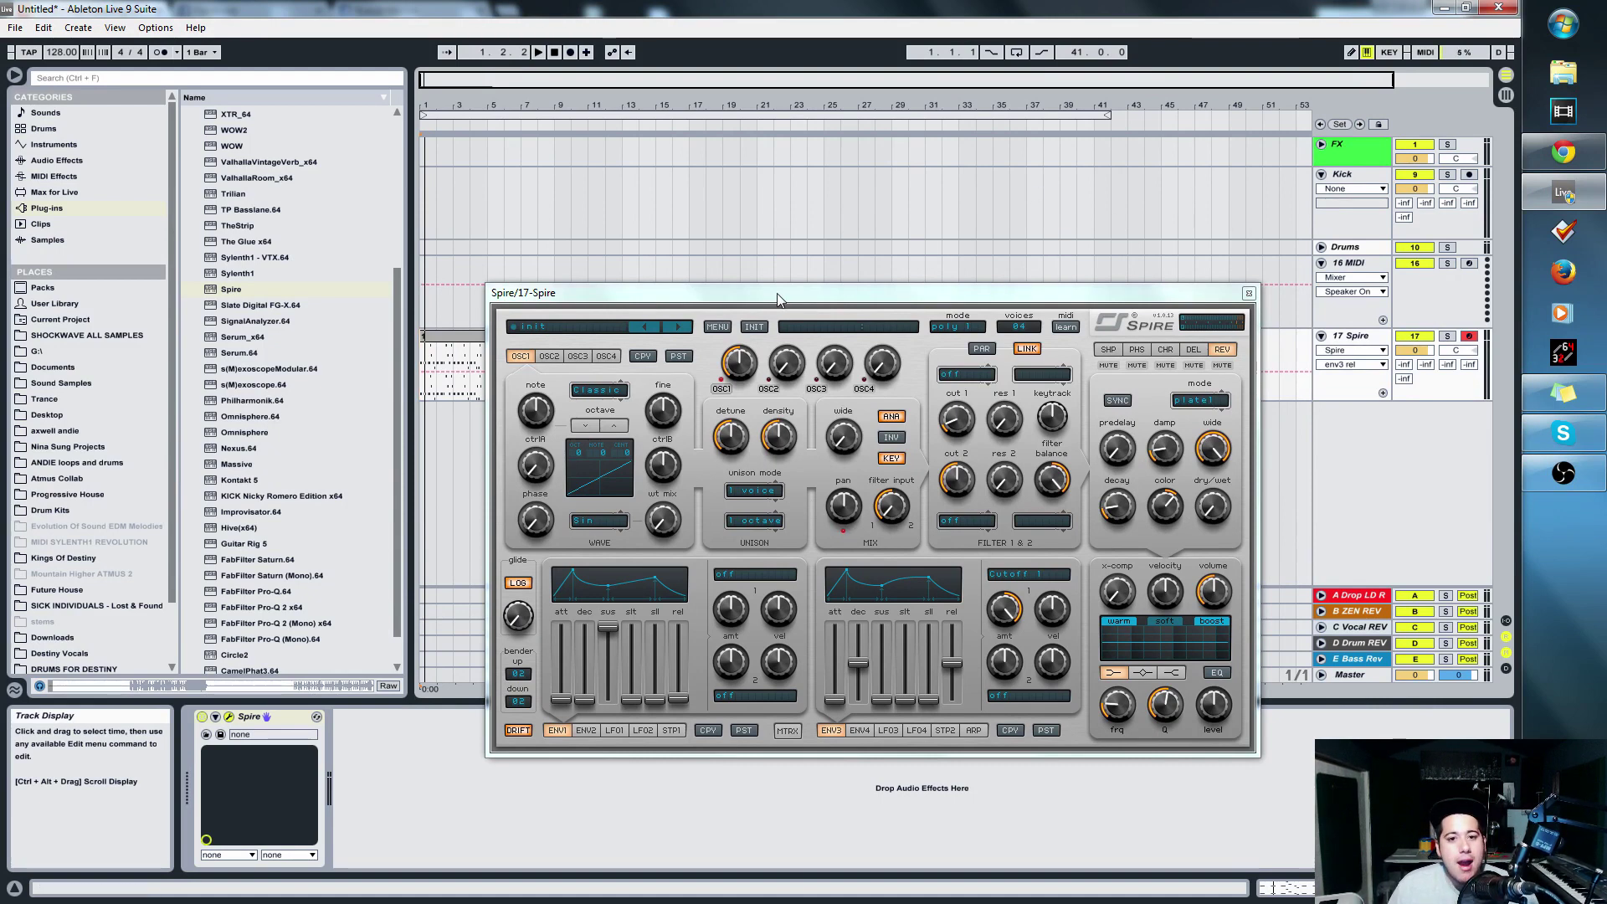
# - Move the Spire window higher over the arrangement and close the webcam controller window covering it
pyautogui.moveTo(1080, 295); pyautogui.dragTo(1147, 170)
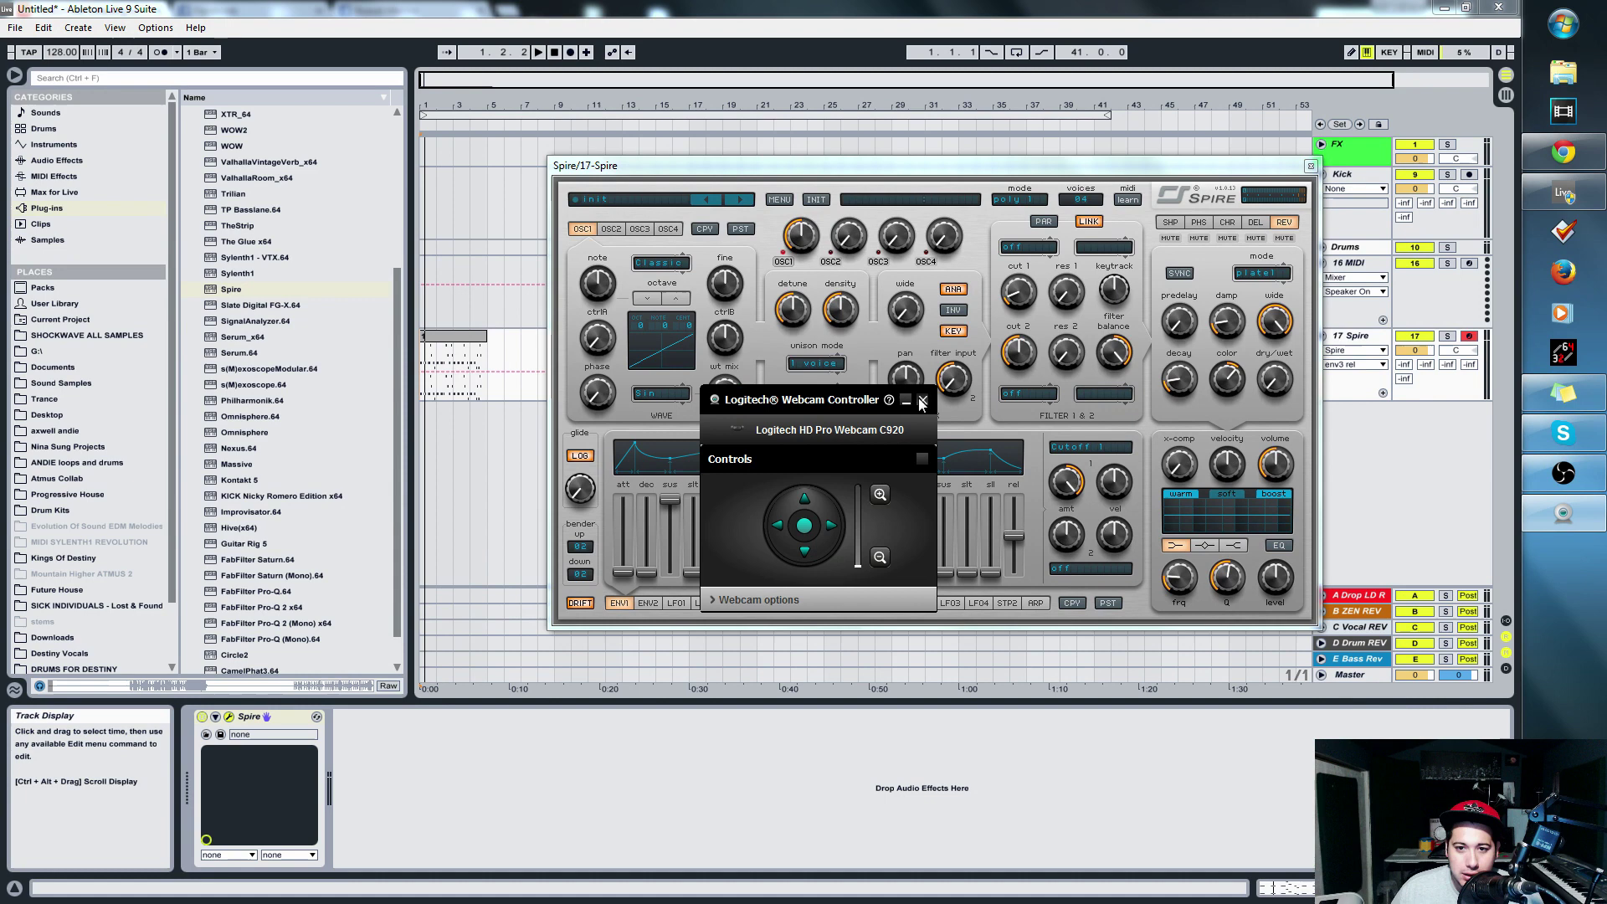
pyautogui.click(923, 400)
# - Set oscillator 1's waveform to Piano A4 and its oscillator type to FM
pyautogui.click(662, 393)
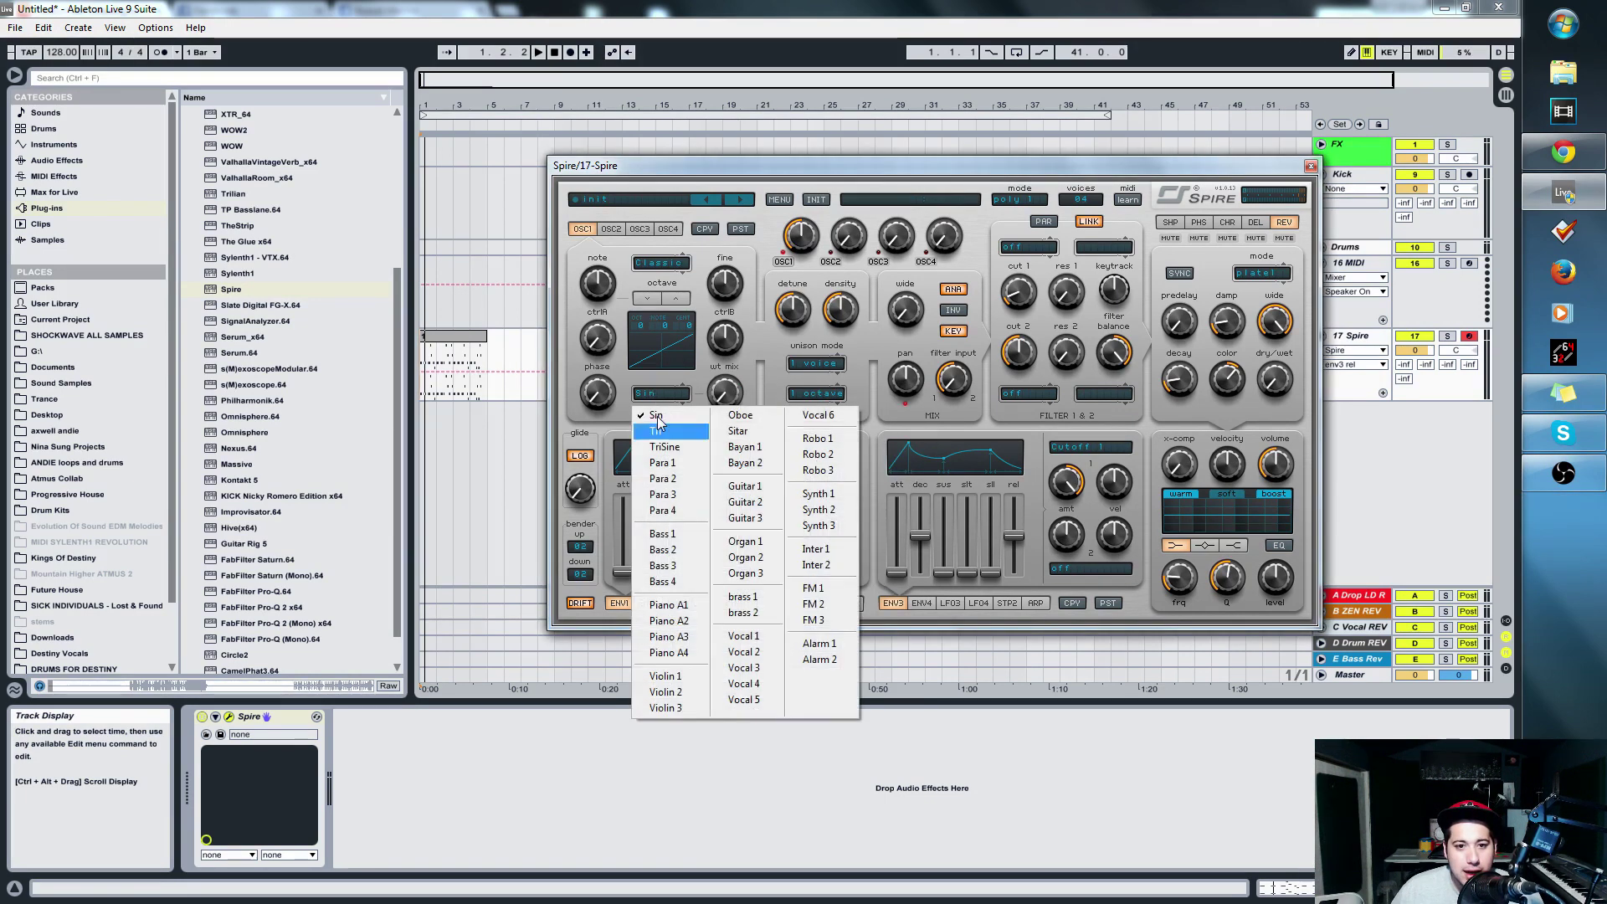
pyautogui.click(670, 652)
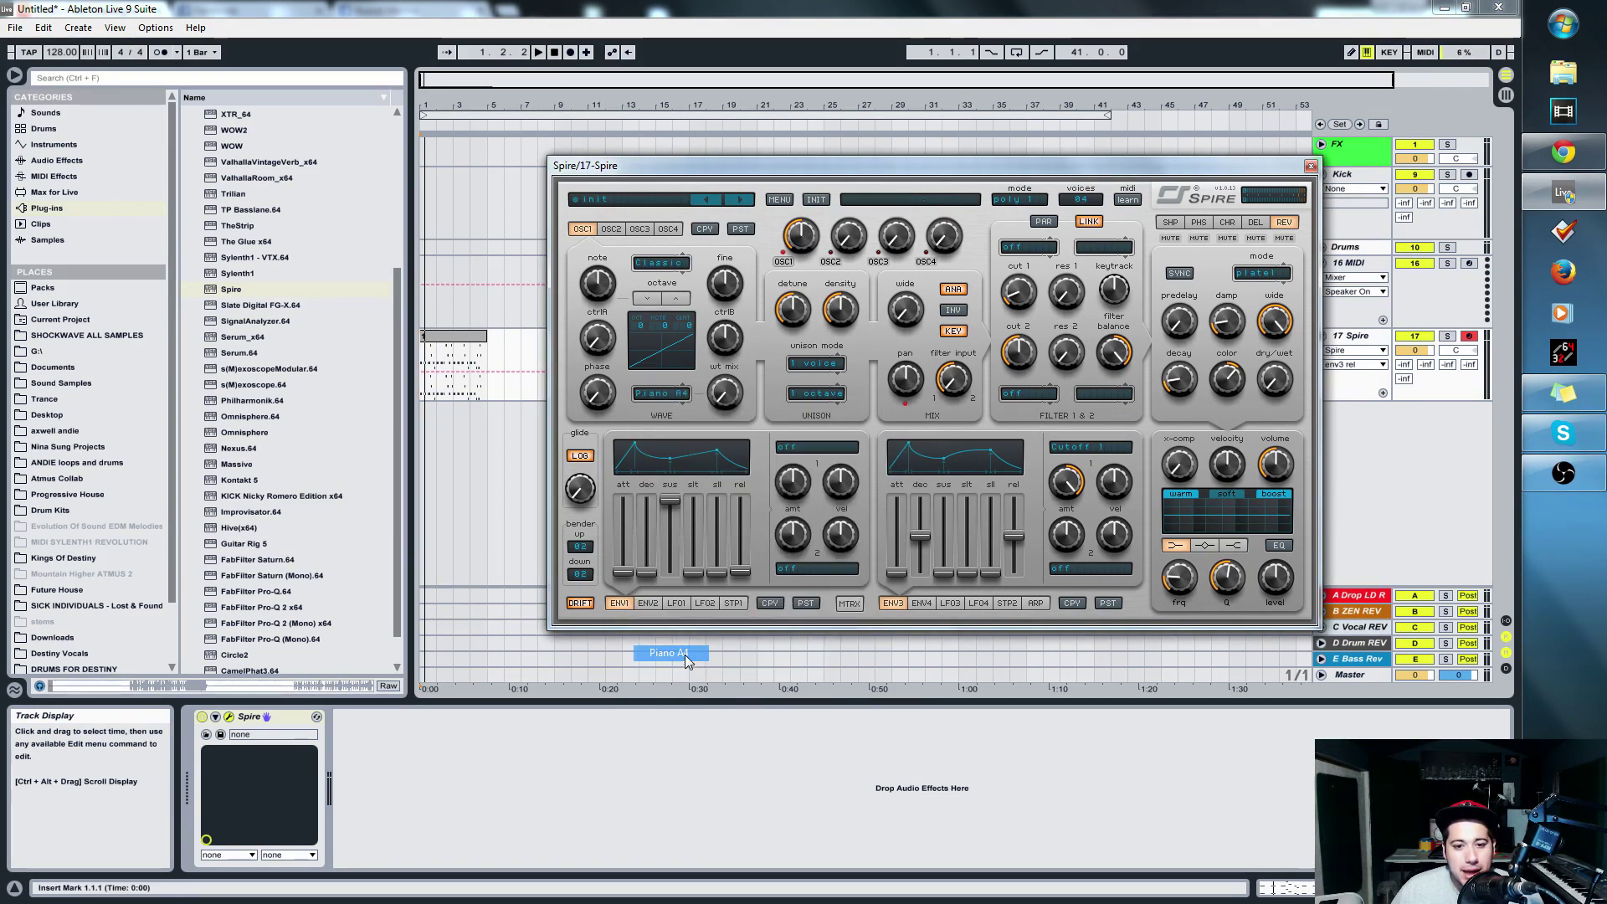
pyautogui.click(725, 401)
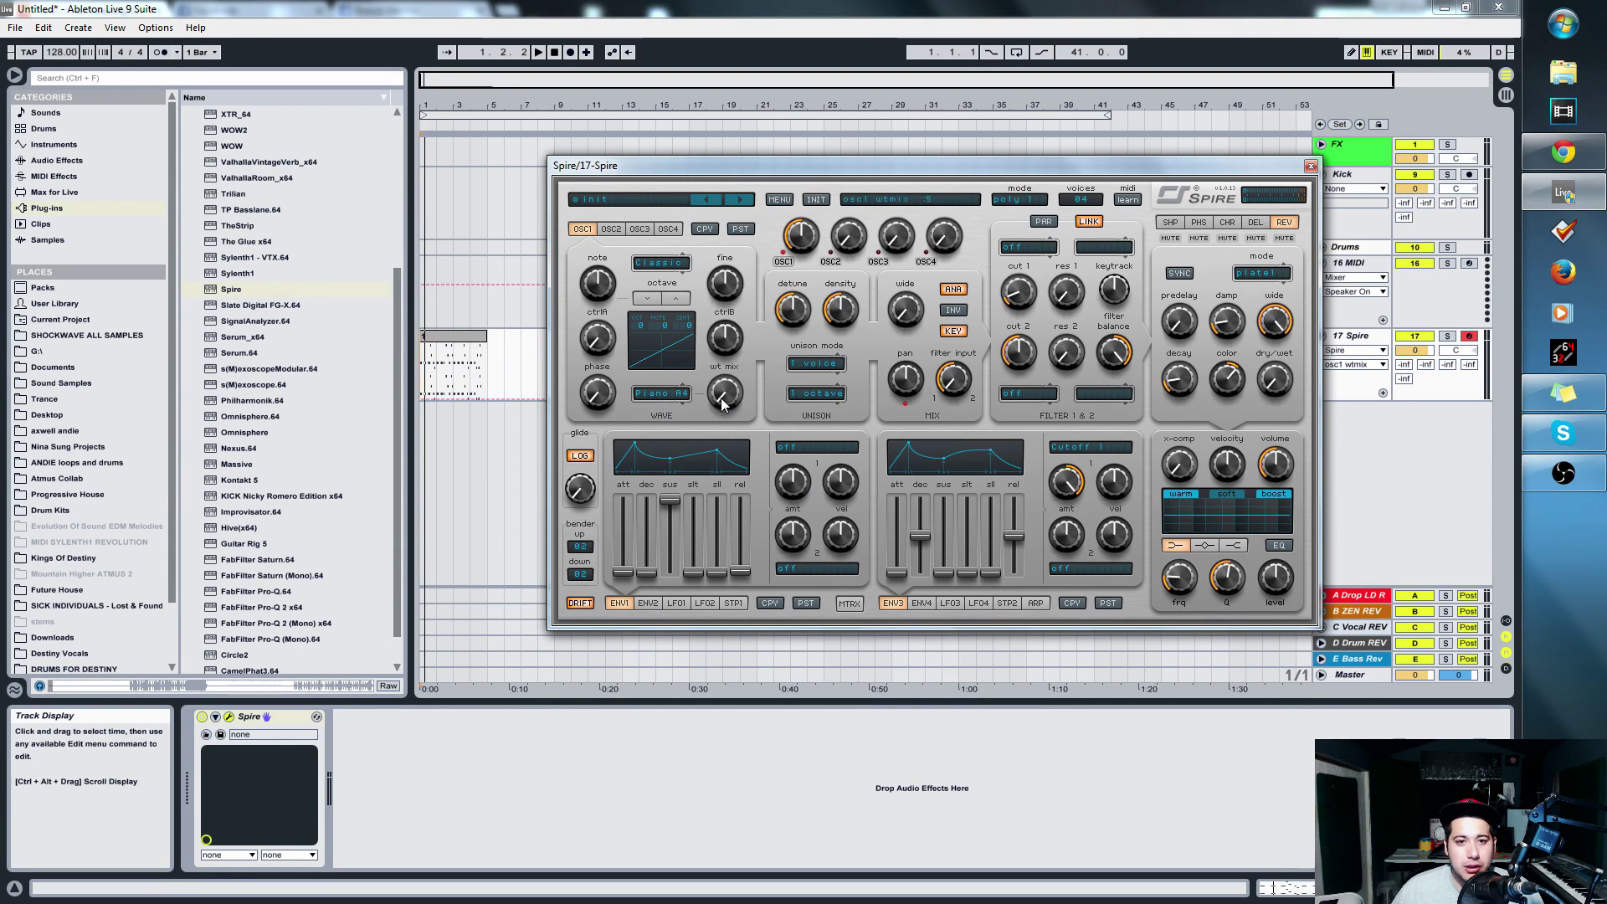
pyautogui.click(673, 266)
pyautogui.click(669, 323)
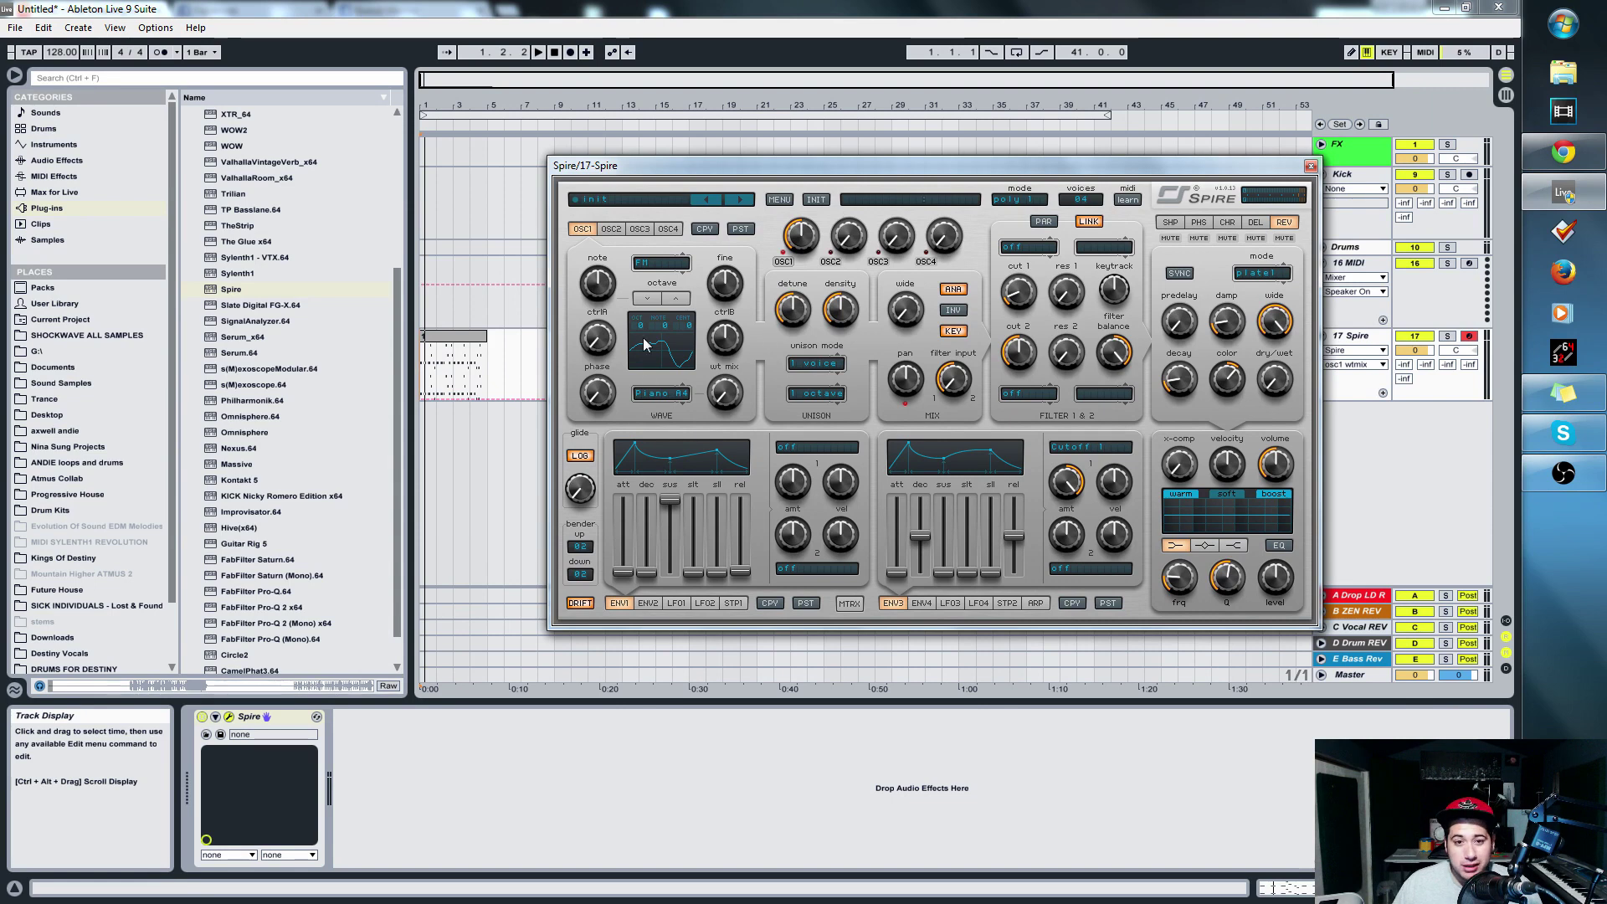
# - Raise oscillator 1's wavetable mix and set its Ctrl A to 1000, keeping the octave at 0
pyautogui.click(643, 299)
pyautogui.click(643, 299)
pyautogui.click(643, 299)
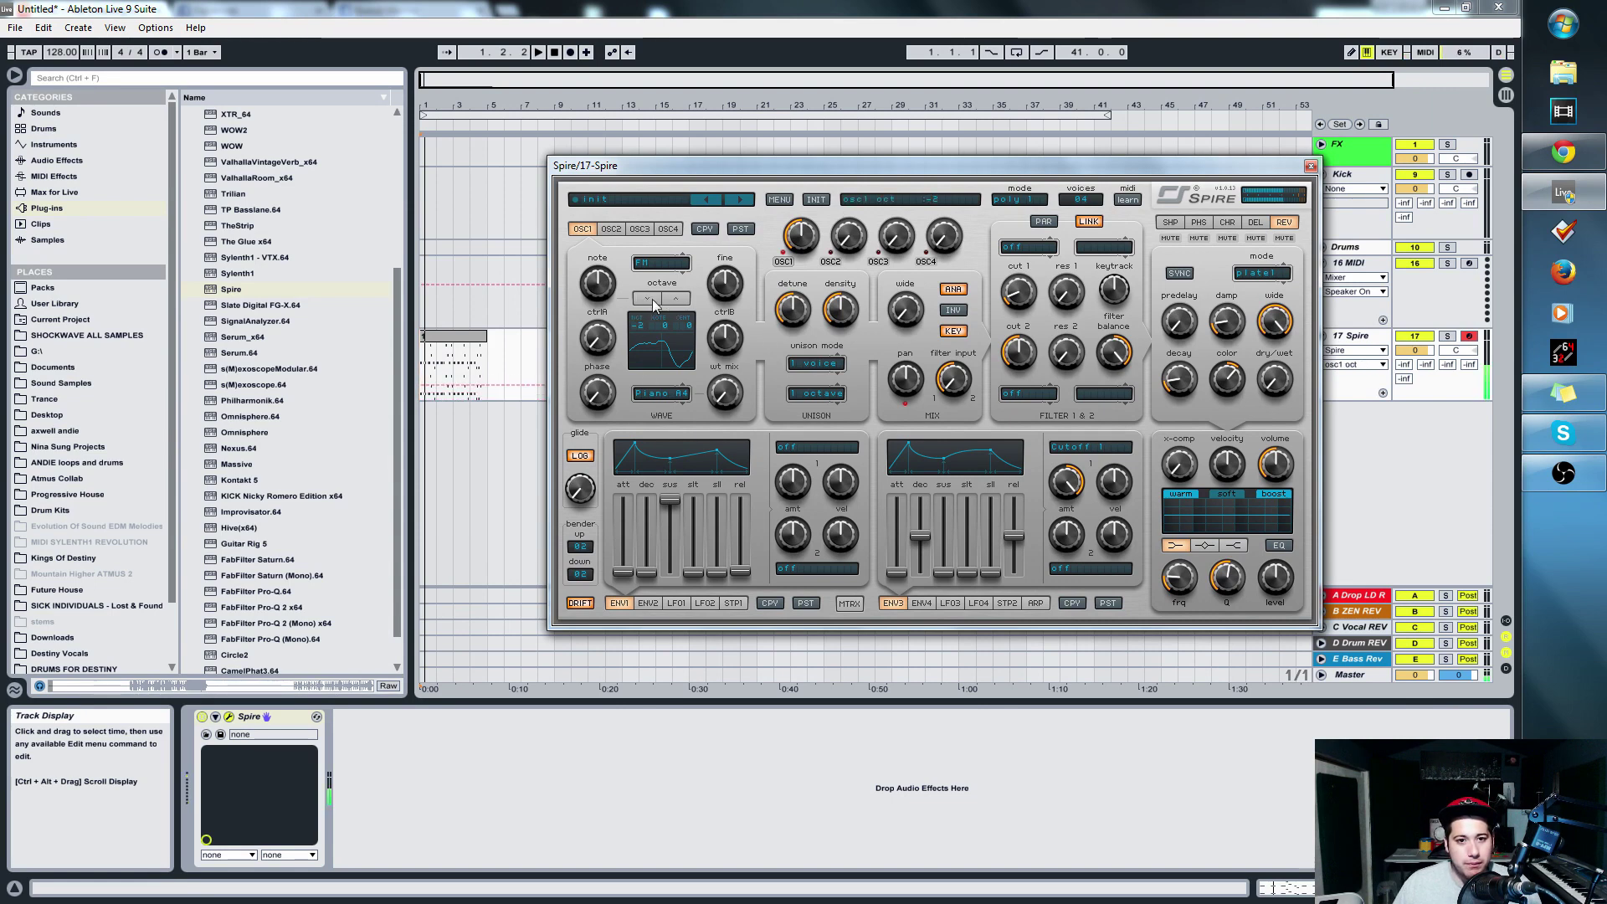
pyautogui.click(677, 300)
pyautogui.click(677, 300)
pyautogui.click(677, 299)
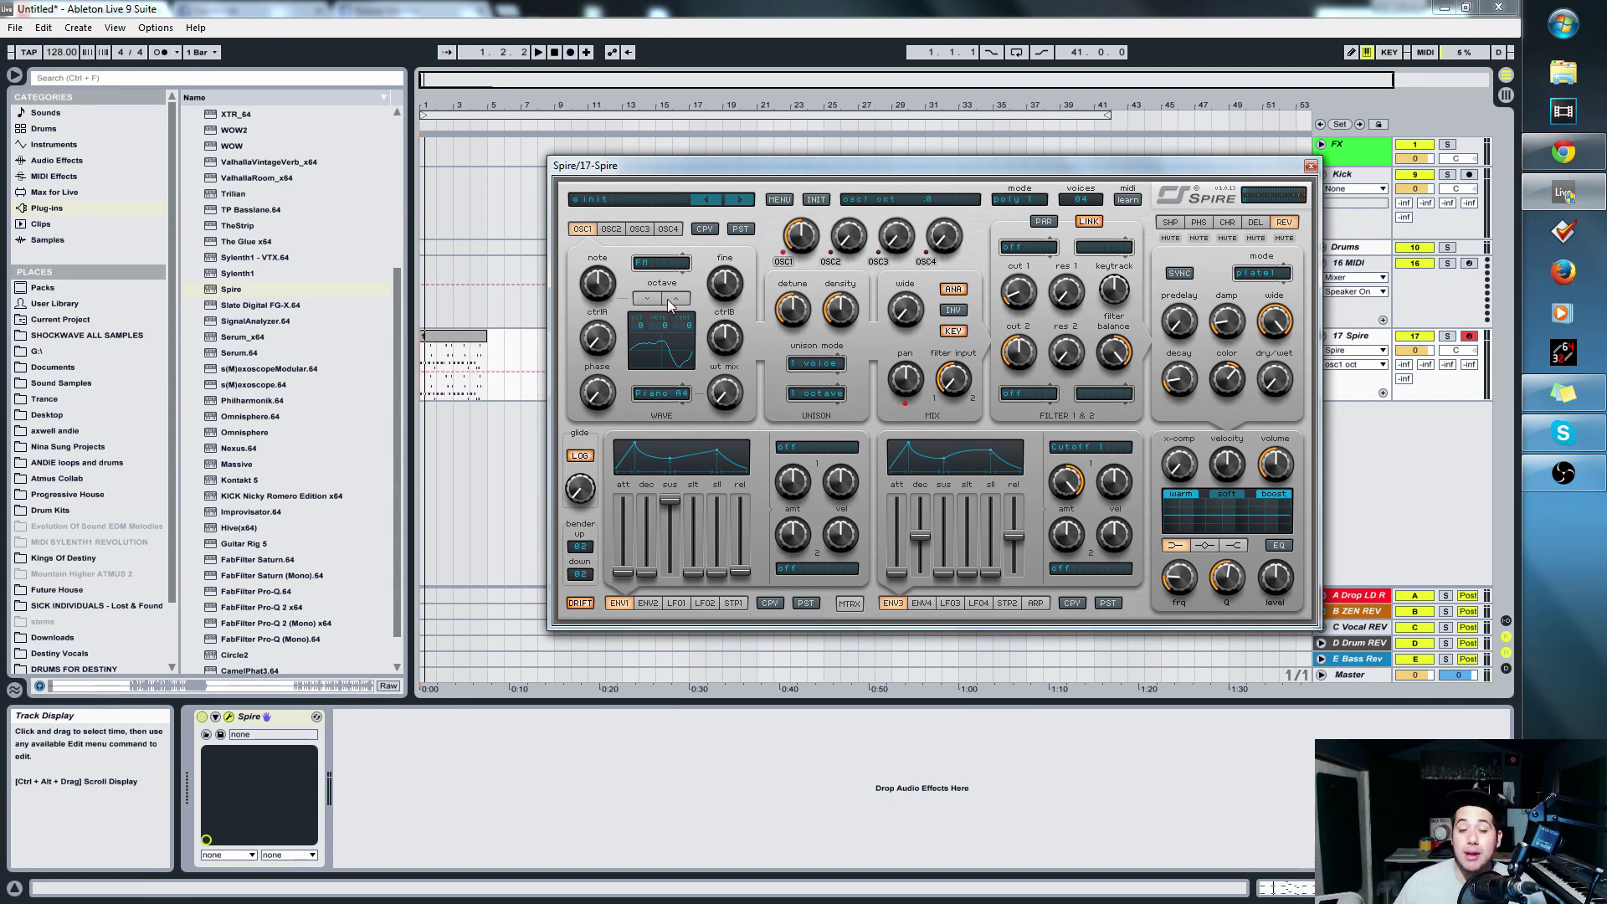
pyautogui.moveTo(723, 398); pyautogui.dragTo(734, 392)
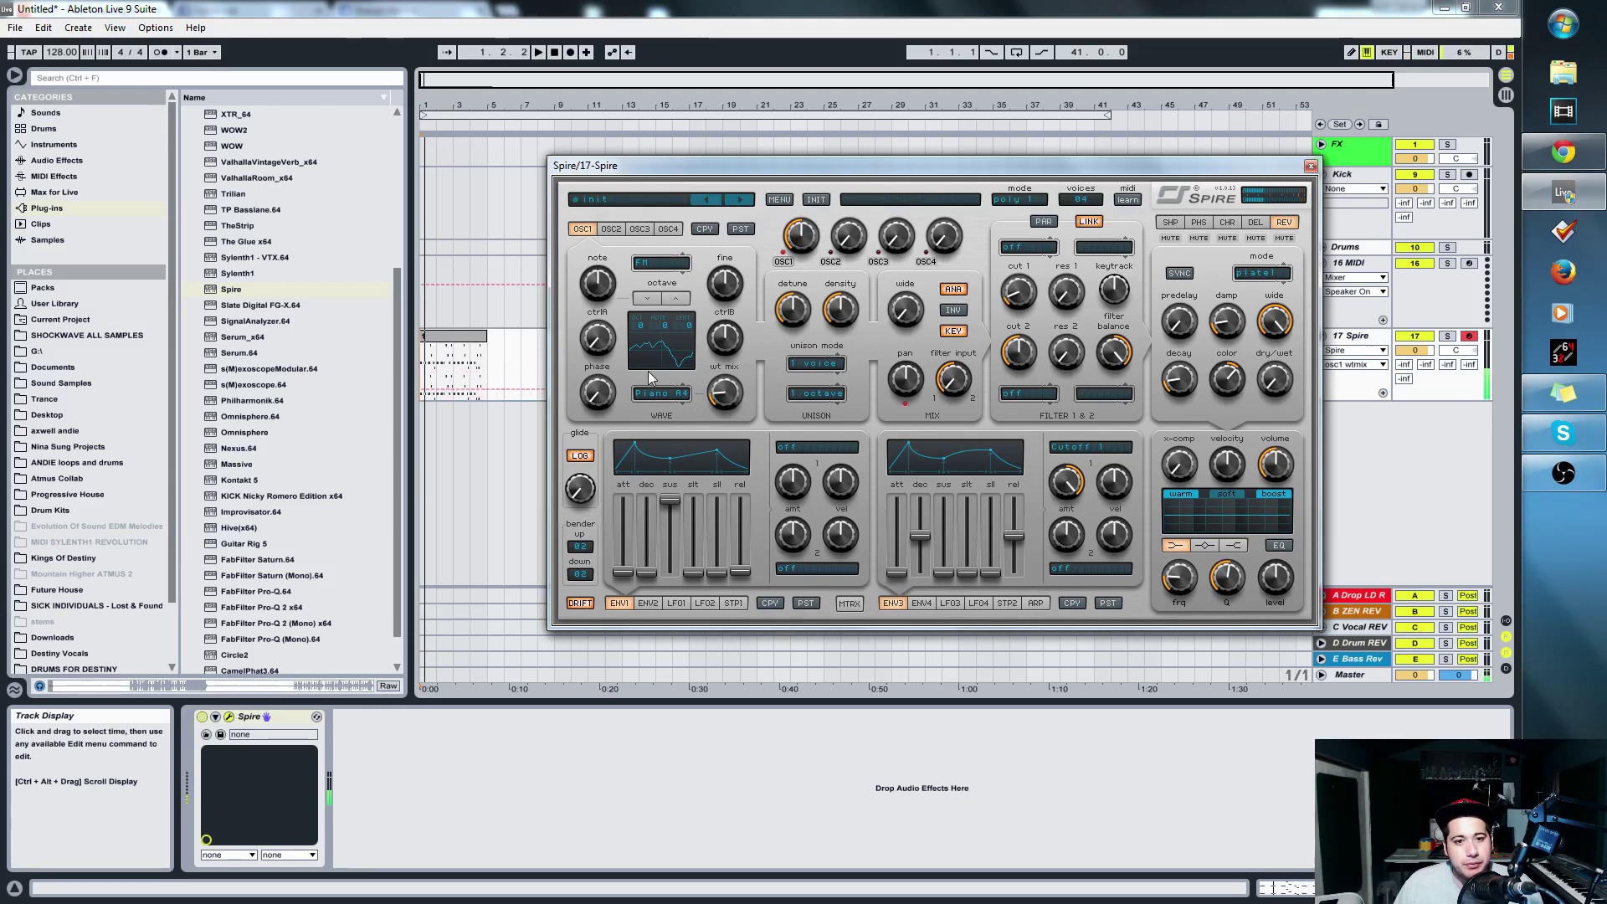
pyautogui.moveTo(608, 337); pyautogui.dragTo(637, 198)
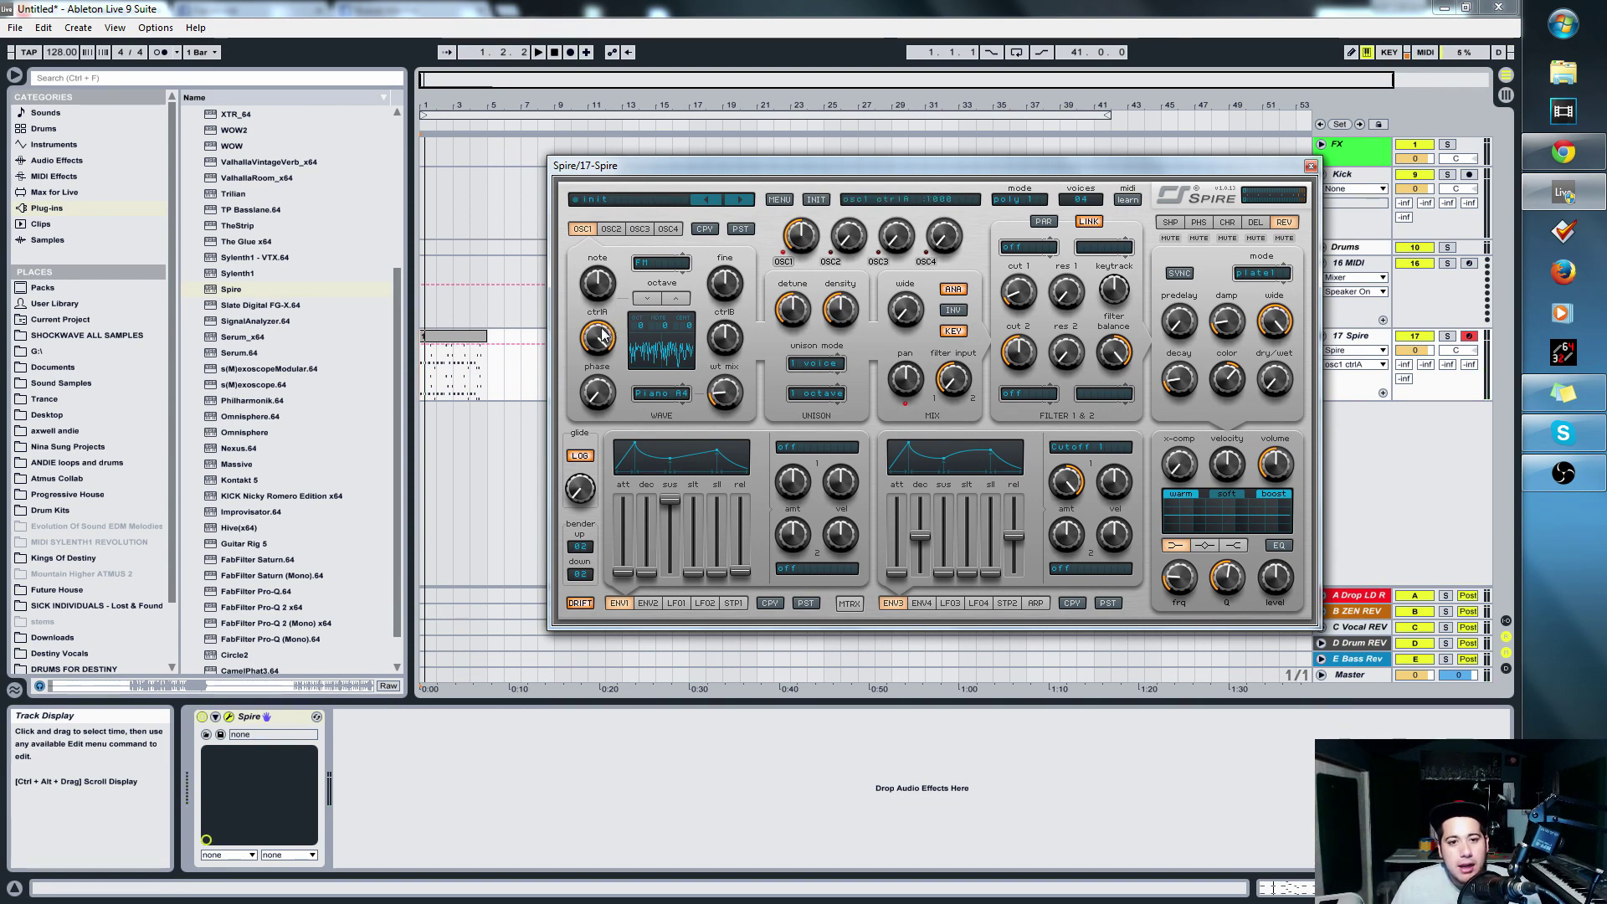
pyautogui.moveTo(598, 339)
pyautogui.mouseDown()
pyautogui.moveTo(597, 393)
pyautogui.moveTo(630, 374)
pyautogui.moveTo(616, 336)
pyautogui.mouseUp()
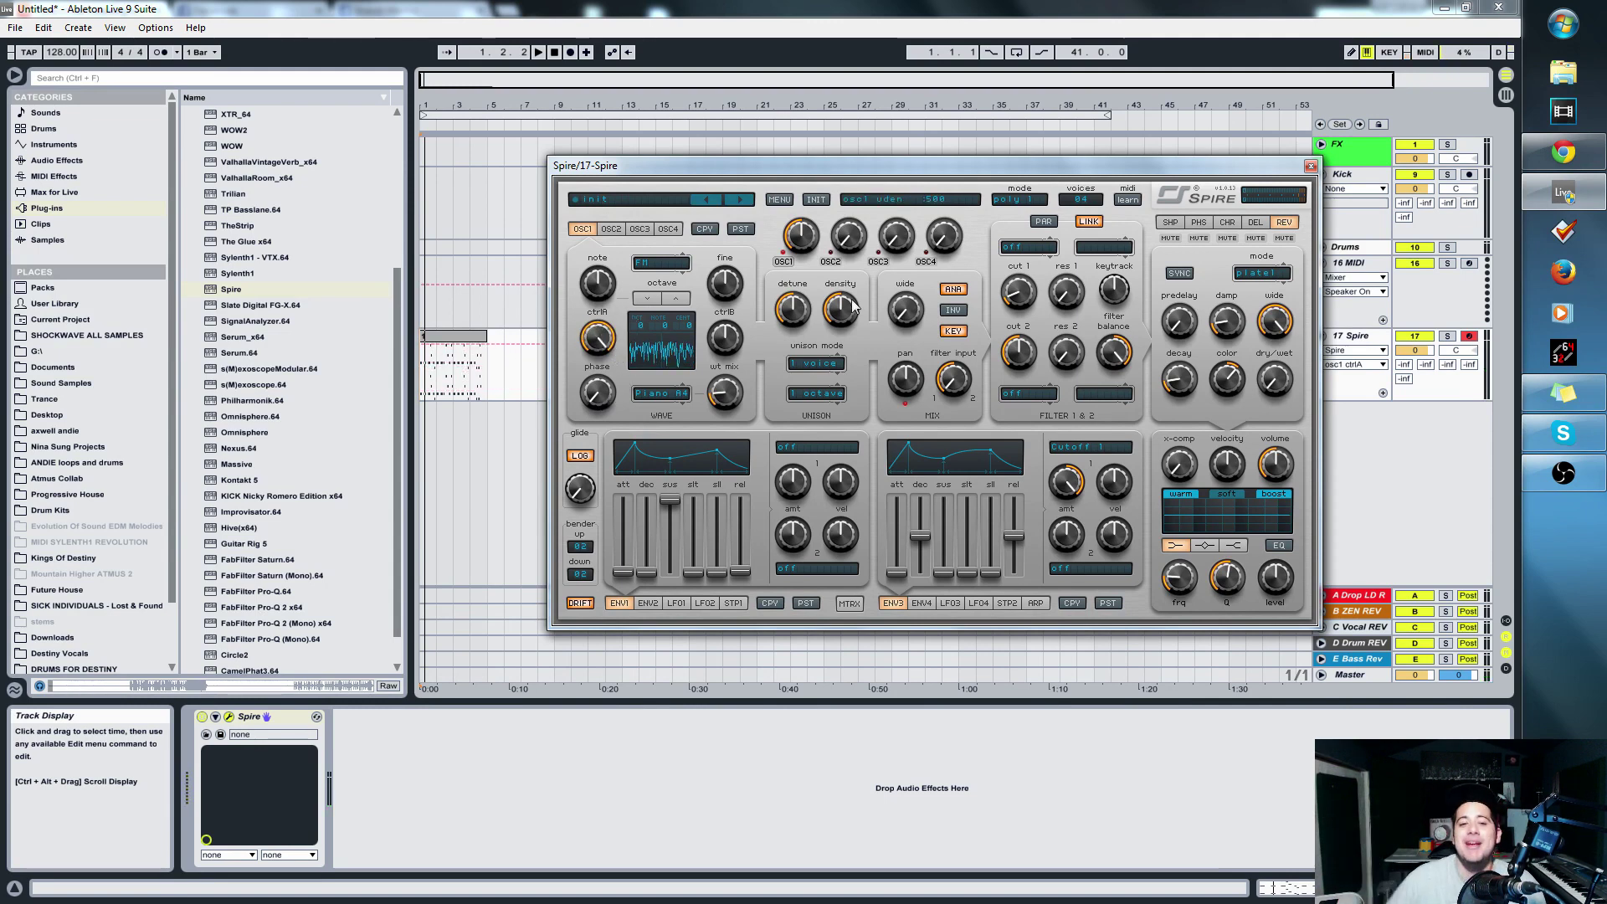
pyautogui.moveTo(597, 337); pyautogui.dragTo(621, 134)
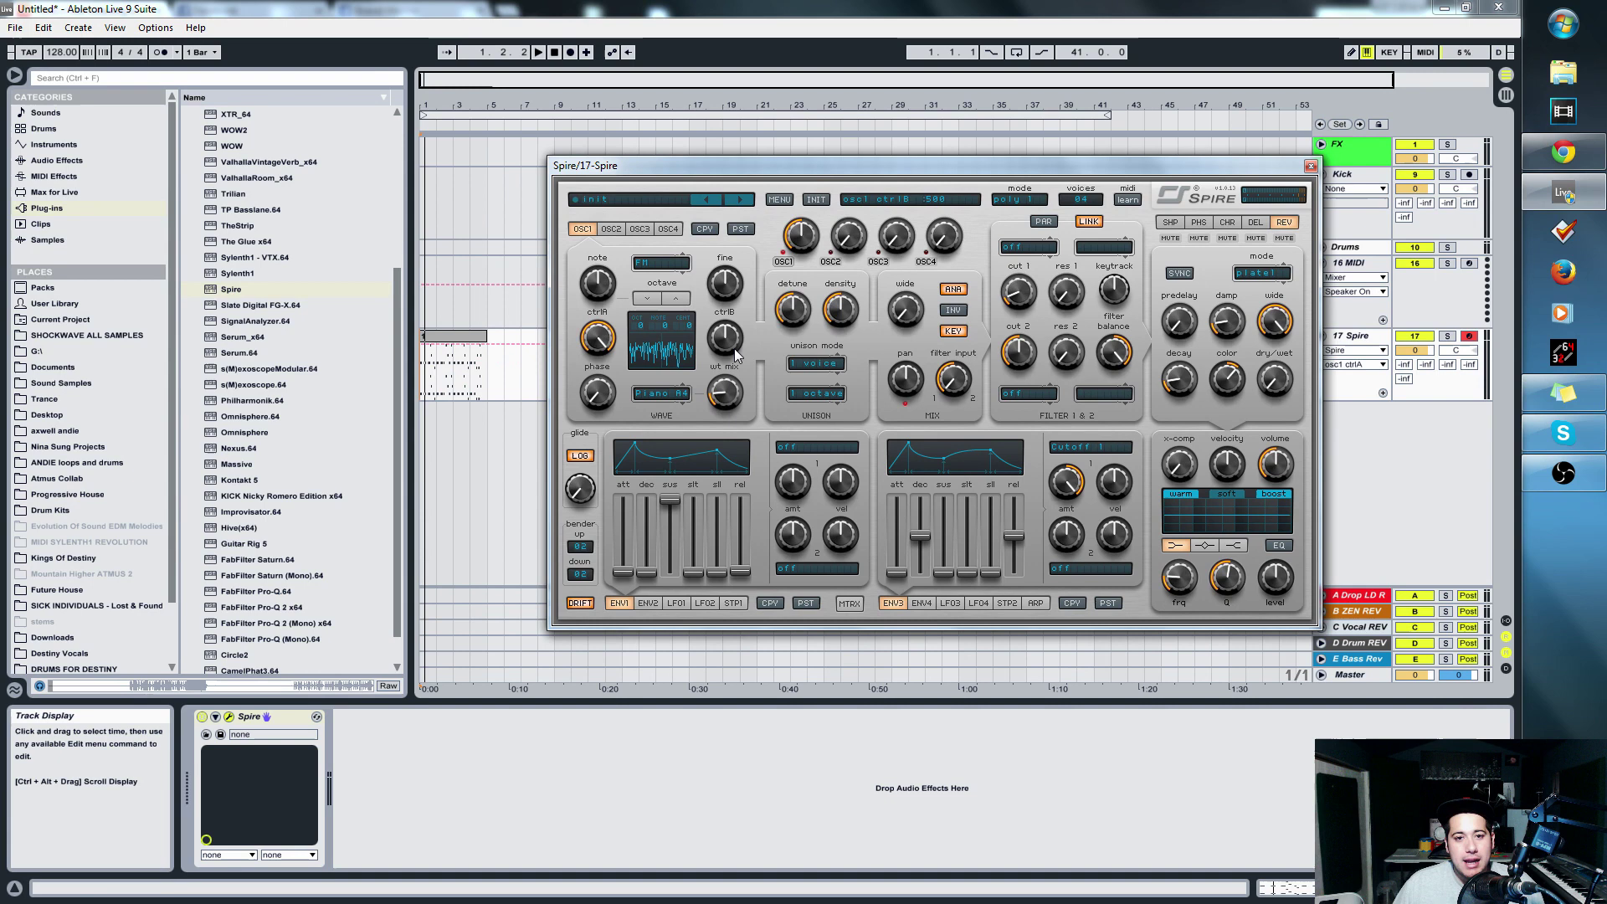
# - Try different Ctrl B amounts on oscillator 1, return it to 500, and audition the clip
pyautogui.scroll(2, 736, 355)
pyautogui.scroll(-2, 741, 355)
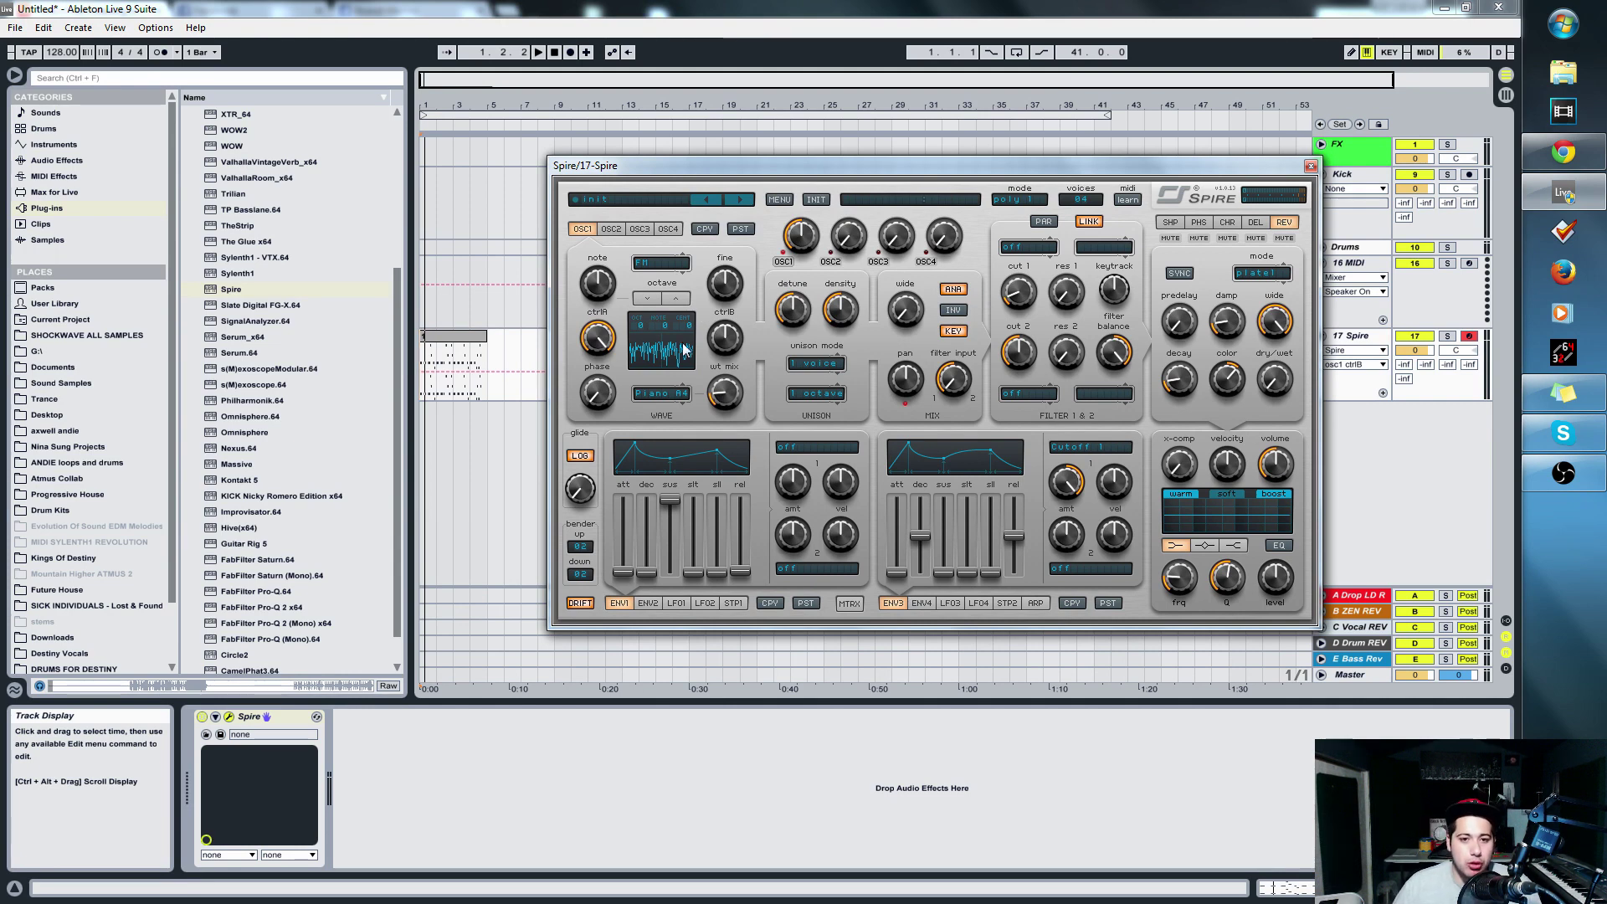
pyautogui.moveTo(730, 339)
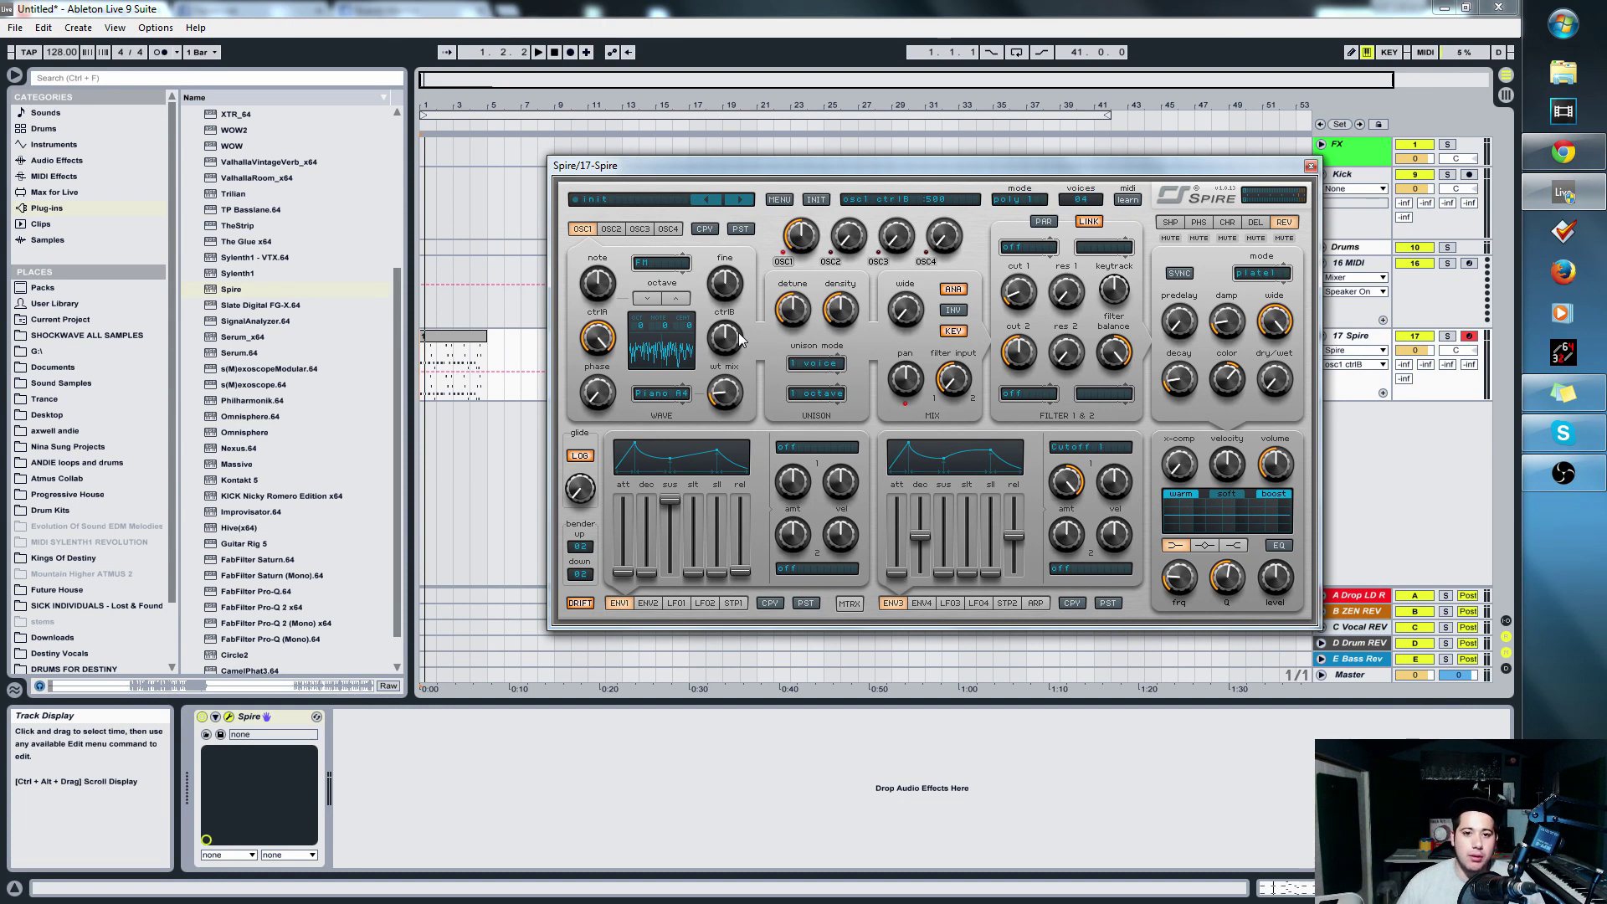
pyautogui.moveTo(738, 337); pyautogui.dragTo(725, 355)
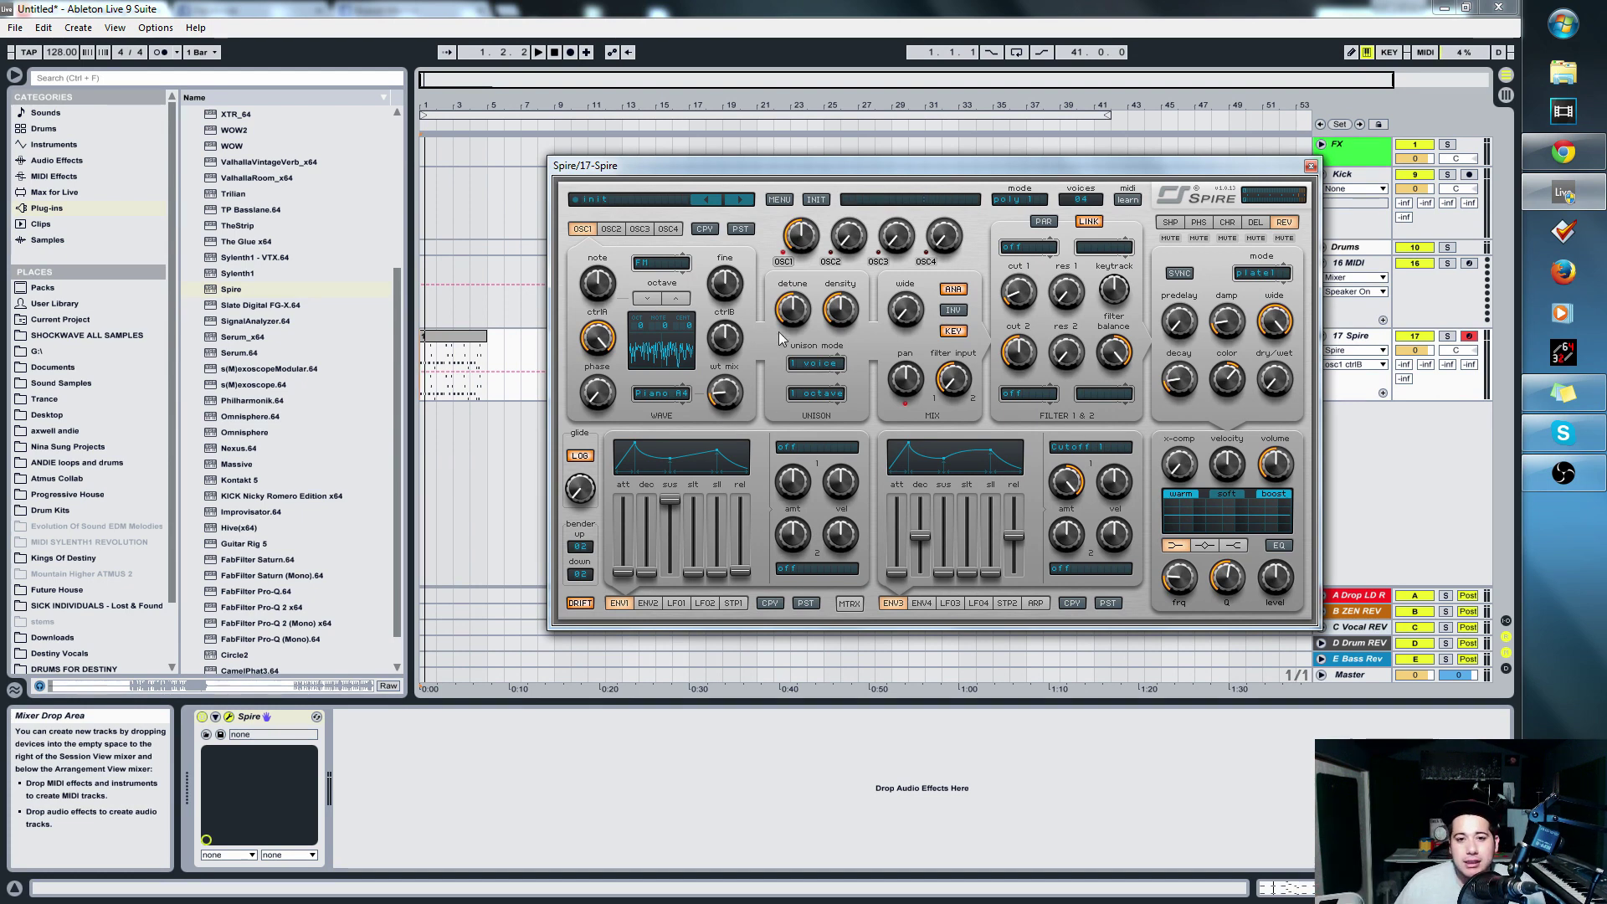
pyautogui.press('space')
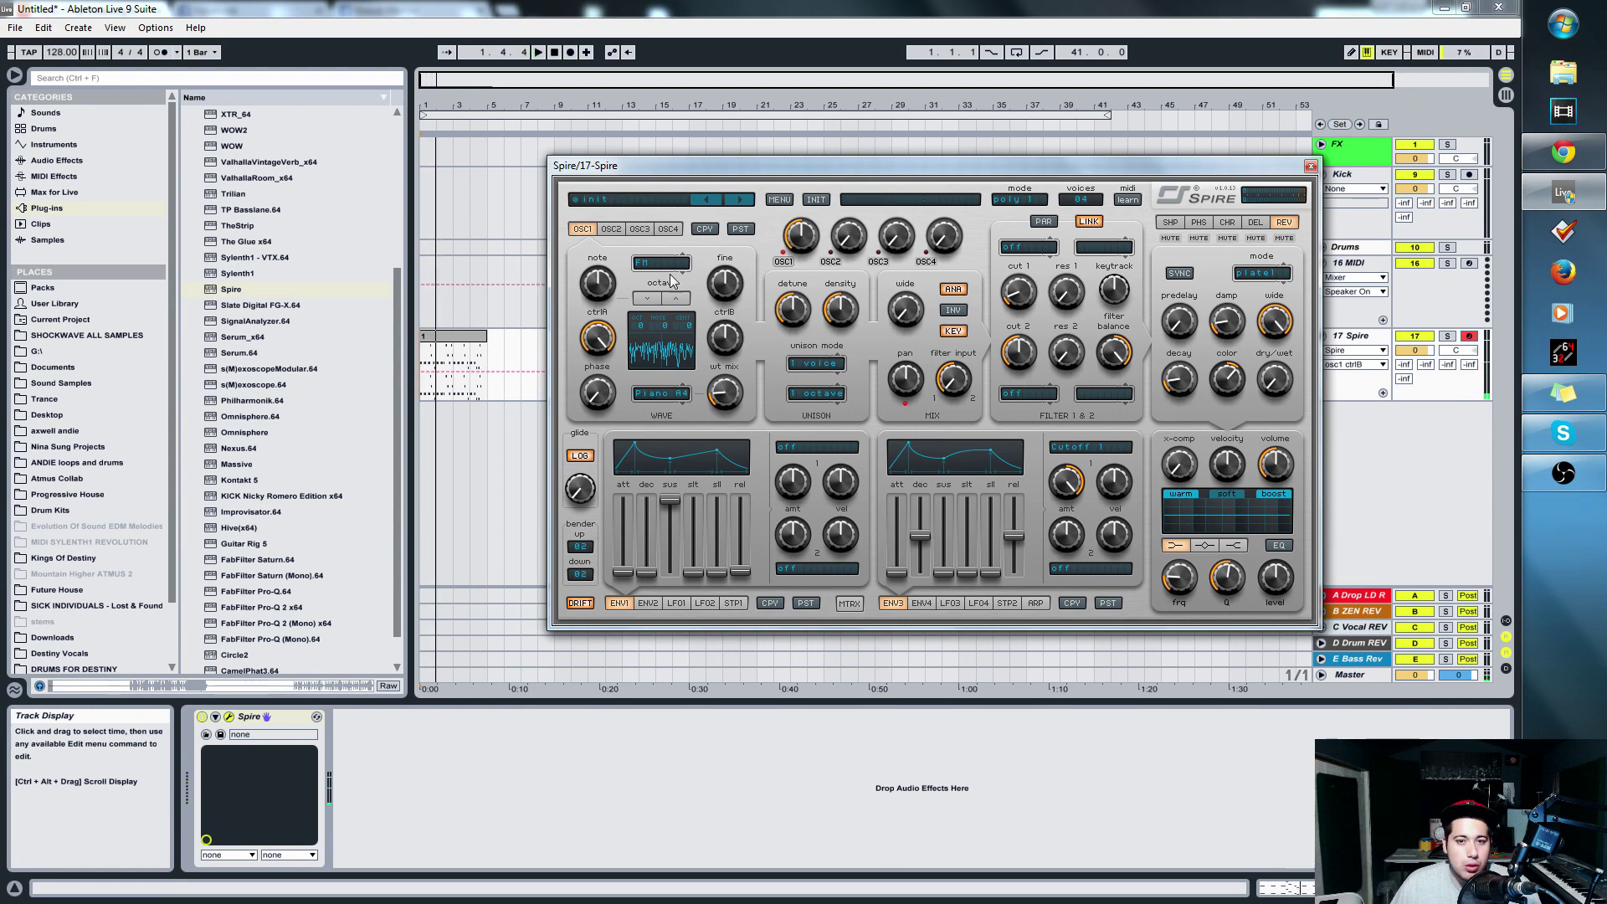
# - Set filter 1 to the Scorpio filter with the RedLP2 mode
pyautogui.click(1030, 247)
pyautogui.click(1047, 289)
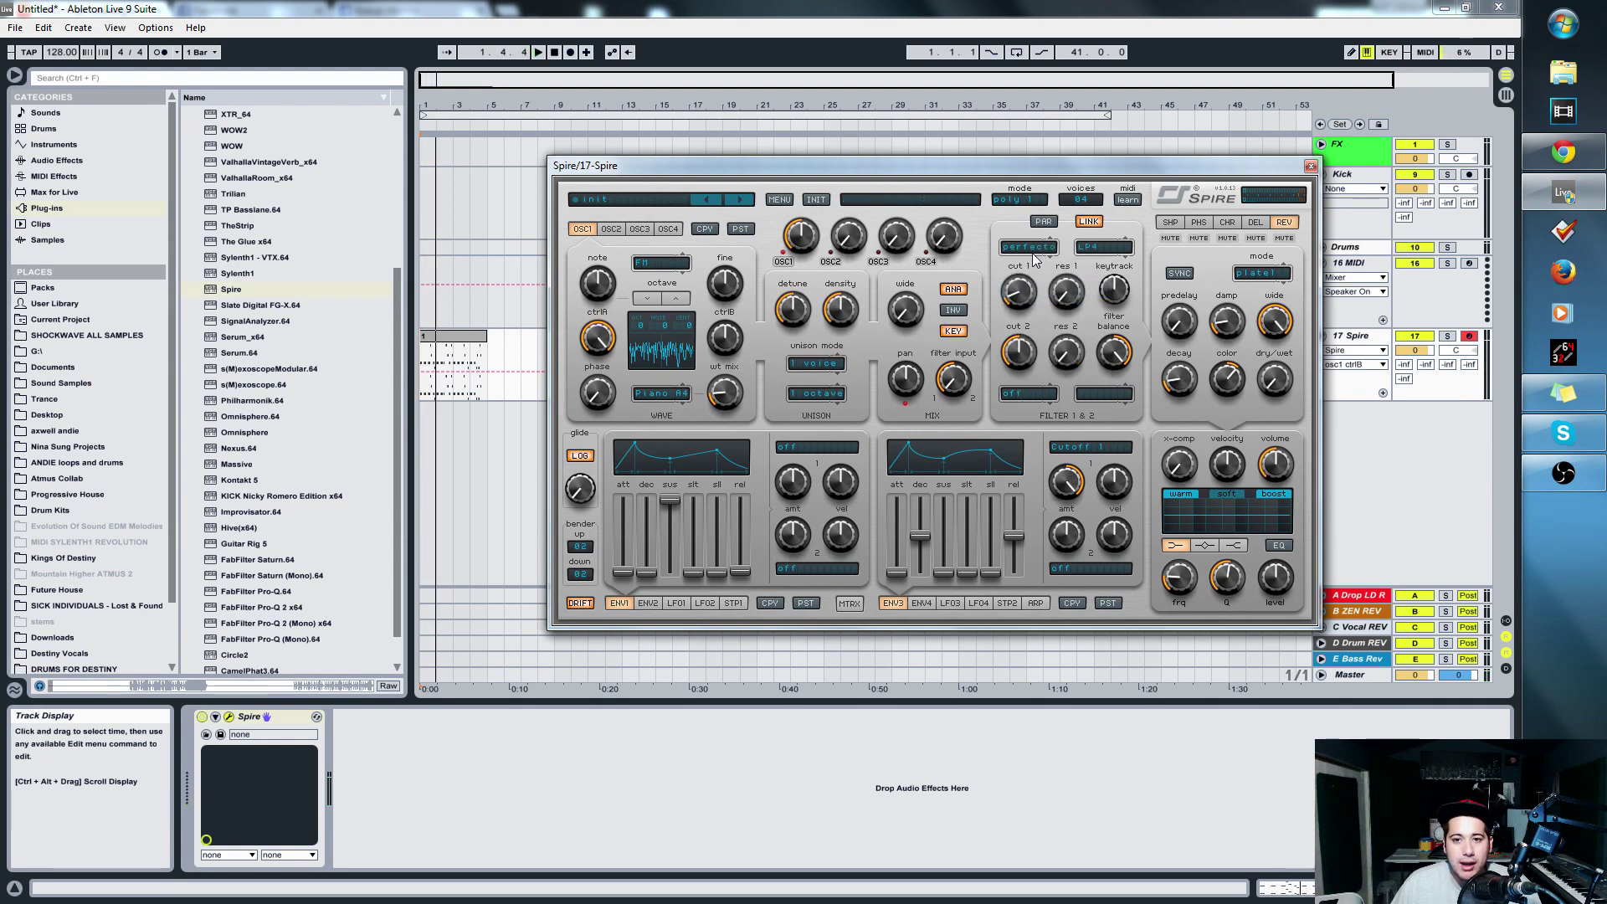
pyautogui.click(1028, 247)
pyautogui.click(1043, 326)
pyautogui.click(1028, 247)
pyautogui.click(1044, 343)
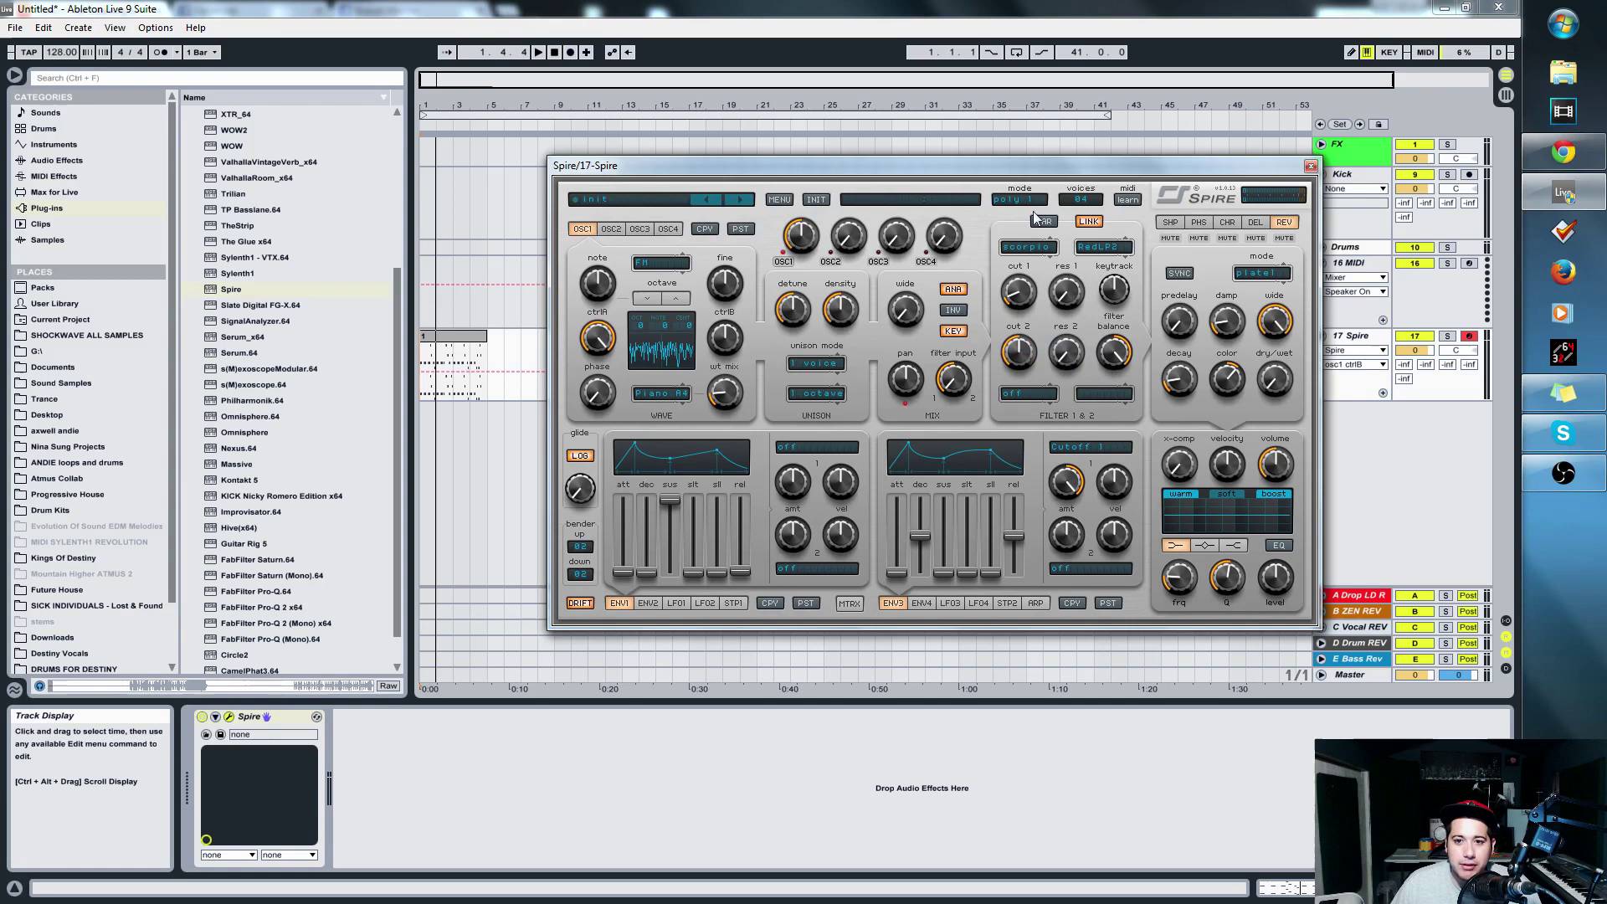
pyautogui.click(1098, 247)
pyautogui.click(1117, 273)
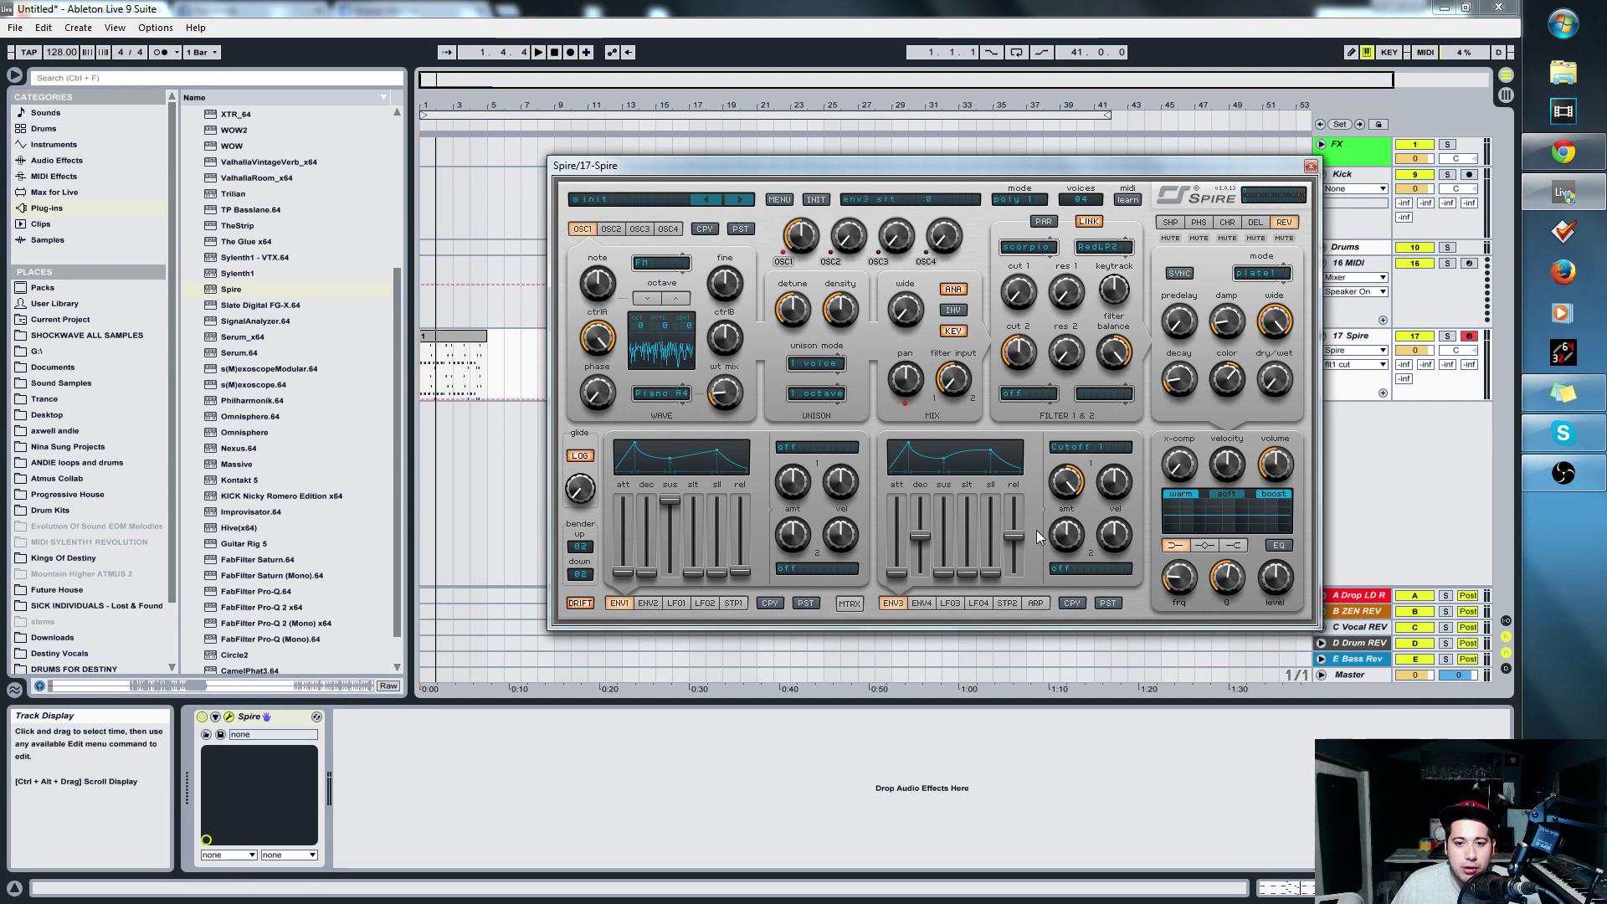
# - Lower envelope 3's release to minimum and raise its decay slightly while the clip plays
pyautogui.click(1090, 448)
pyautogui.click(981, 502)
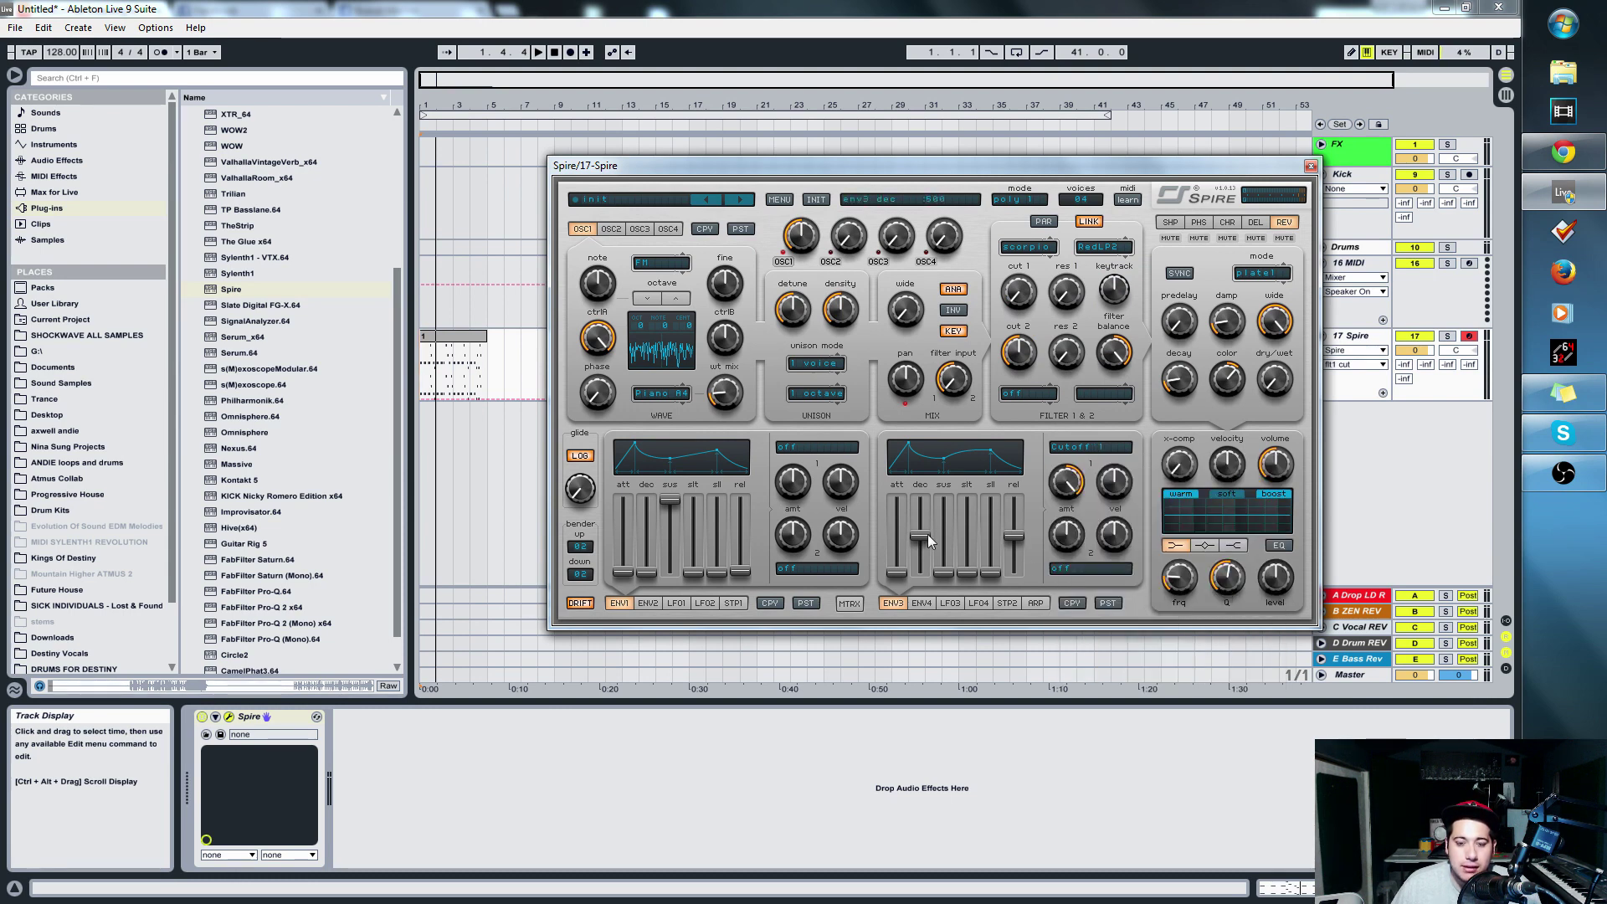
pyautogui.press('space')
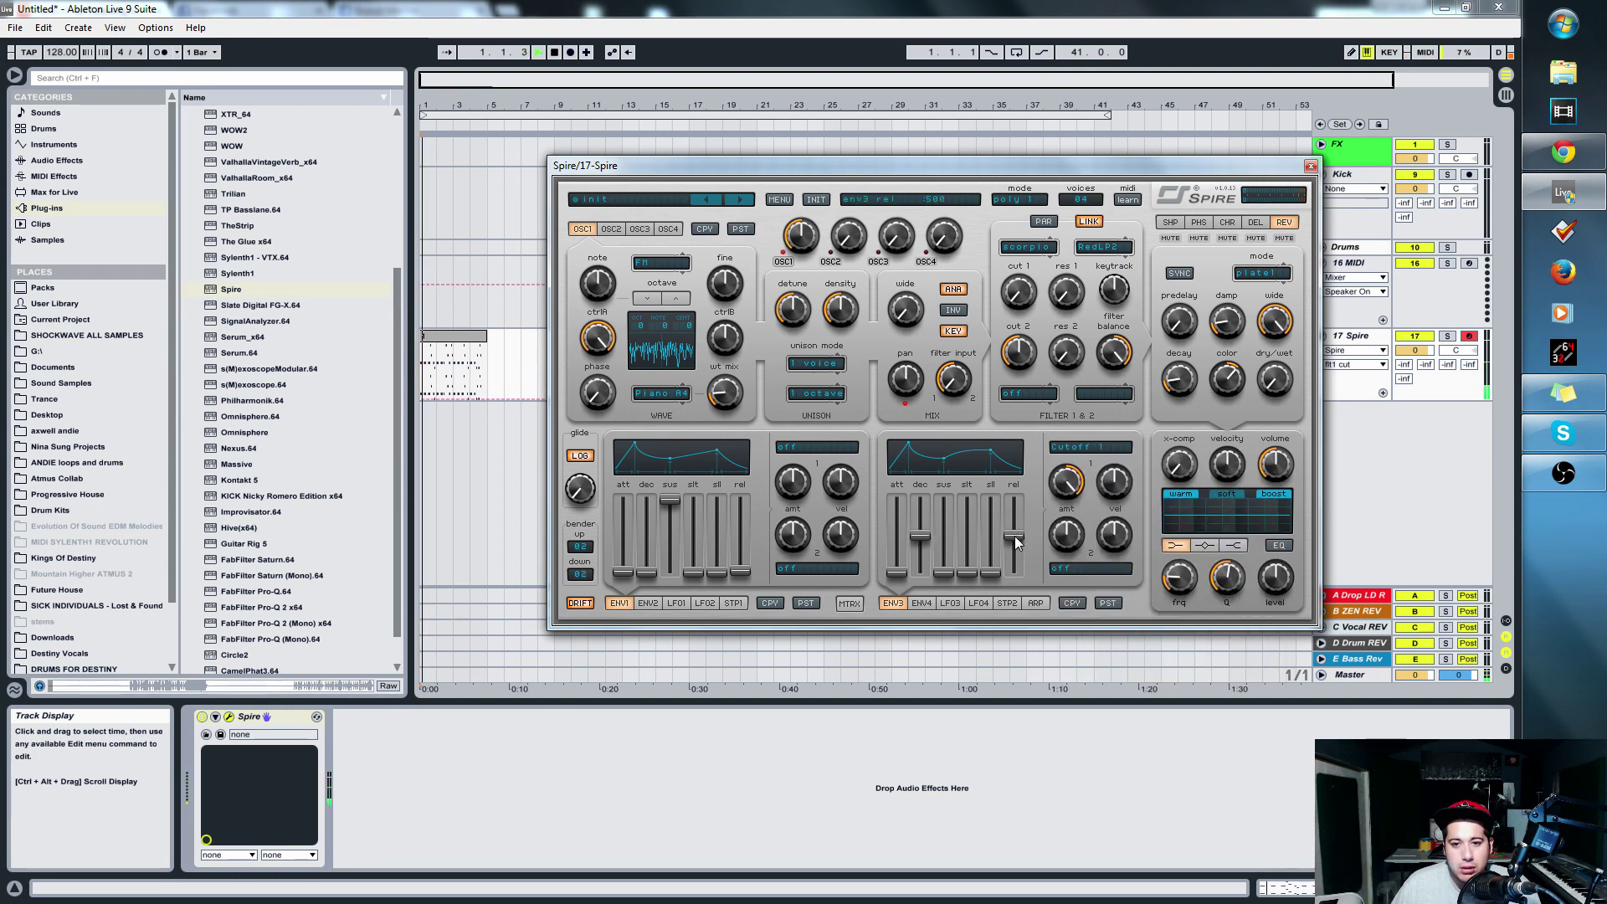
pyautogui.moveTo(1014, 536); pyautogui.dragTo(1014, 576)
pyautogui.moveTo(921, 536); pyautogui.dragTo(922, 523)
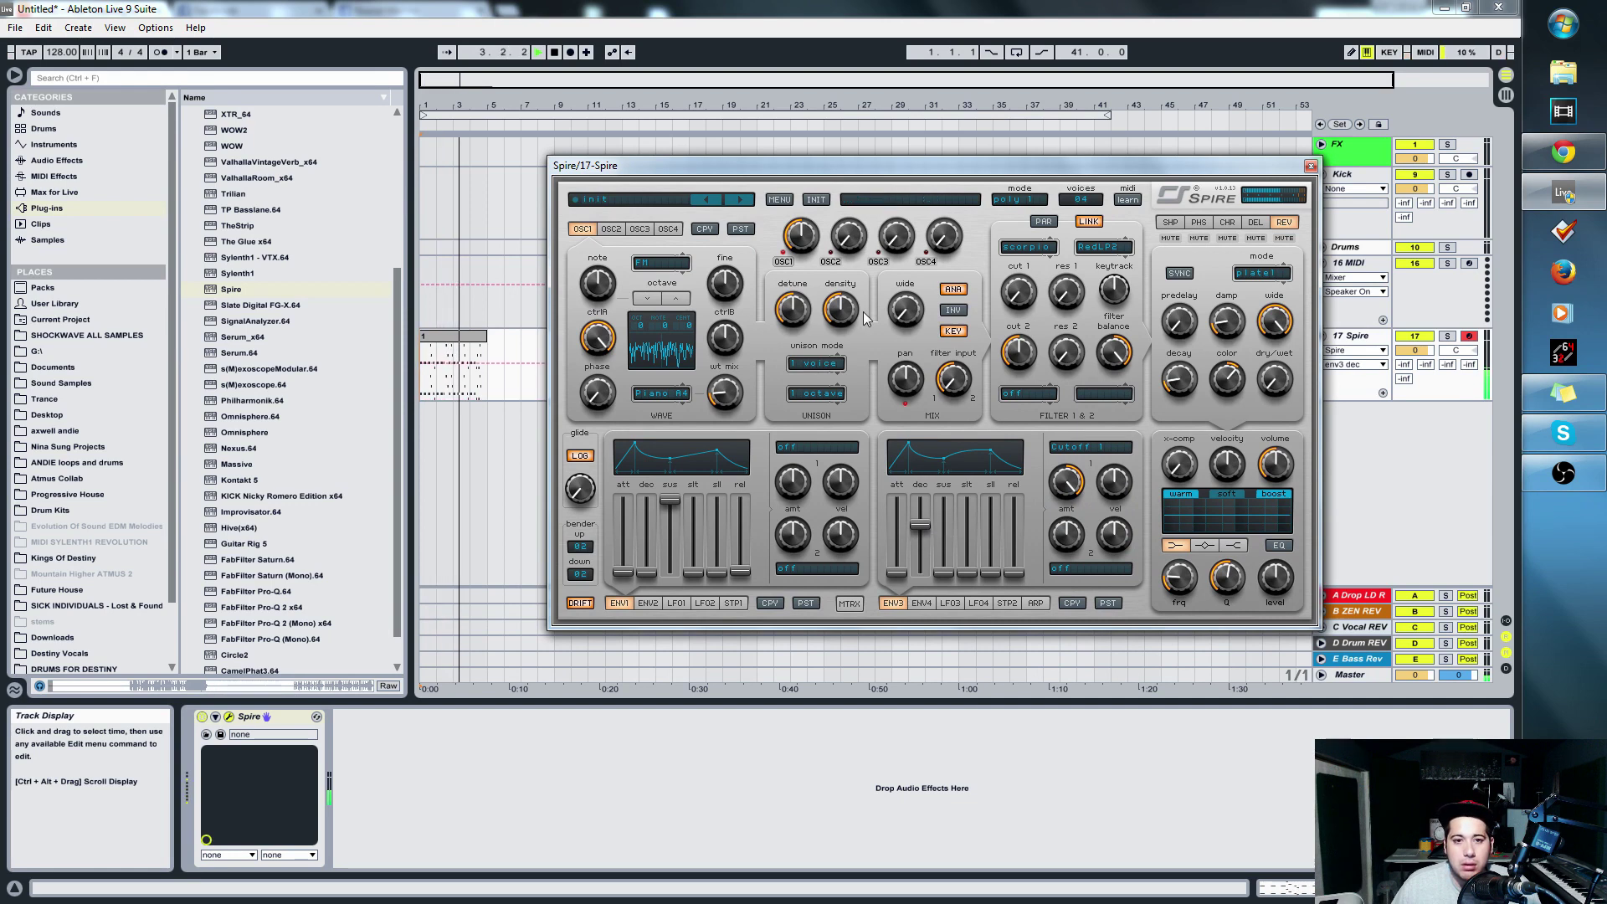
# - Set oscillator 1's unison width to 1000 and its unison mode to 2 voices during playback
pyautogui.moveTo(910, 312); pyautogui.dragTo(915, 273)
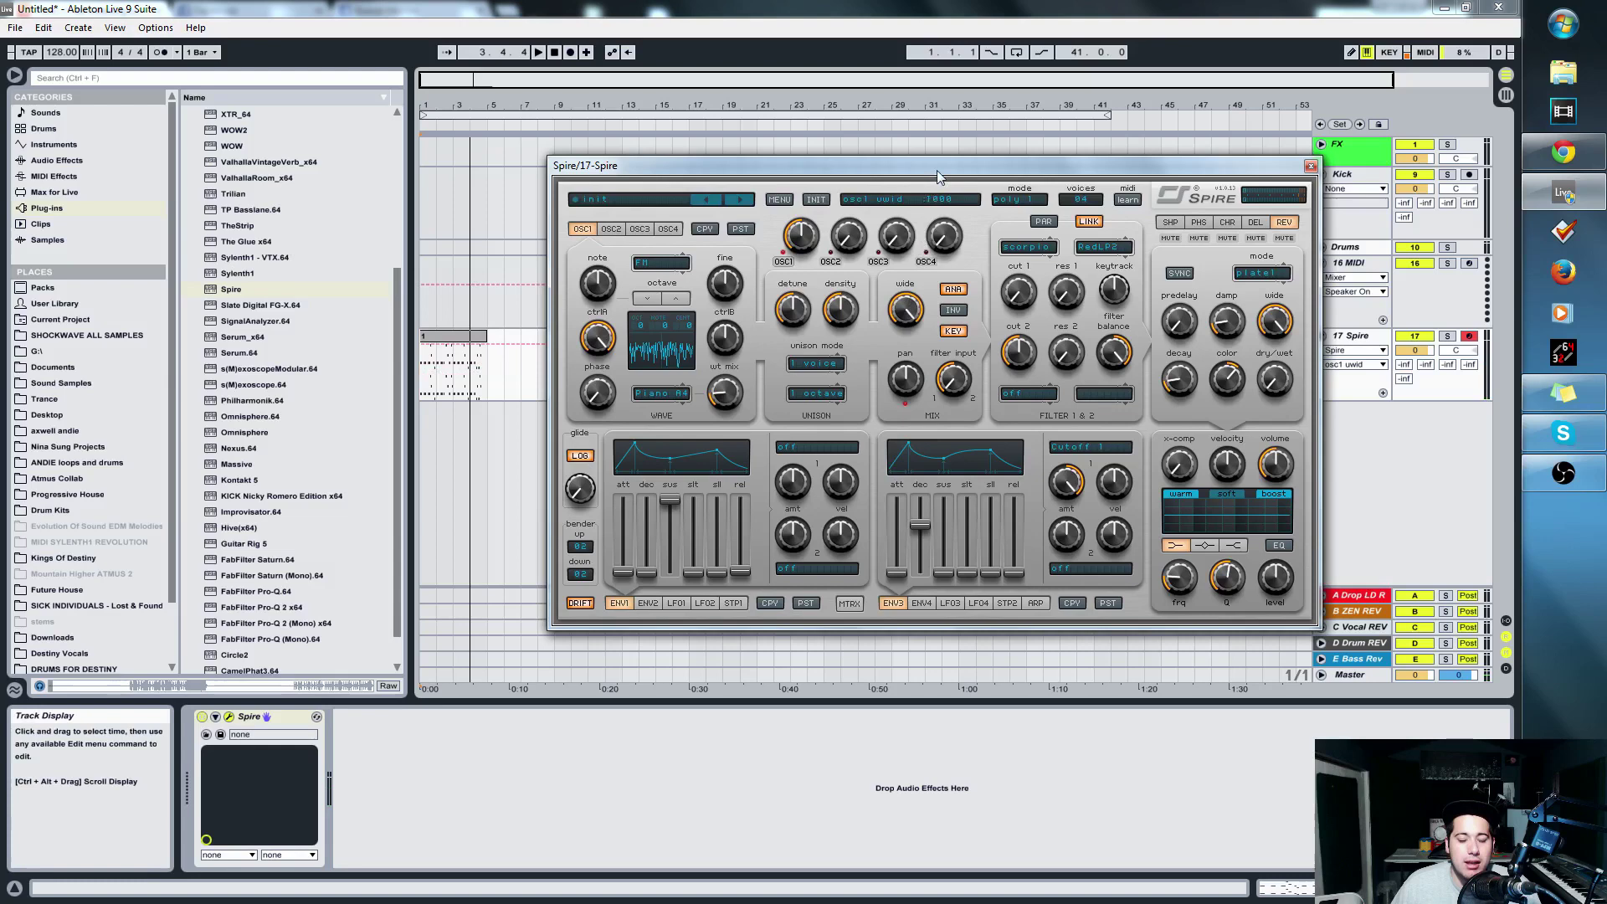
pyautogui.press('space')
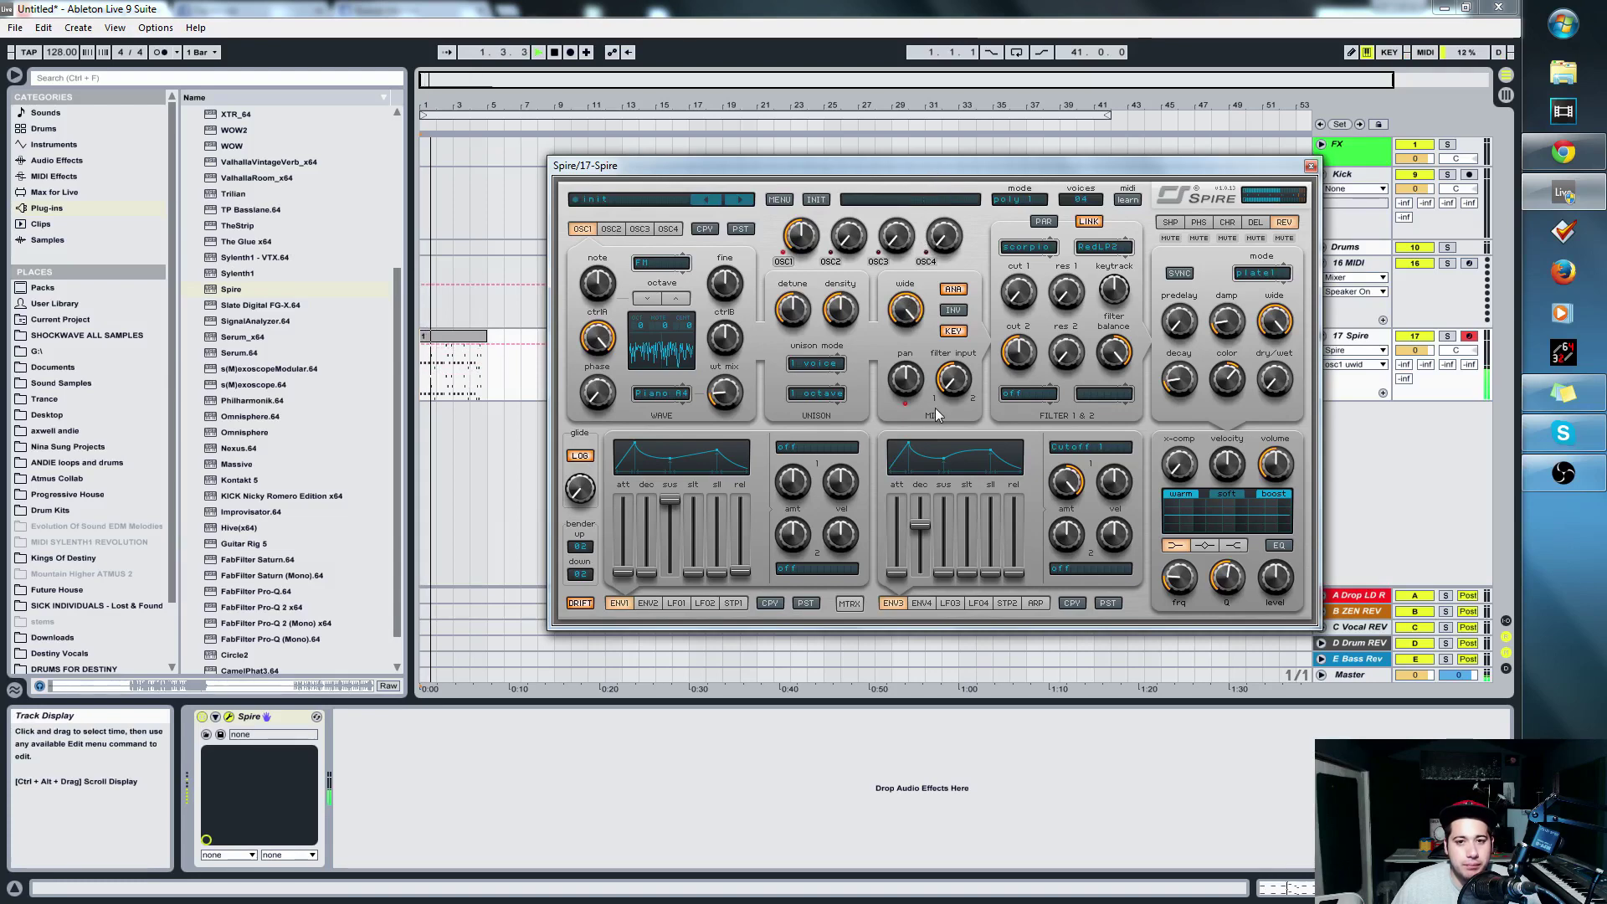
pyautogui.click(816, 363)
pyautogui.click(854, 406)
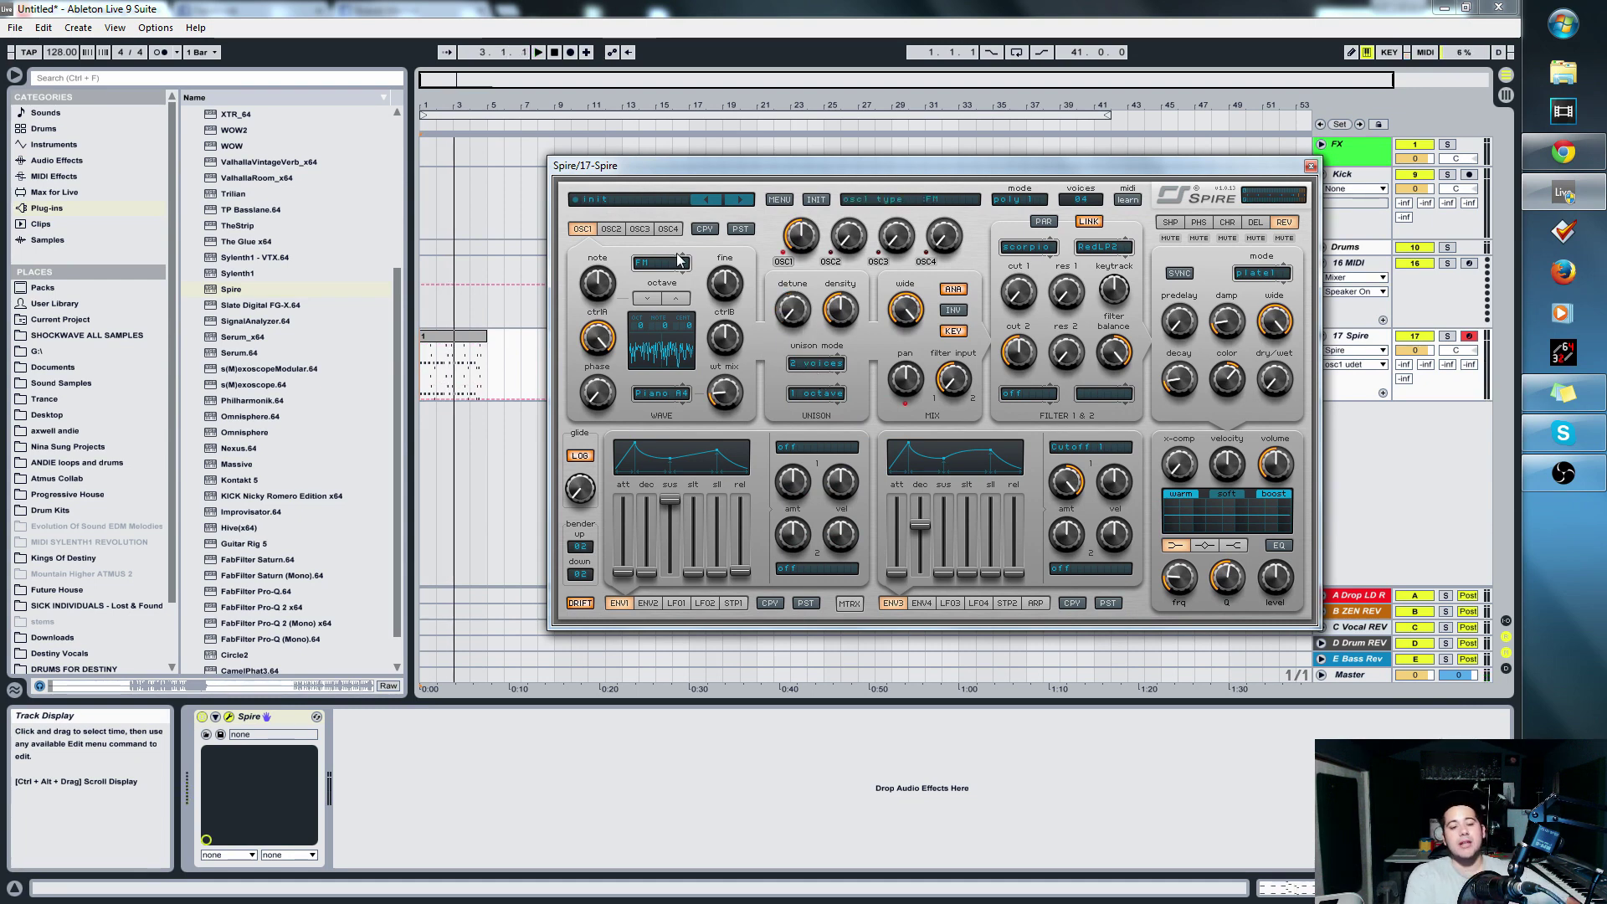
# - Switch to oscillator 2 and set its waveform to Piano A1
pyautogui.click(611, 230)
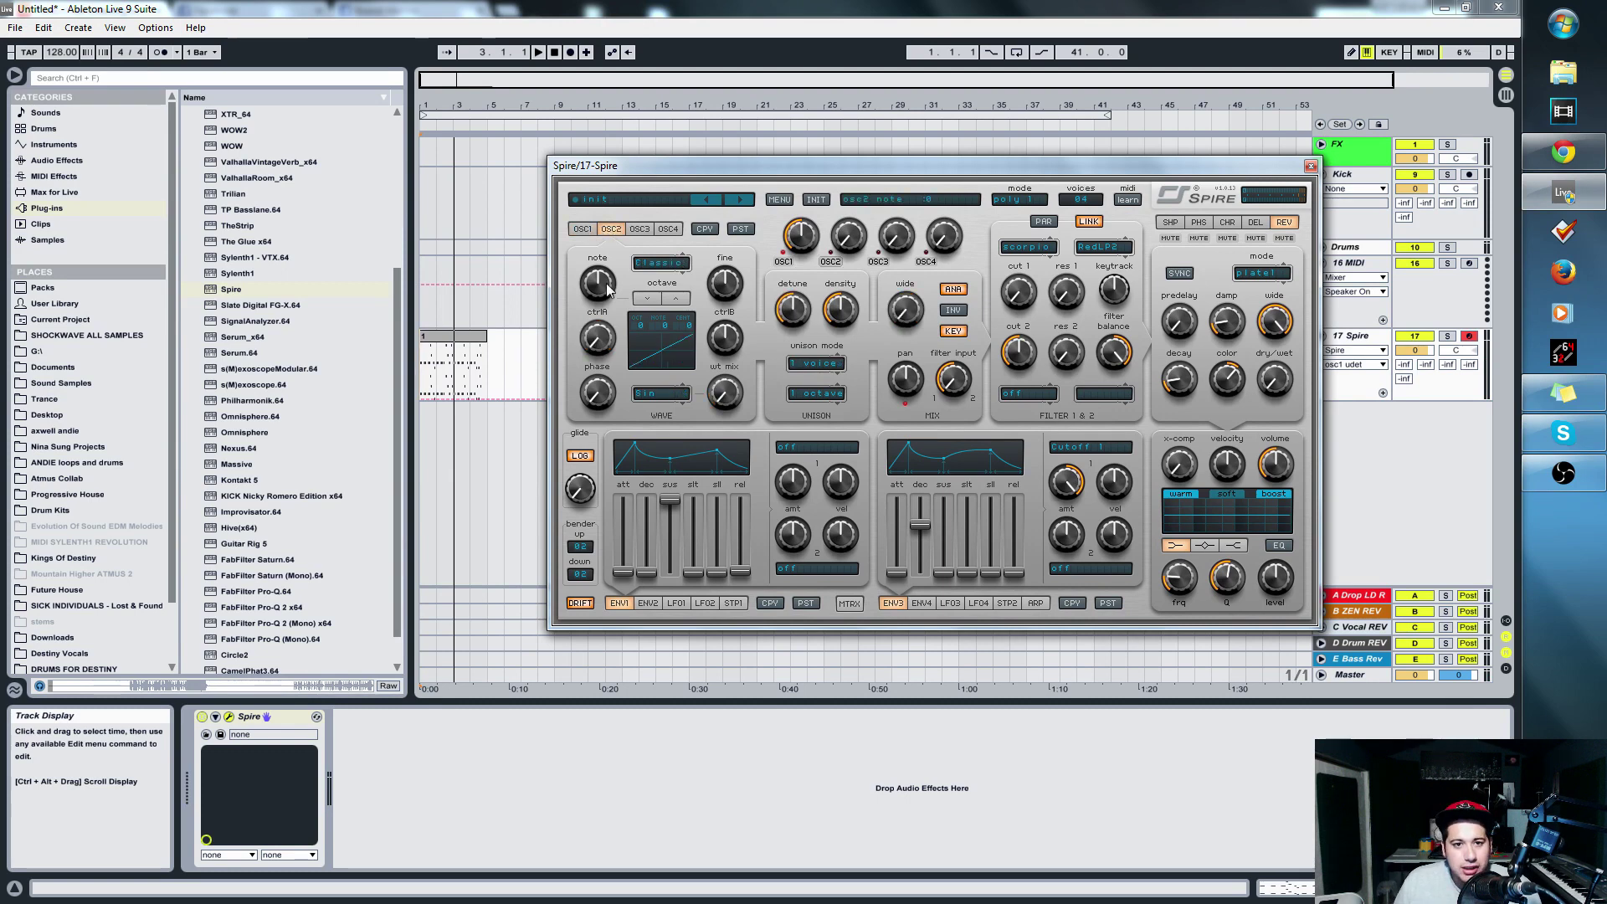
pyautogui.click(647, 394)
pyautogui.click(704, 539)
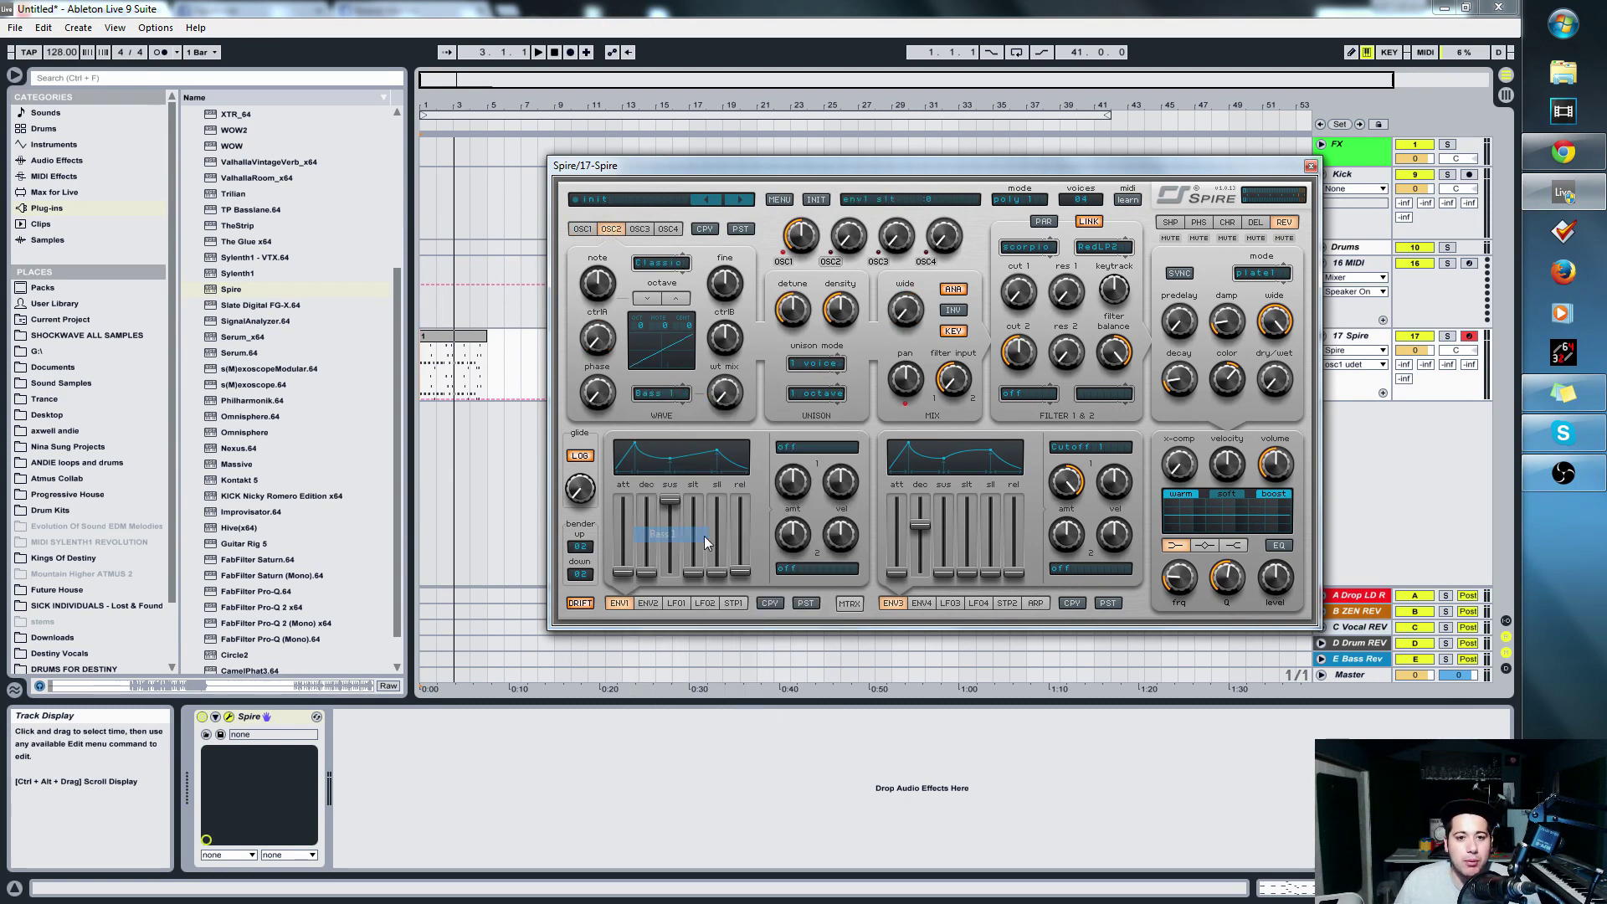
pyautogui.click(661, 393)
pyautogui.click(670, 606)
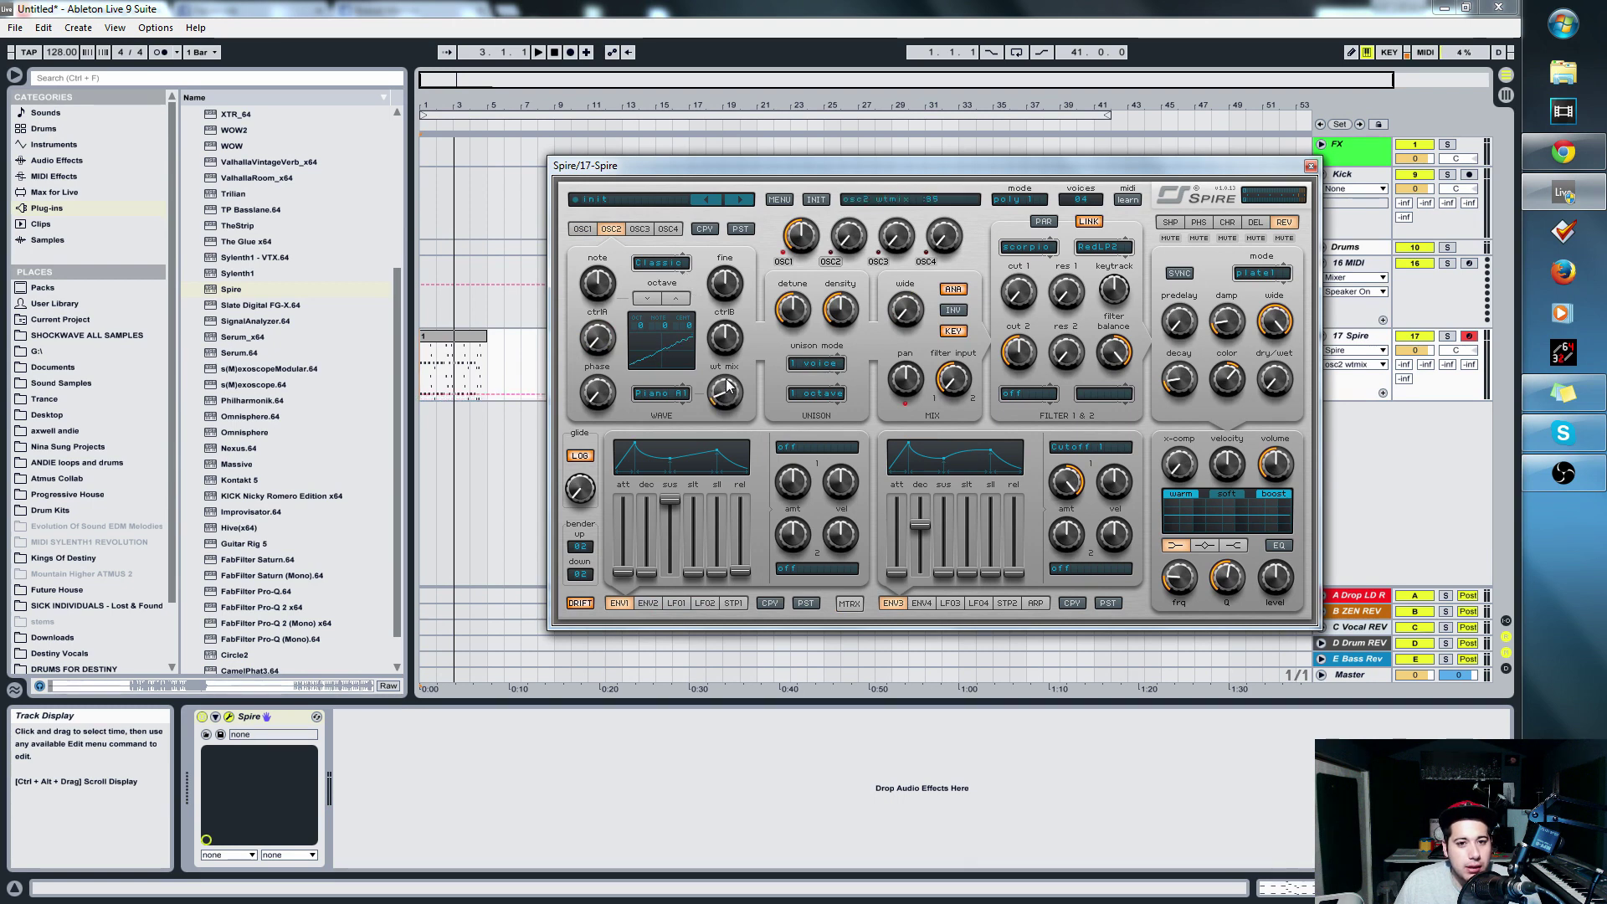
# - Raise oscillator 2's wavetable mix to maximum and turn up its mixer level while the clip plays
pyautogui.moveTo(737, 371); pyautogui.dragTo(779, 241)
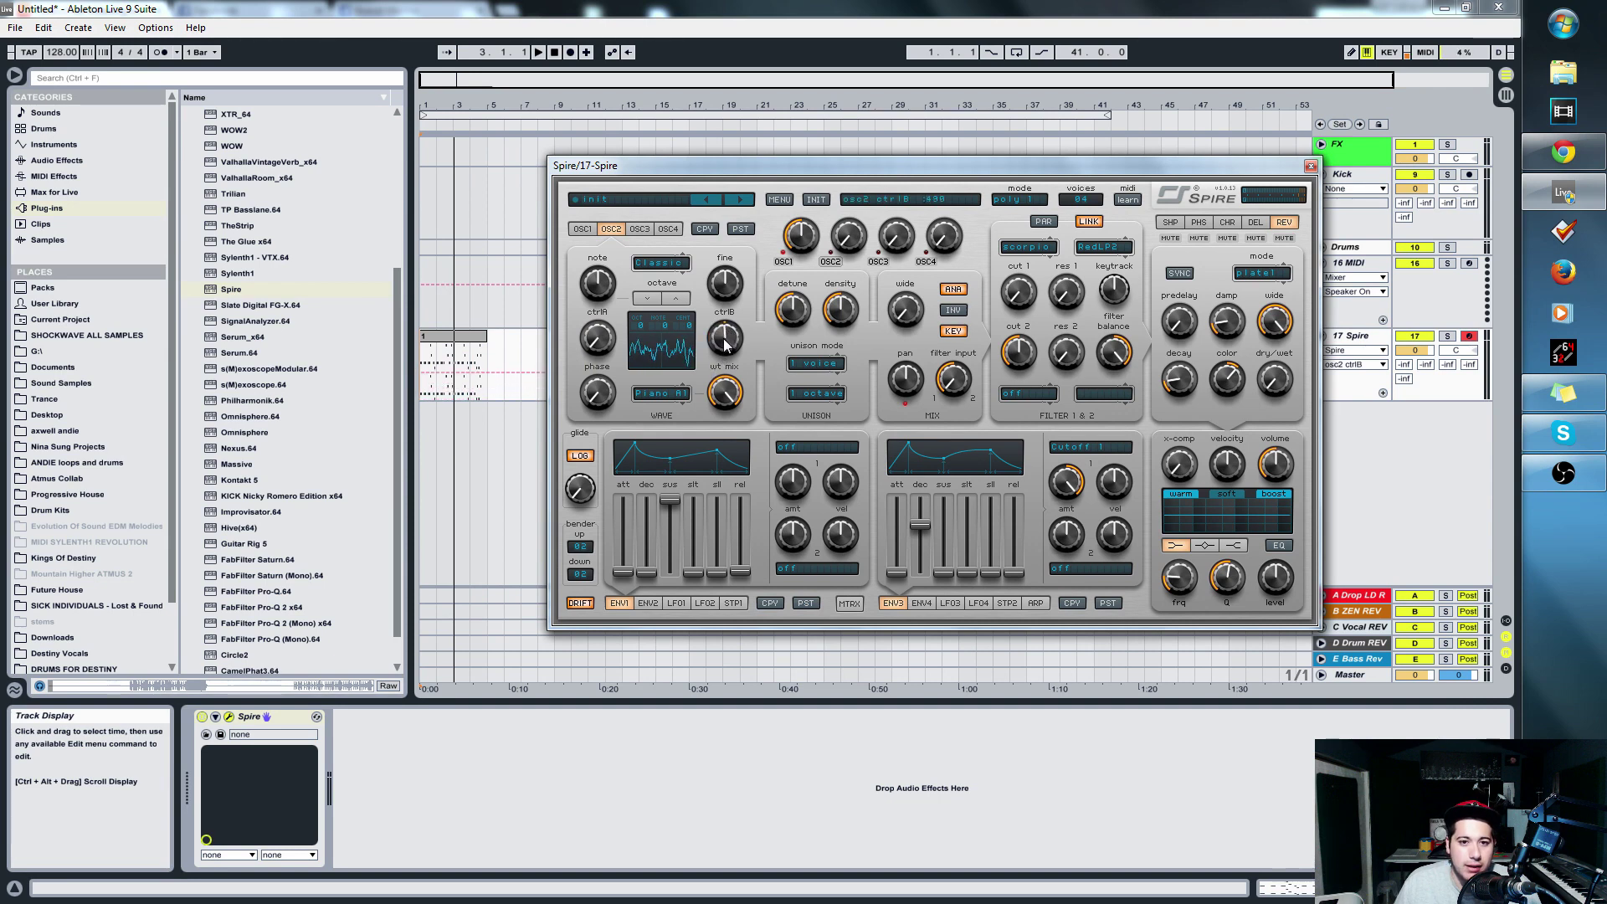
pyautogui.press('space')
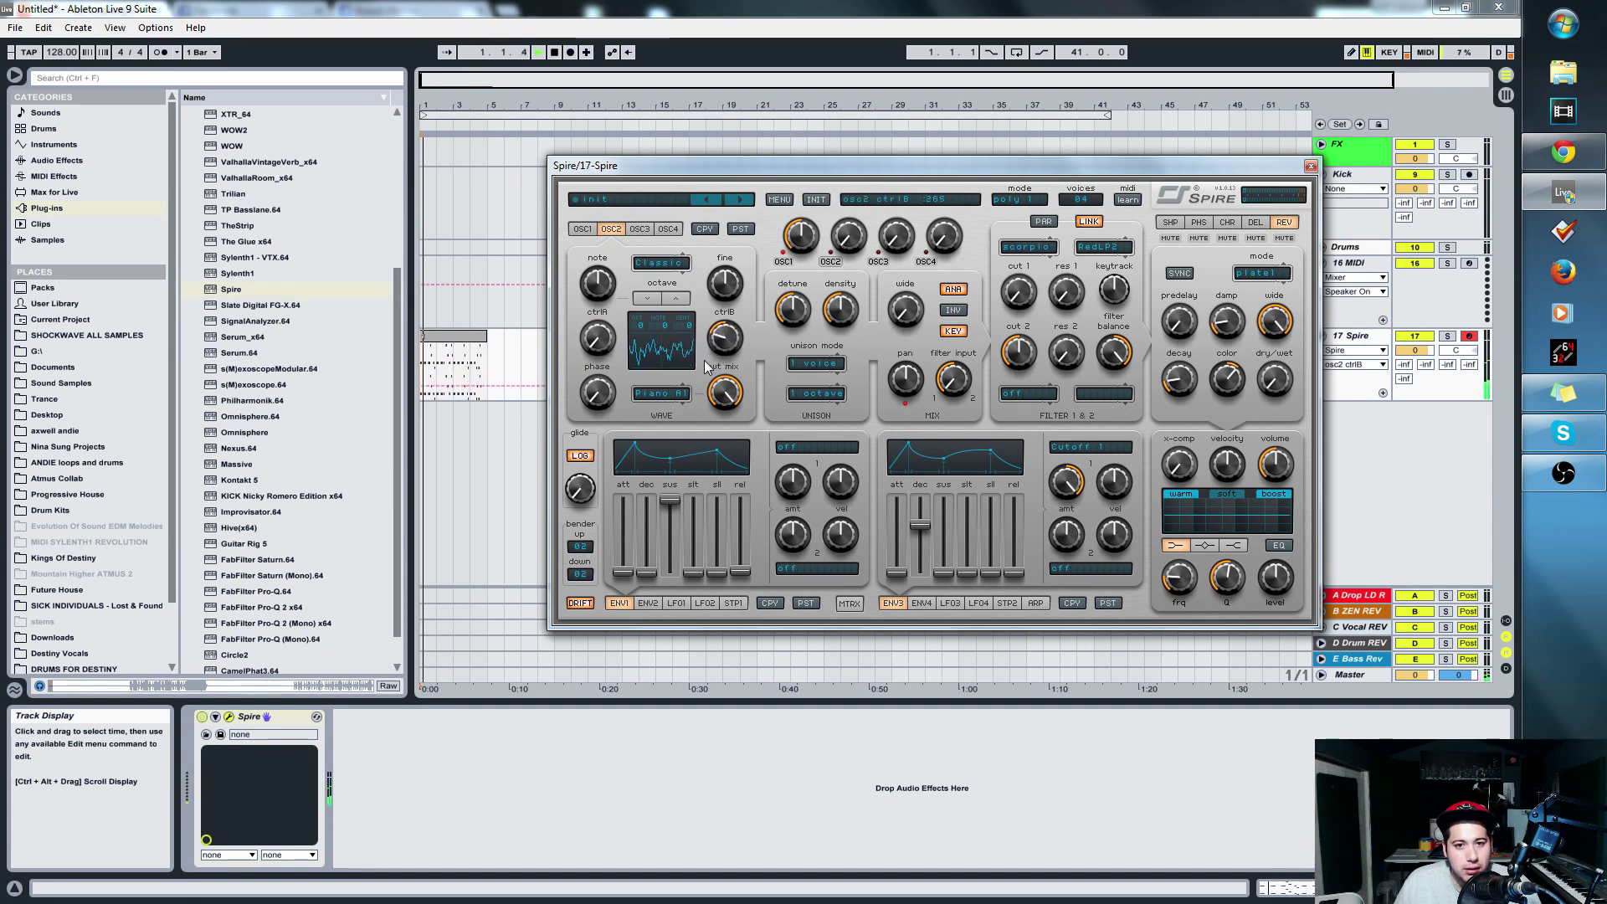
pyautogui.moveTo(848, 237); pyautogui.dragTo(858, 186)
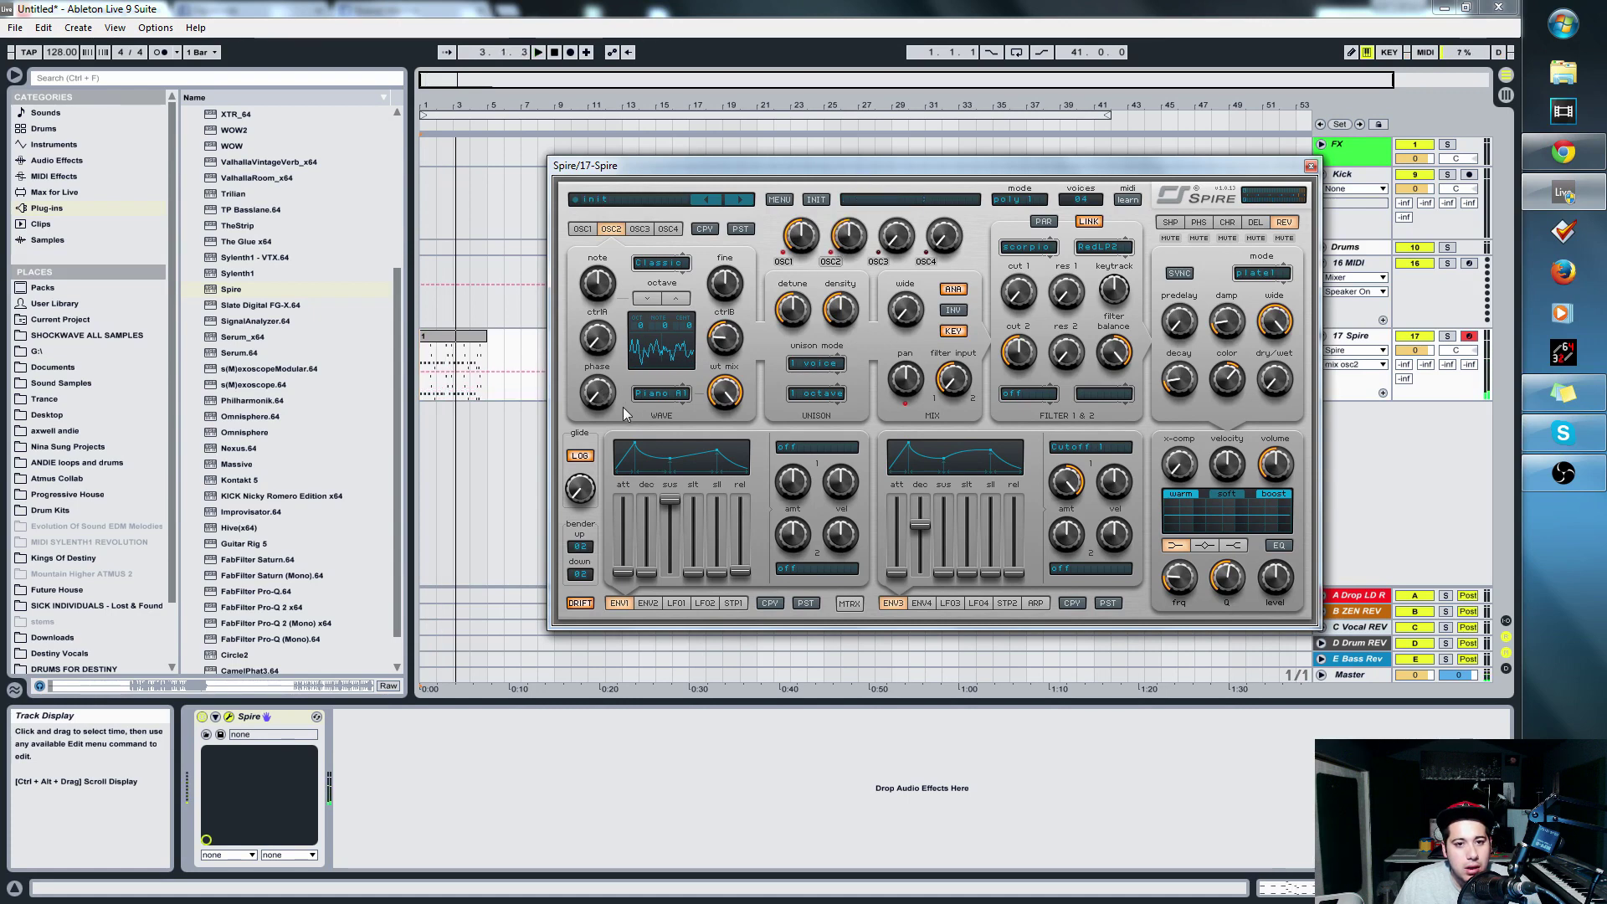
# - Set oscillator 2's phase to about 320 and replay the clip to hear it
pyautogui.moveTo(632, 379); pyautogui.dragTo(639, 378)
pyautogui.press('space')
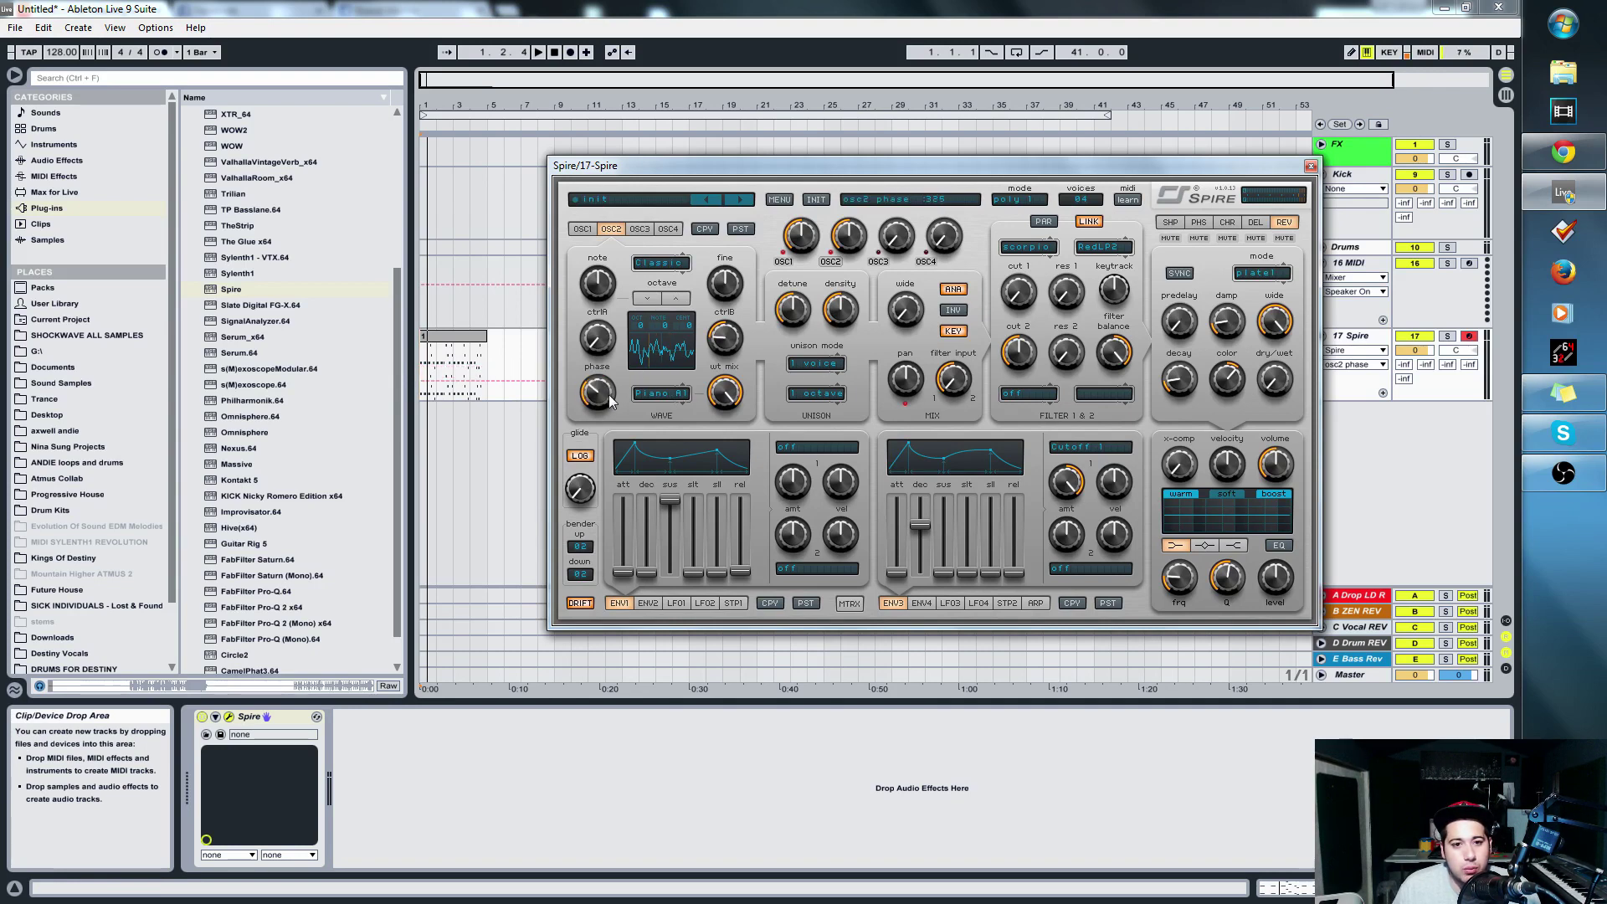
pyautogui.press('space')
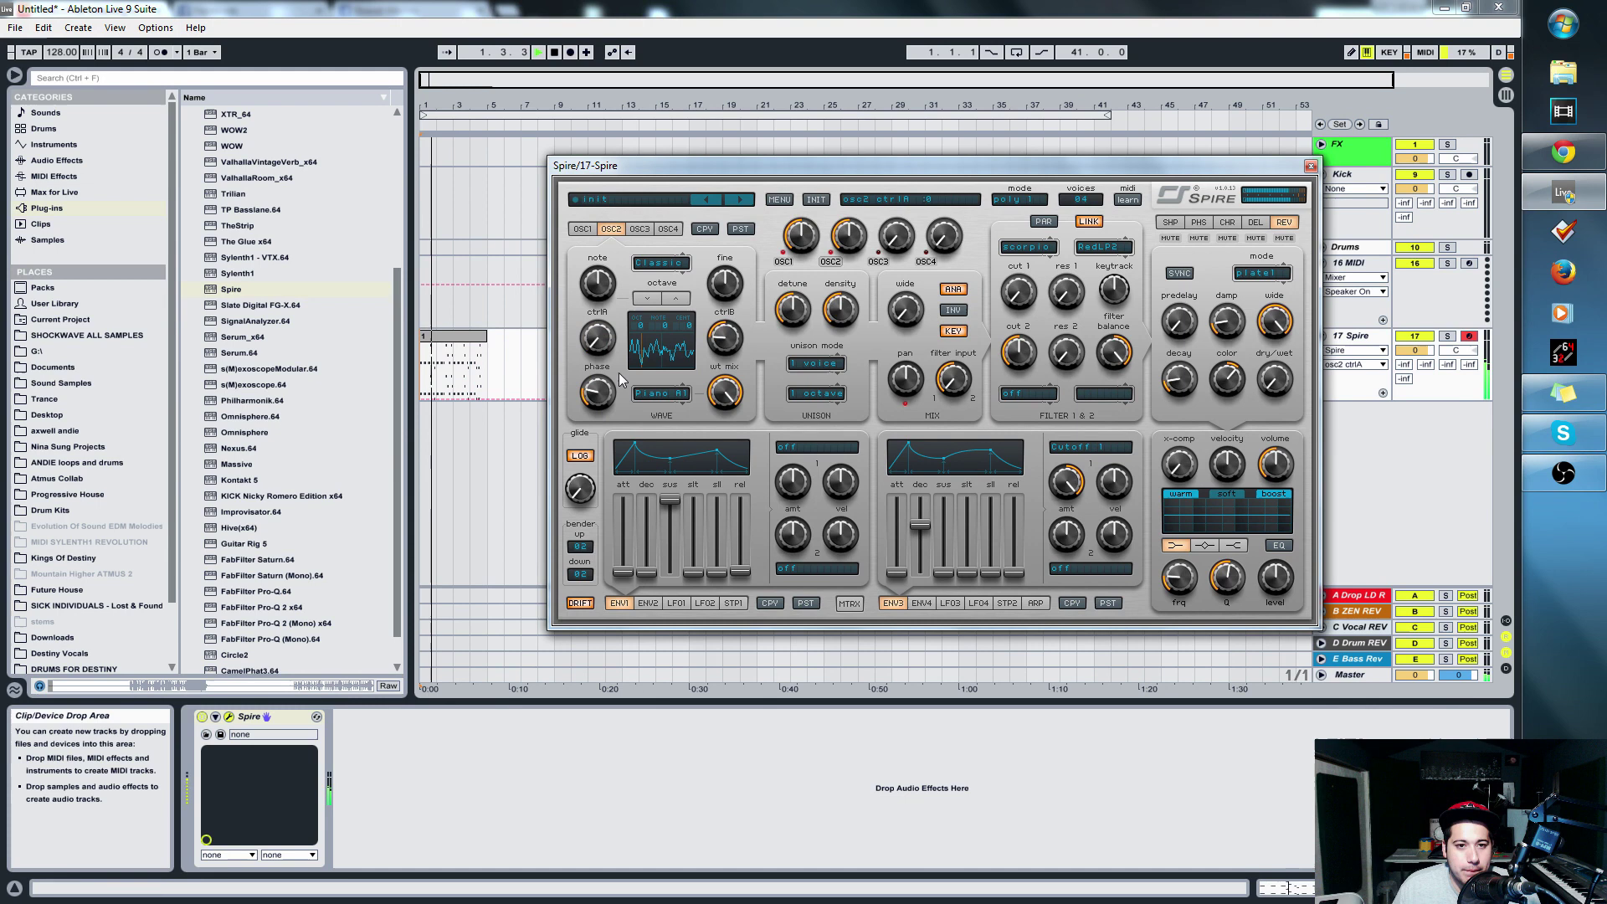
# - Set oscillator 2's unison mode to 4 voices, raise its width to maximum, and restart playback
pyautogui.click(816, 362)
pyautogui.click(829, 444)
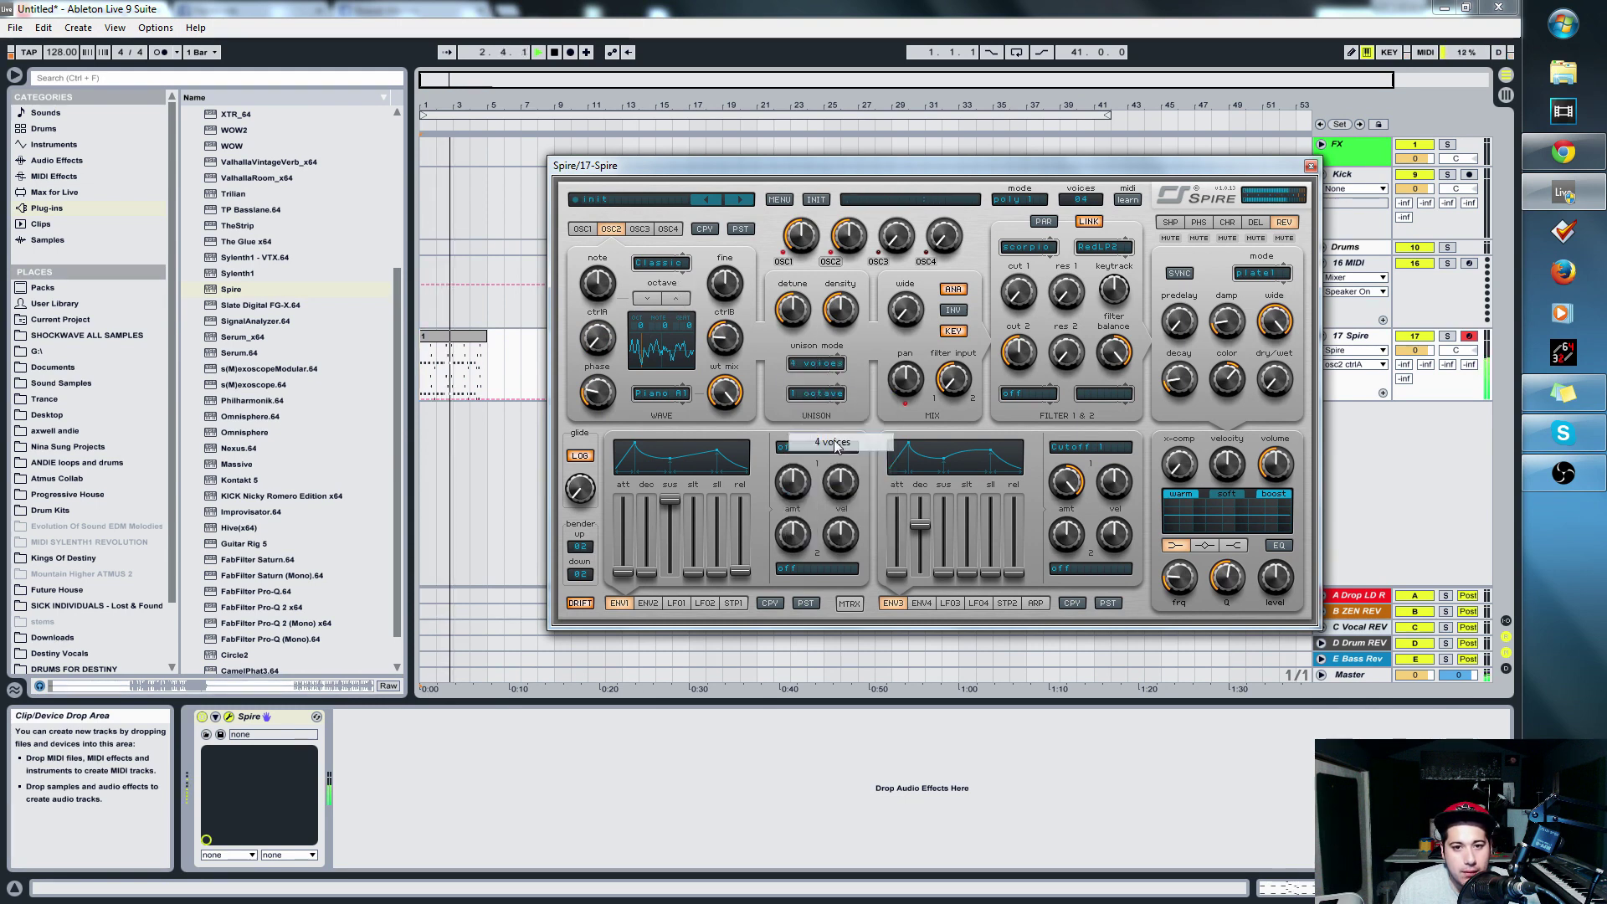
pyautogui.moveTo(785, 338); pyautogui.dragTo(907, 144)
pyautogui.press('space')
pyautogui.press('space')
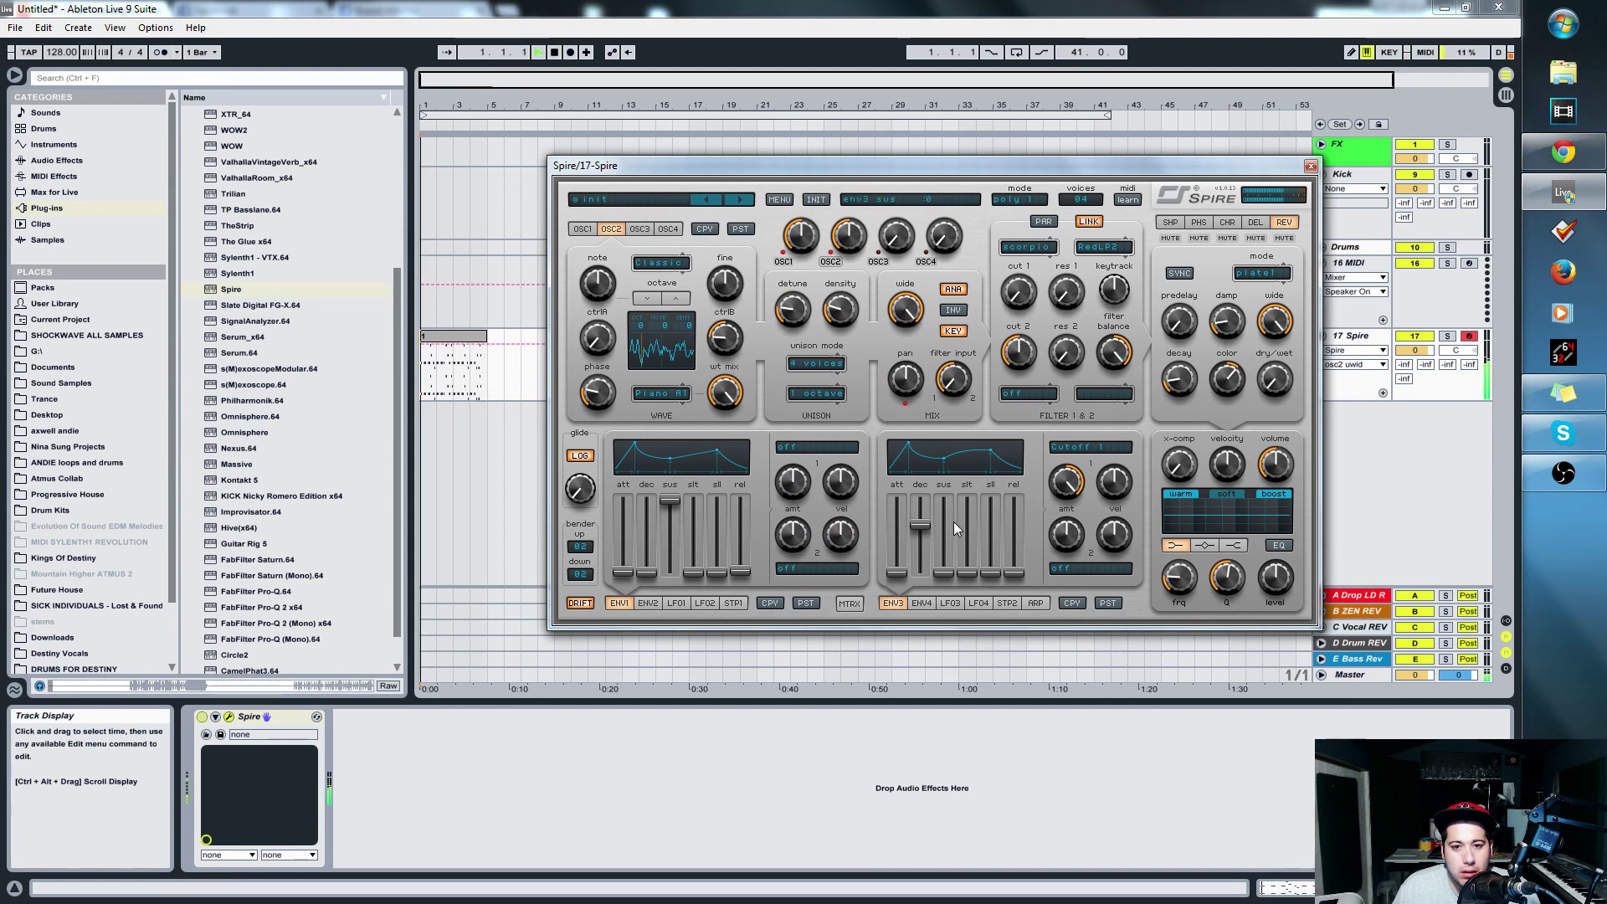
# - Fine-tune envelope 3's decay, and on oscillator 1 set CtrlB to about 620 and the unison mode to 1 voice during playback
pyautogui.moveTo(922, 527)
pyautogui.mouseDown()
pyautogui.moveTo(934, 523)
pyautogui.moveTo(913, 525)
pyautogui.mouseUp()
pyautogui.click(582, 229)
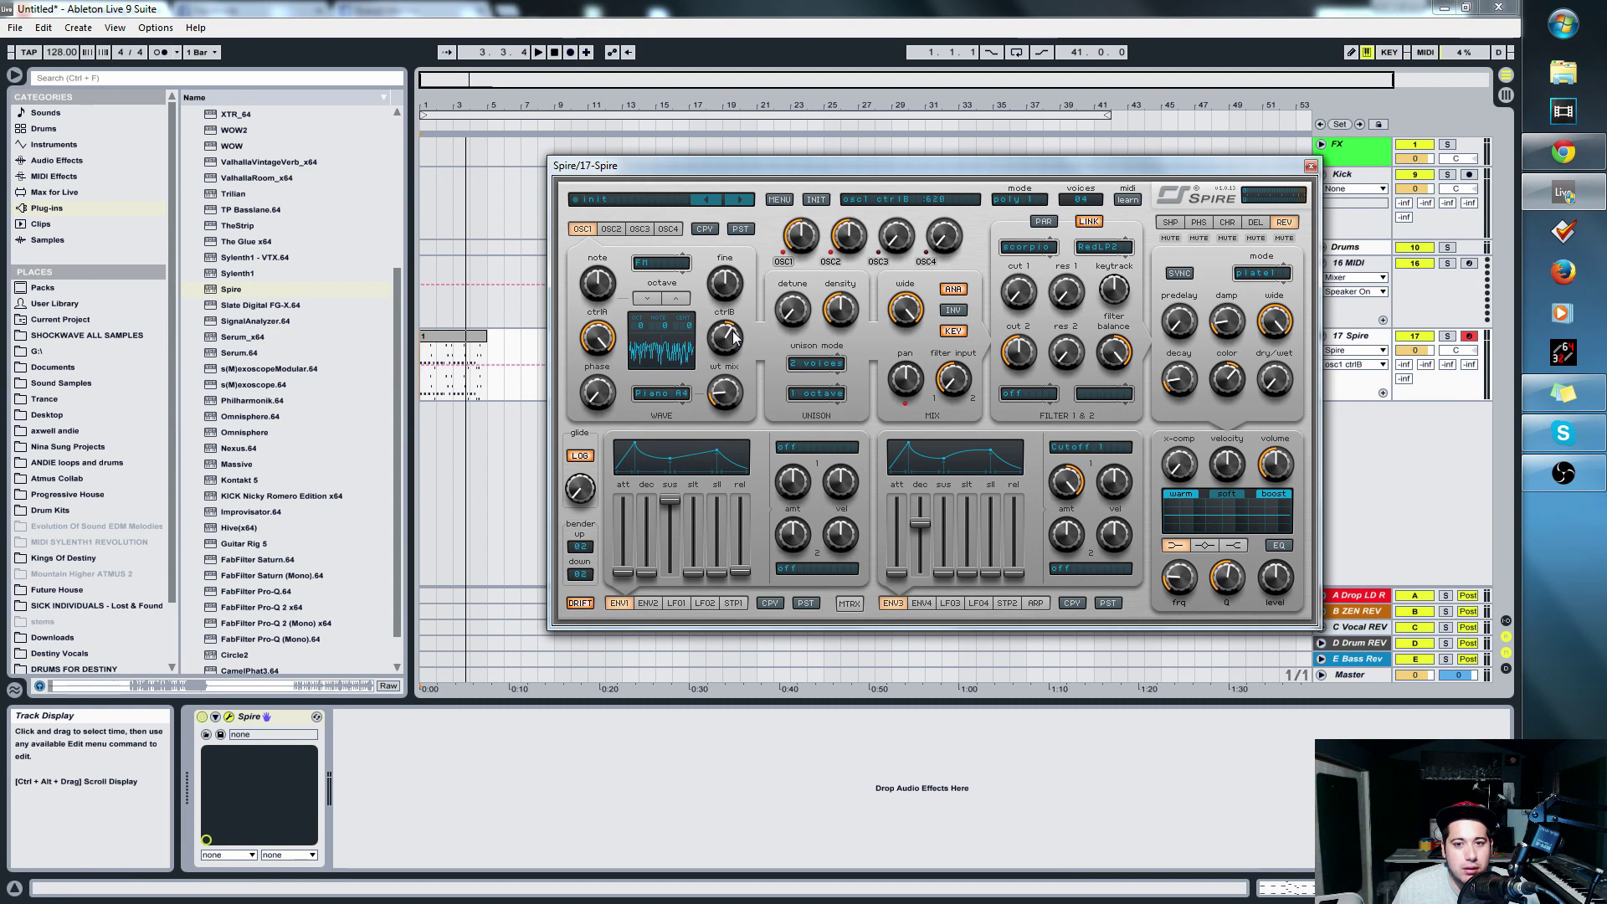
pyautogui.press('space')
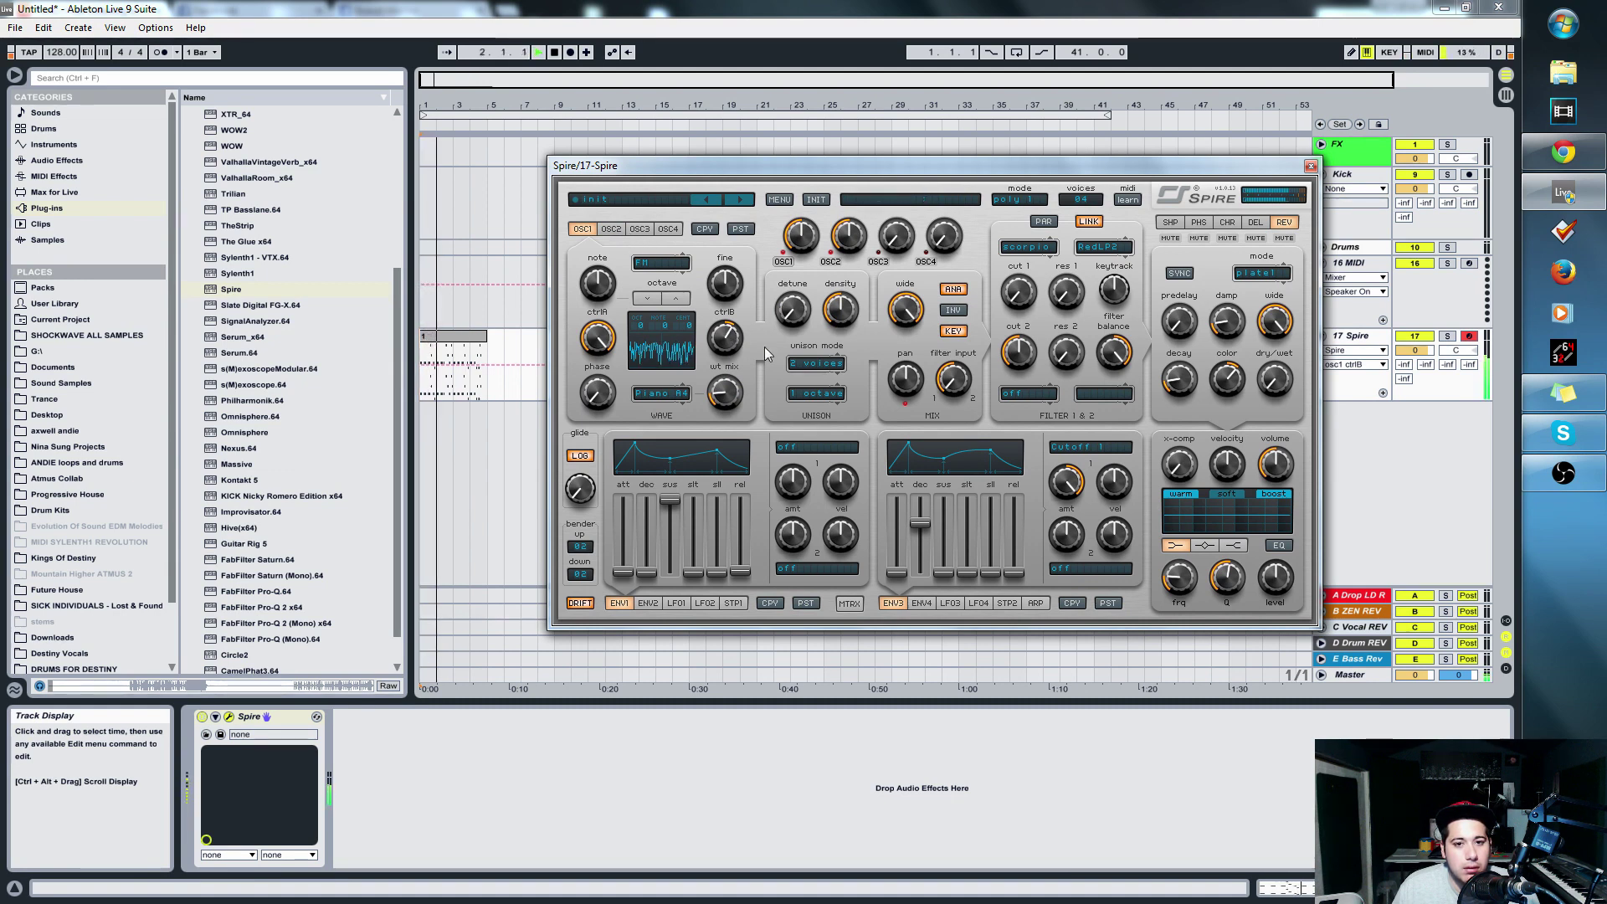
pyautogui.click(816, 364)
pyautogui.click(829, 386)
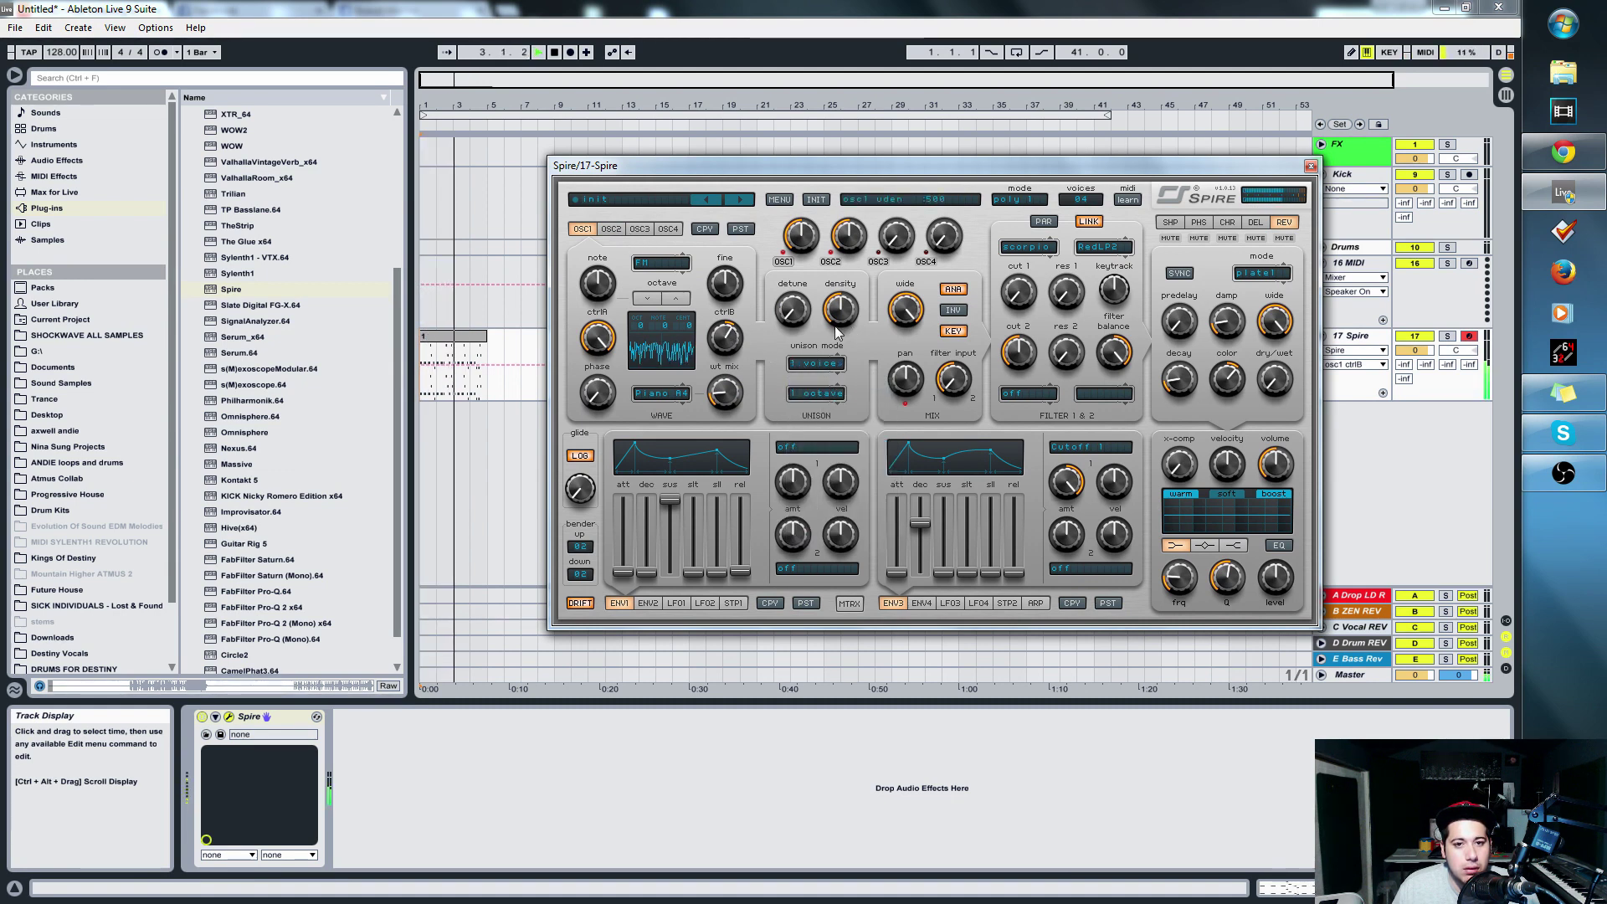
# - Switch to oscillator 2 and set its CtrlB to about 190, checking its wavetable mix while the clip plays
pyautogui.click(640, 229)
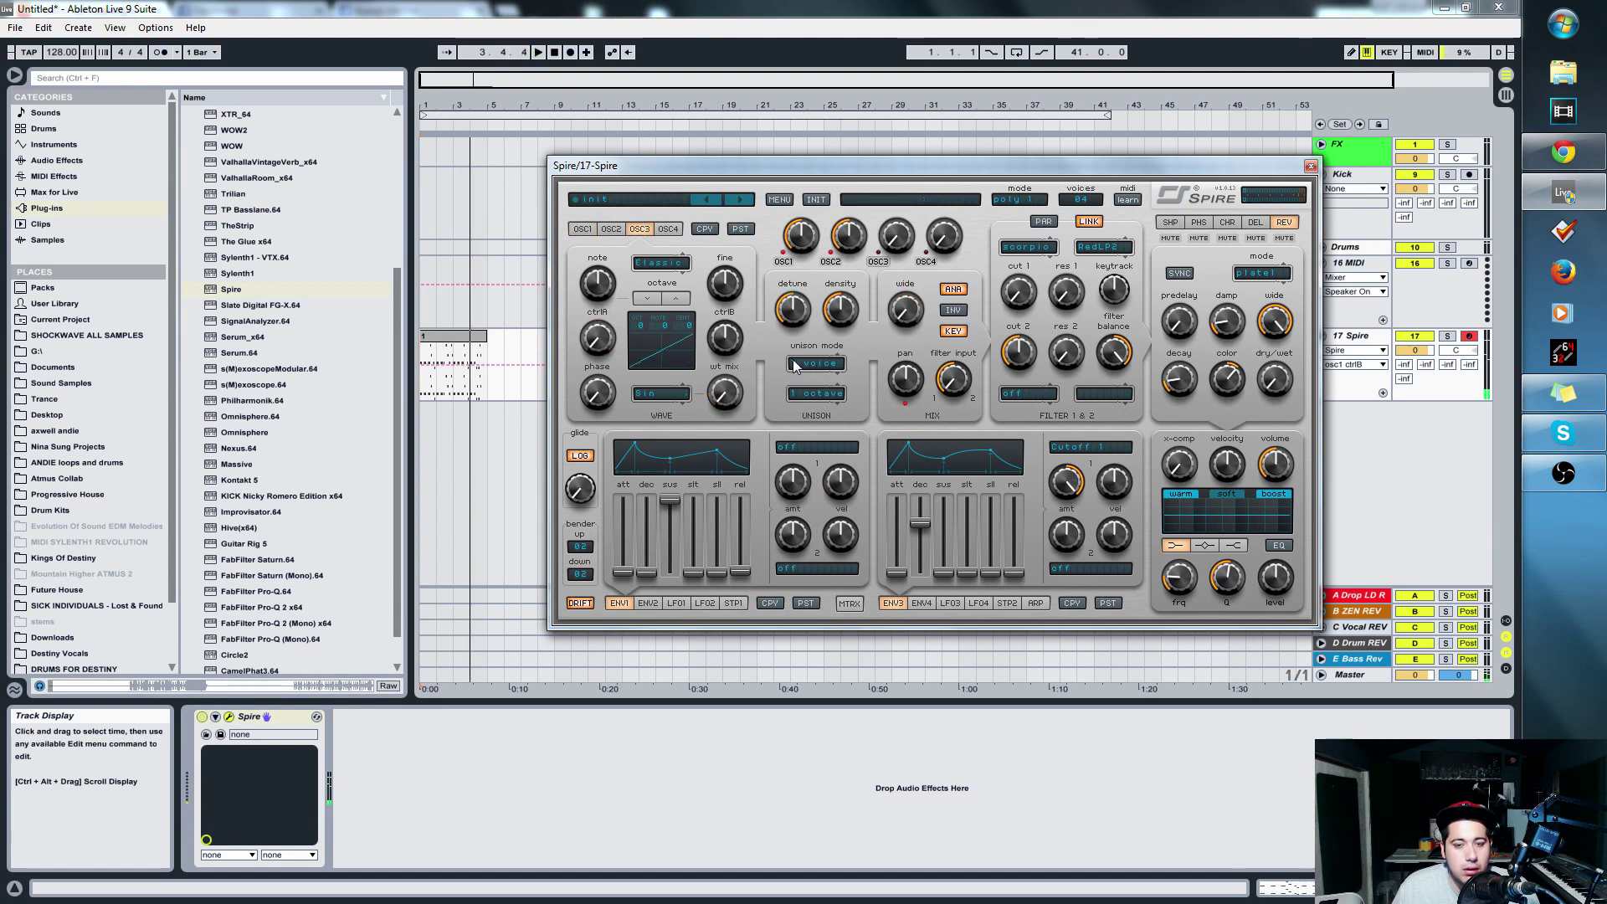
pyautogui.click(612, 228)
pyautogui.press('space')
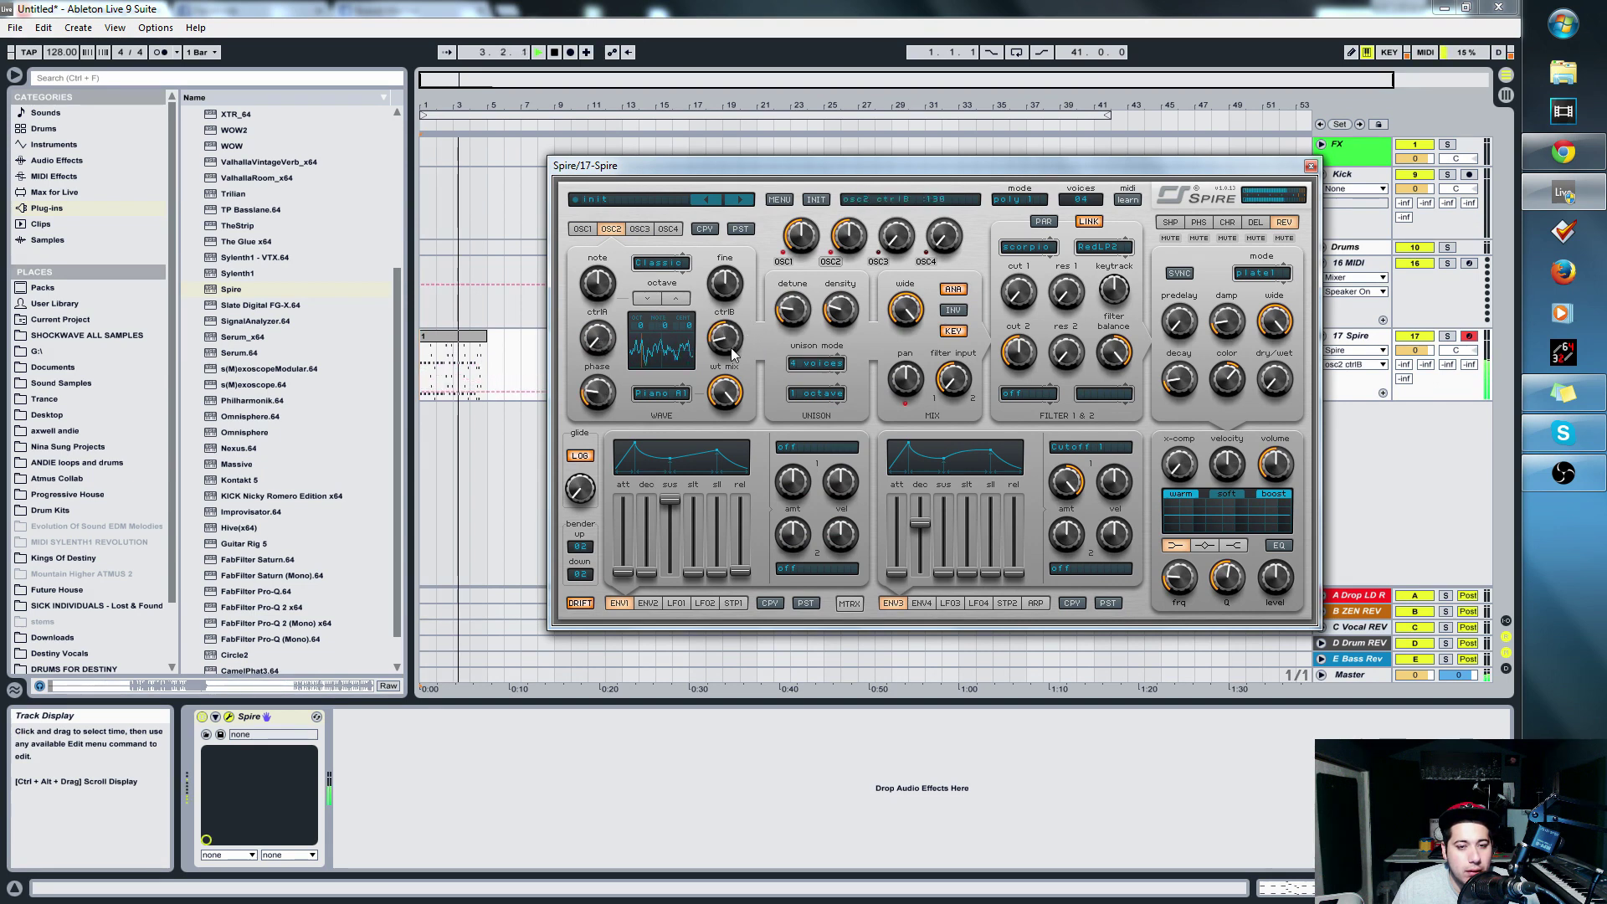
pyautogui.click(726, 395)
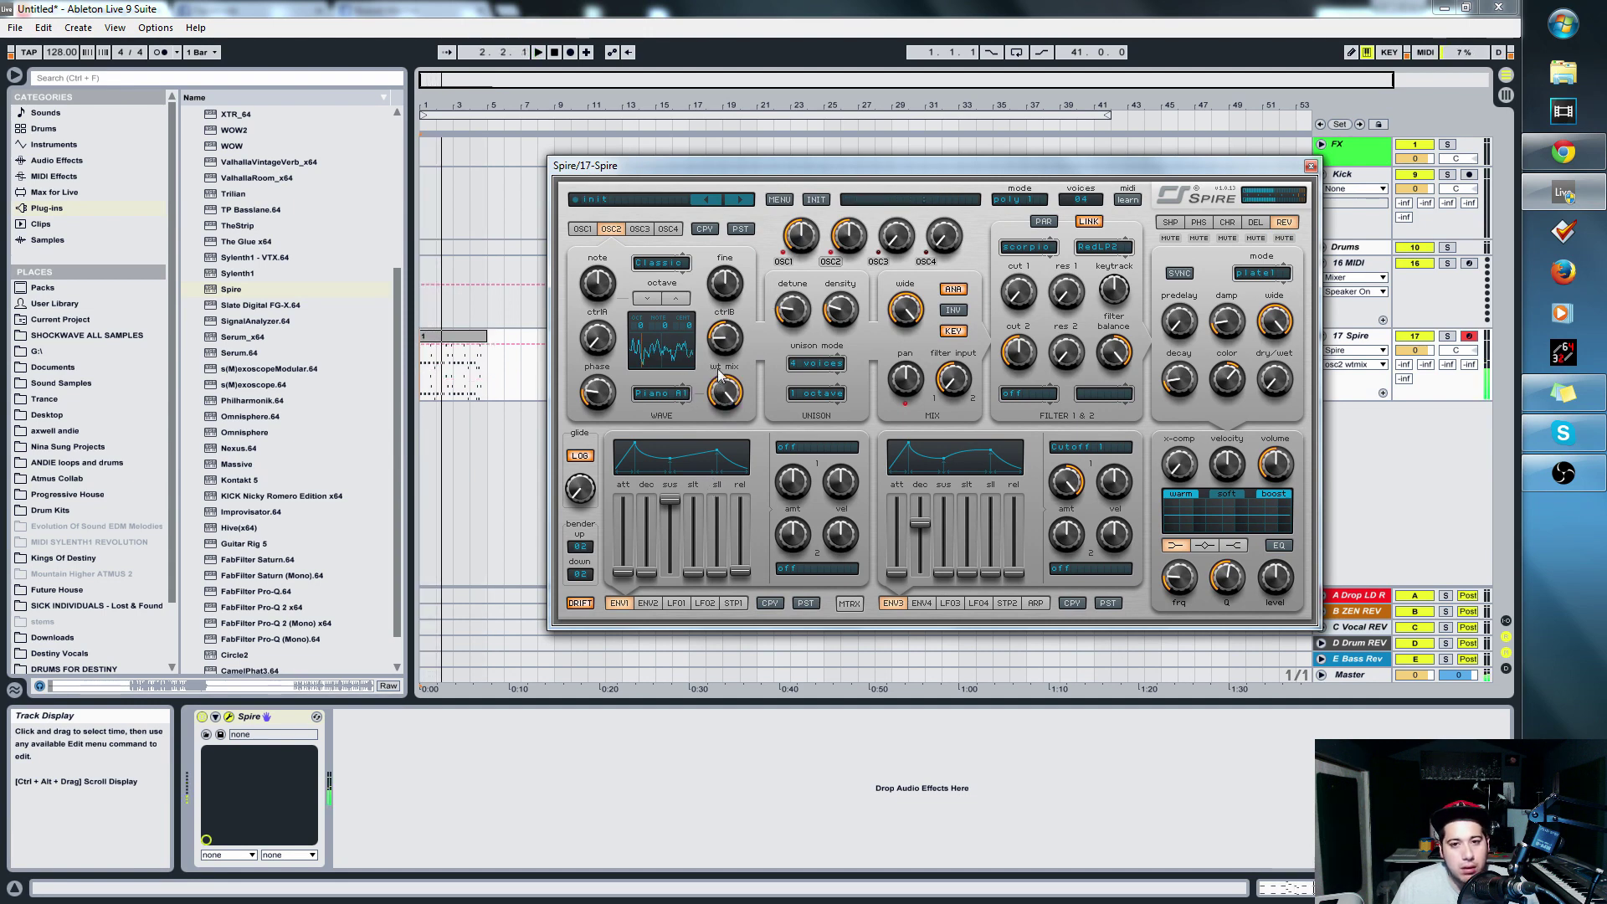
# - Switch to oscillator 3, try the Piano A1 waveform with some wavetable mix, and change the waveform to Piano A2
pyautogui.click(640, 230)
pyautogui.click(669, 394)
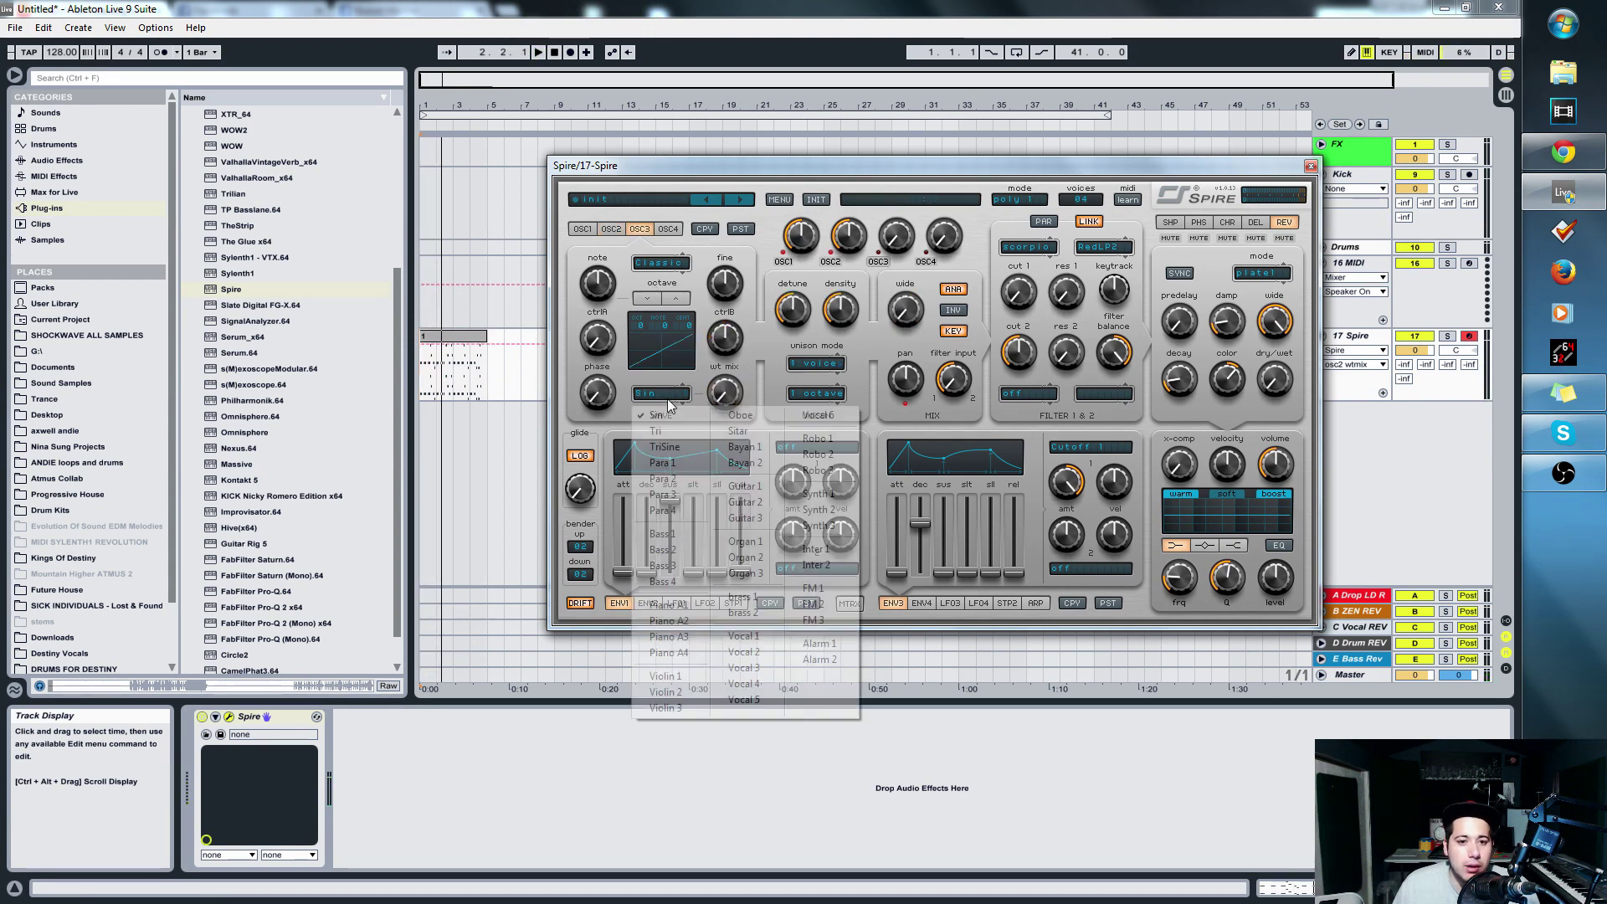
pyautogui.click(685, 605)
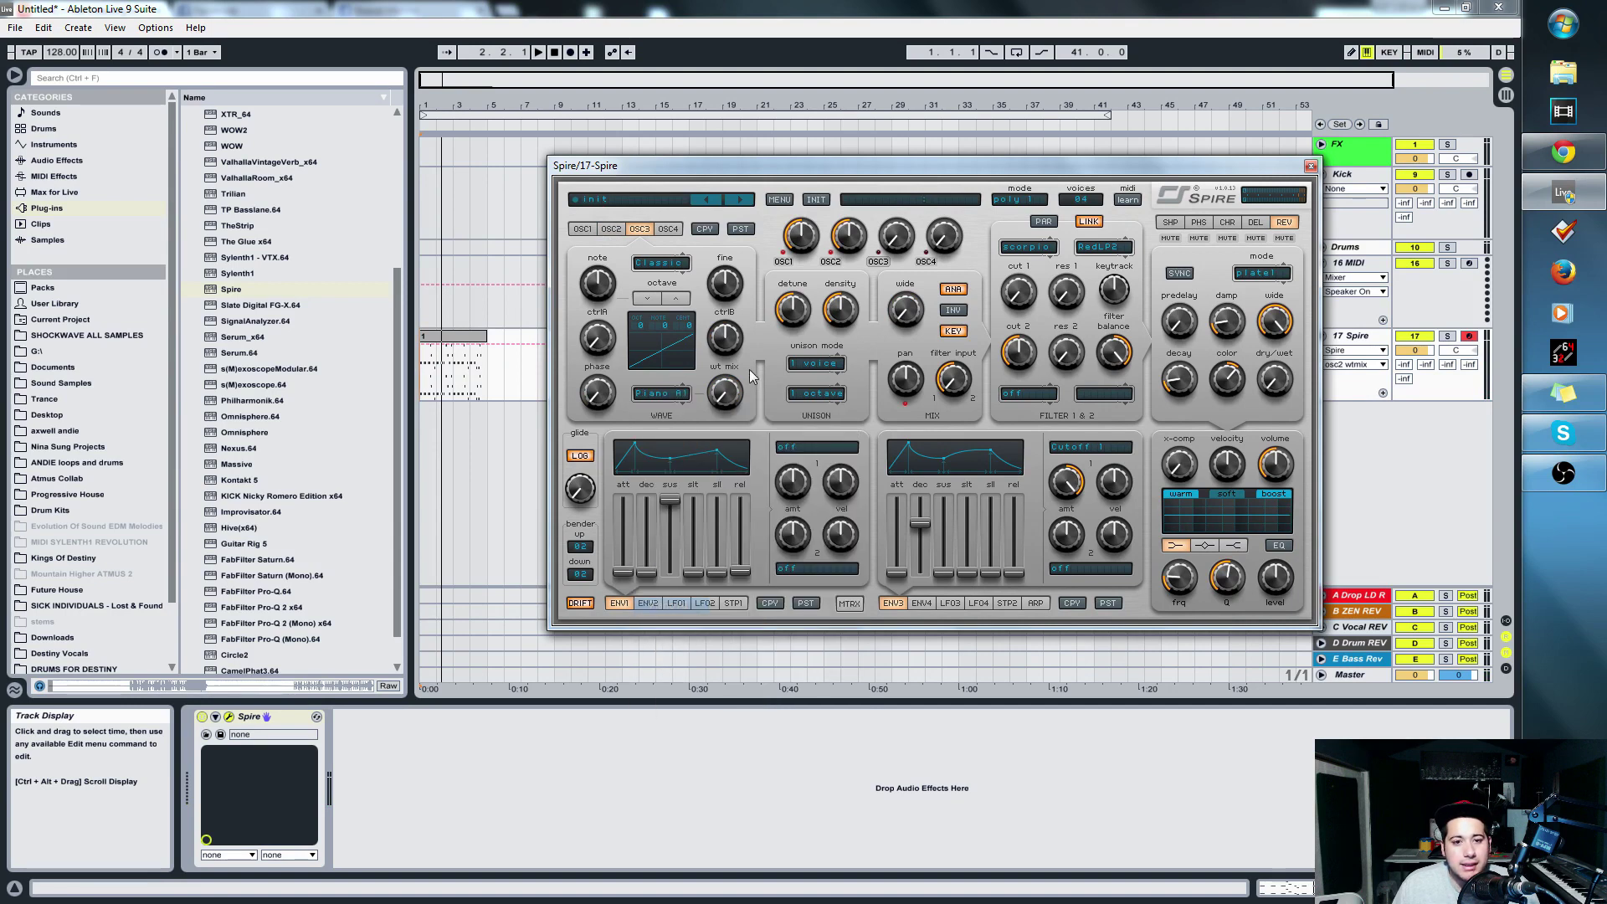
pyautogui.moveTo(726, 394); pyautogui.dragTo(731, 410)
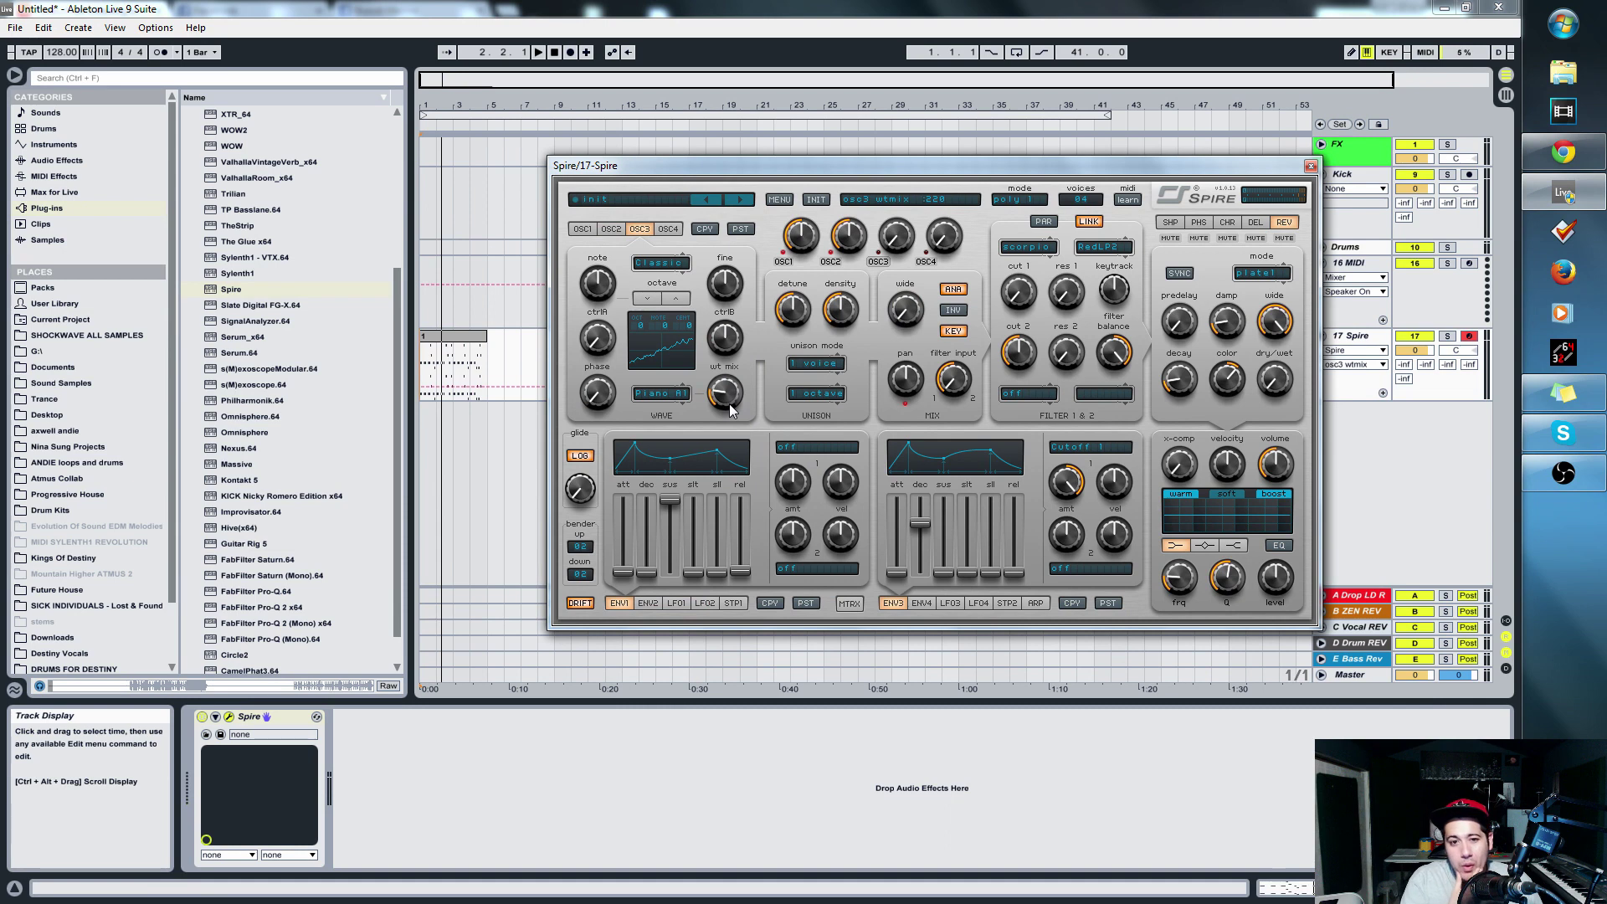
pyautogui.click(670, 394)
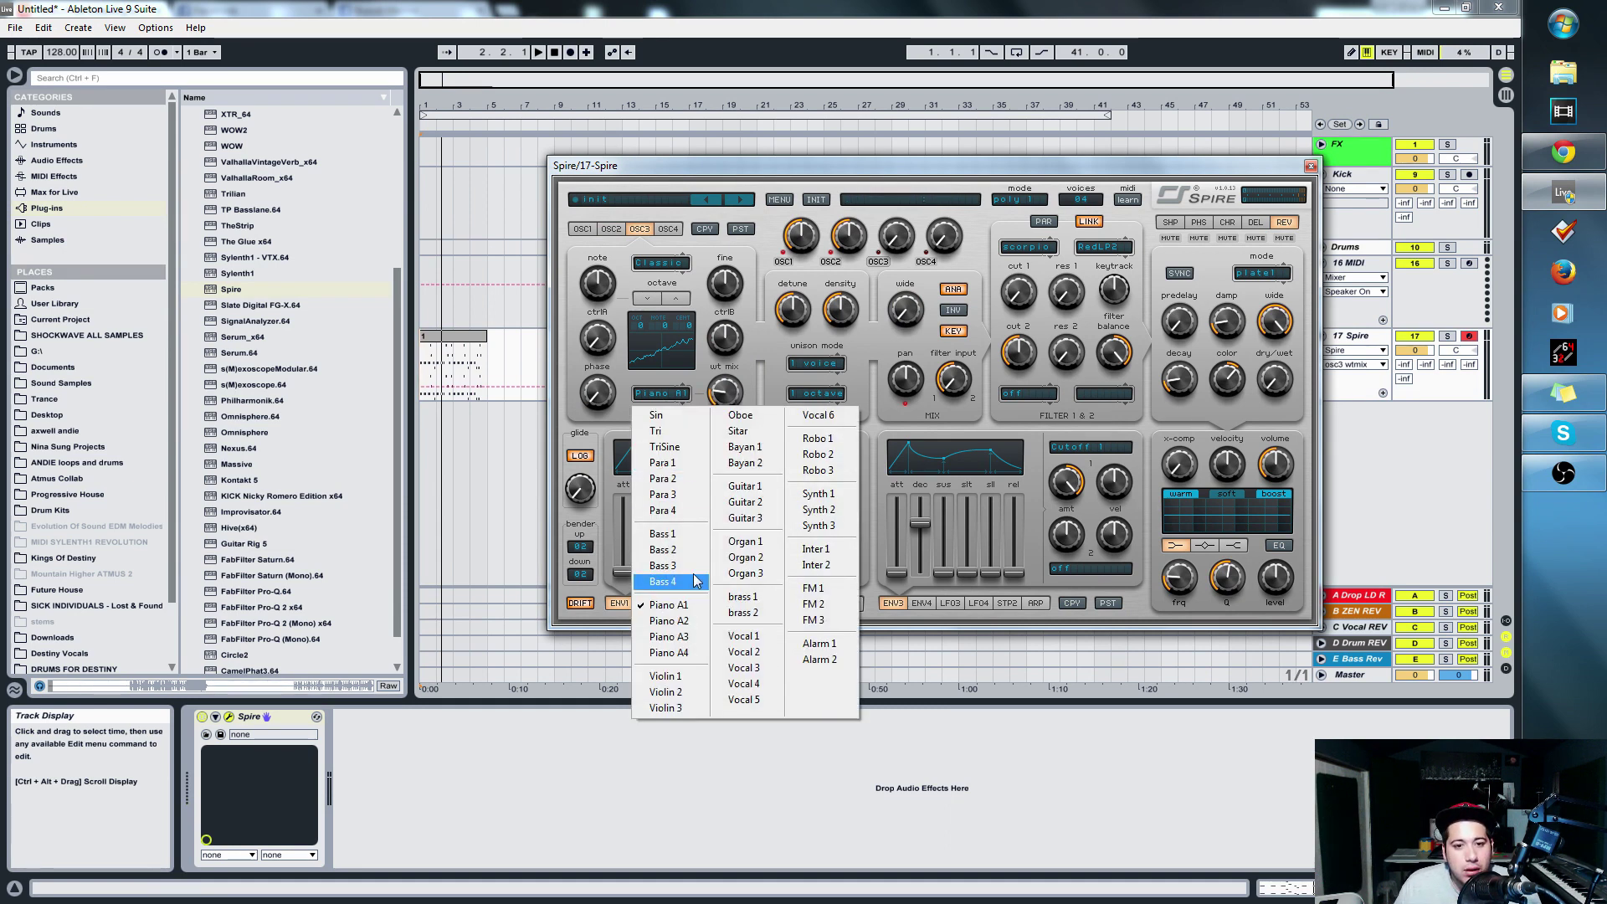
pyautogui.click(670, 620)
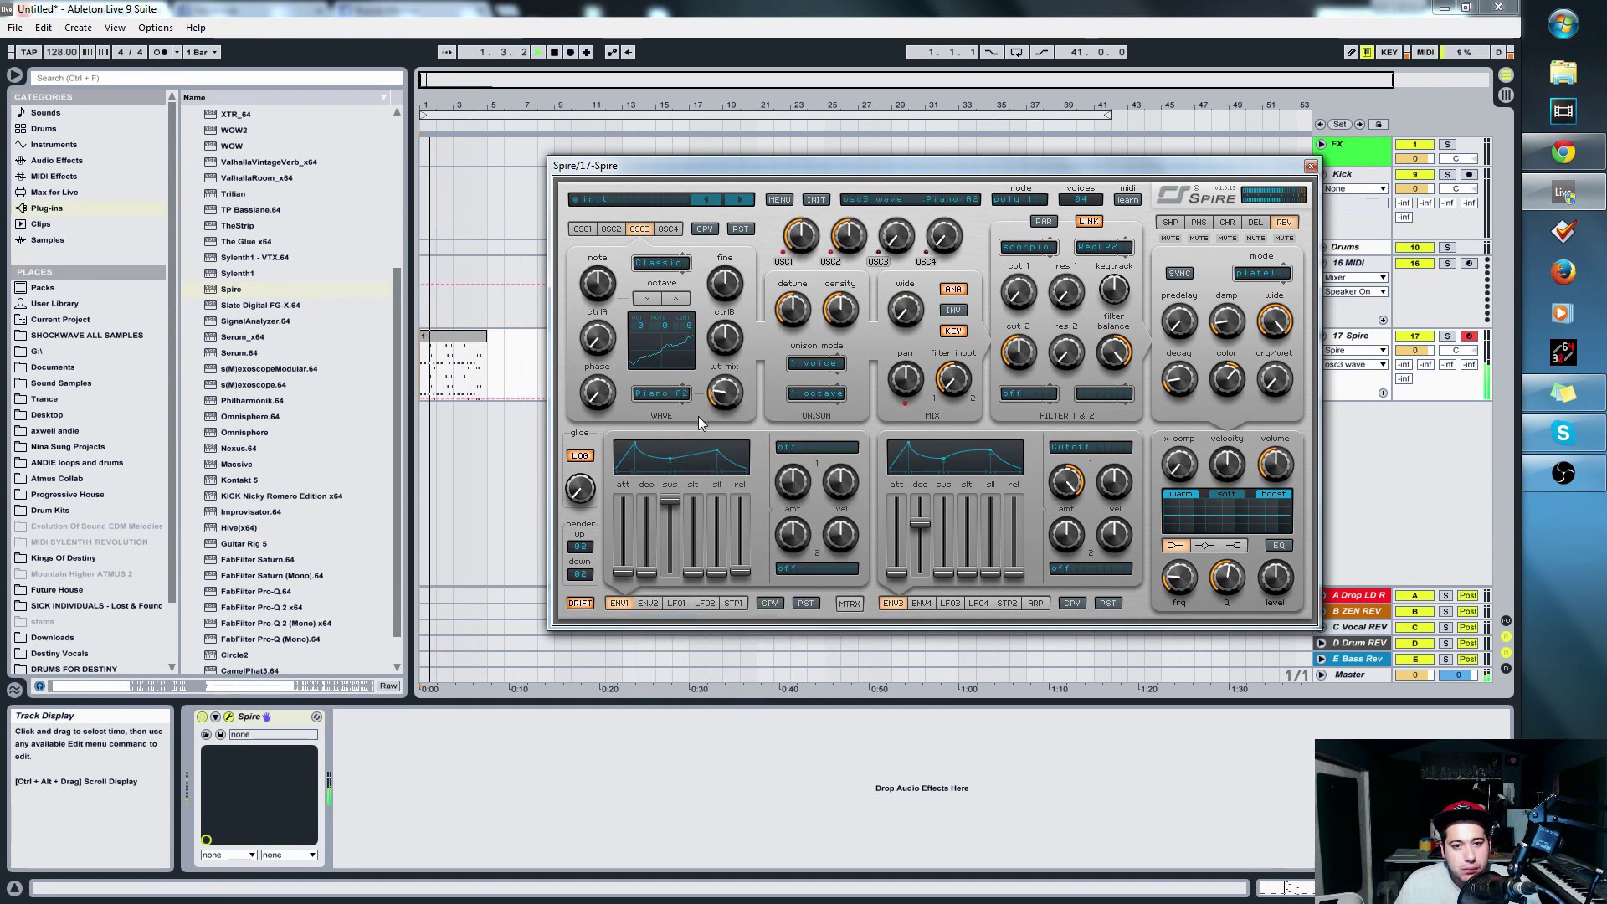
# - Turn up oscillator 3's mixer level and adjust its wavetable mix while the clip plays
pyautogui.moveTo(725, 401); pyautogui.dragTo(743, 385)
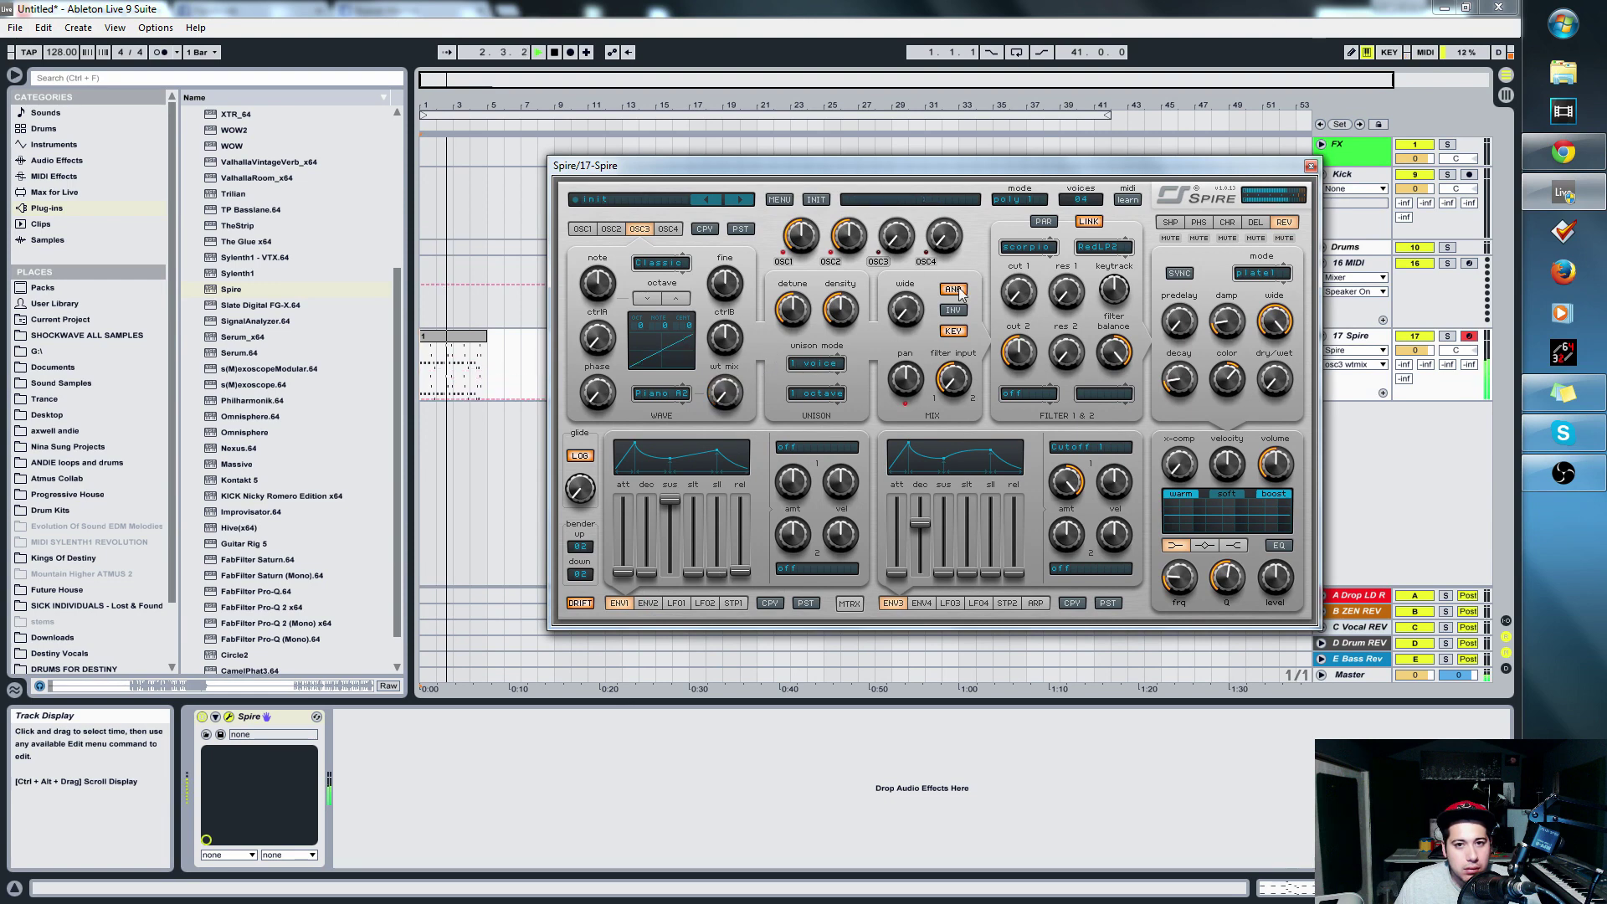
pyautogui.moveTo(895, 237); pyautogui.dragTo(927, 175)
pyautogui.moveTo(725, 391); pyautogui.dragTo(727, 410)
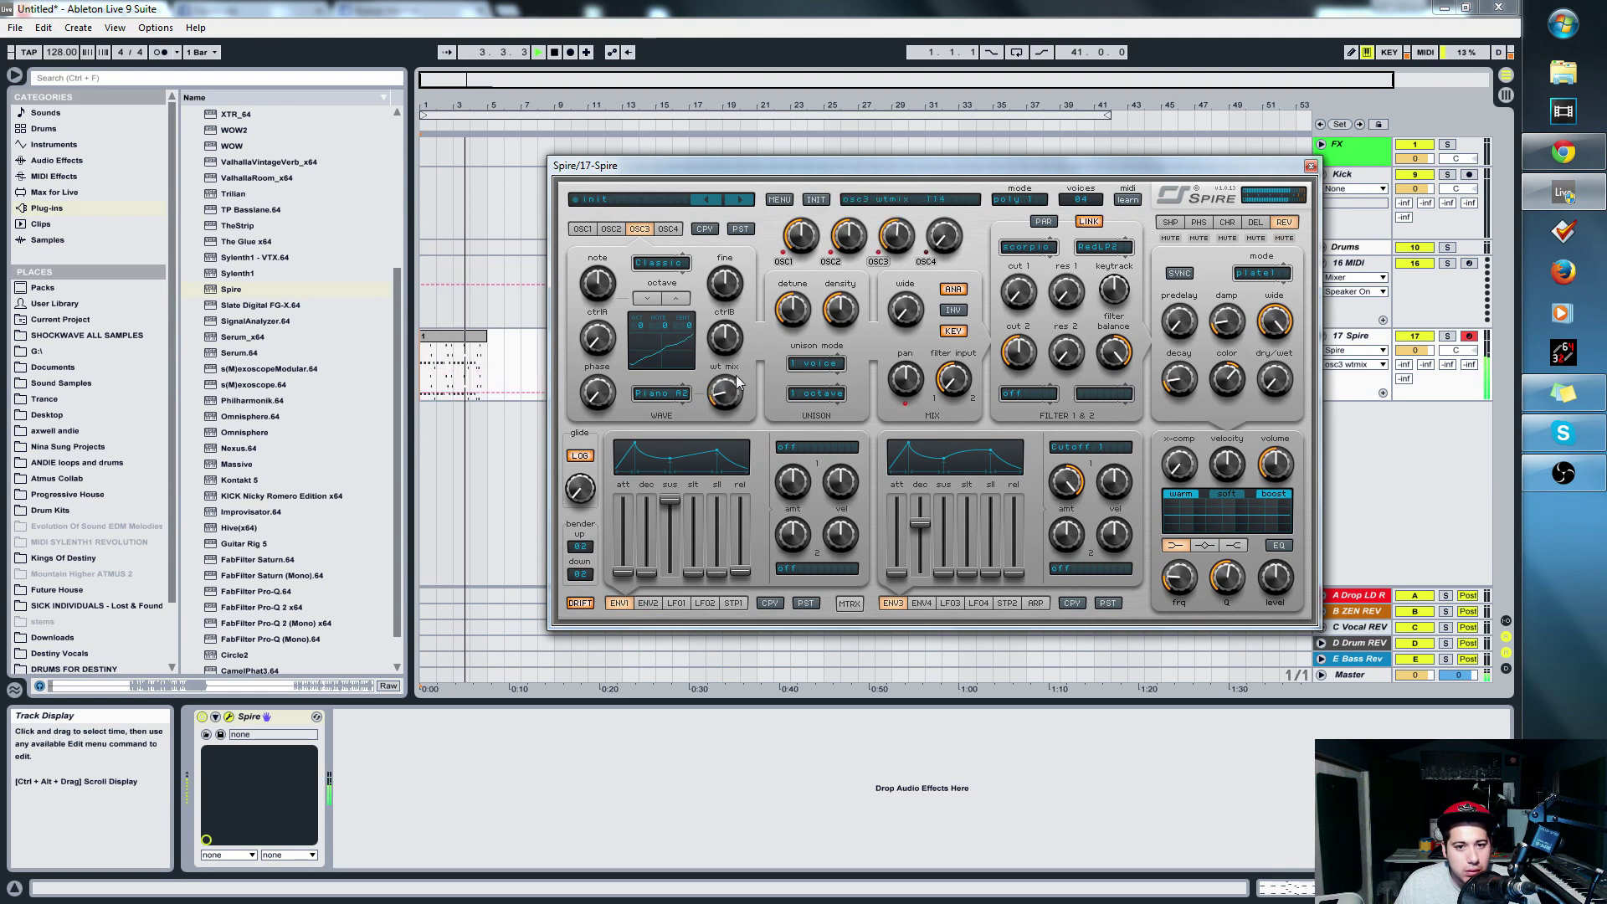
pyautogui.click(889, 243)
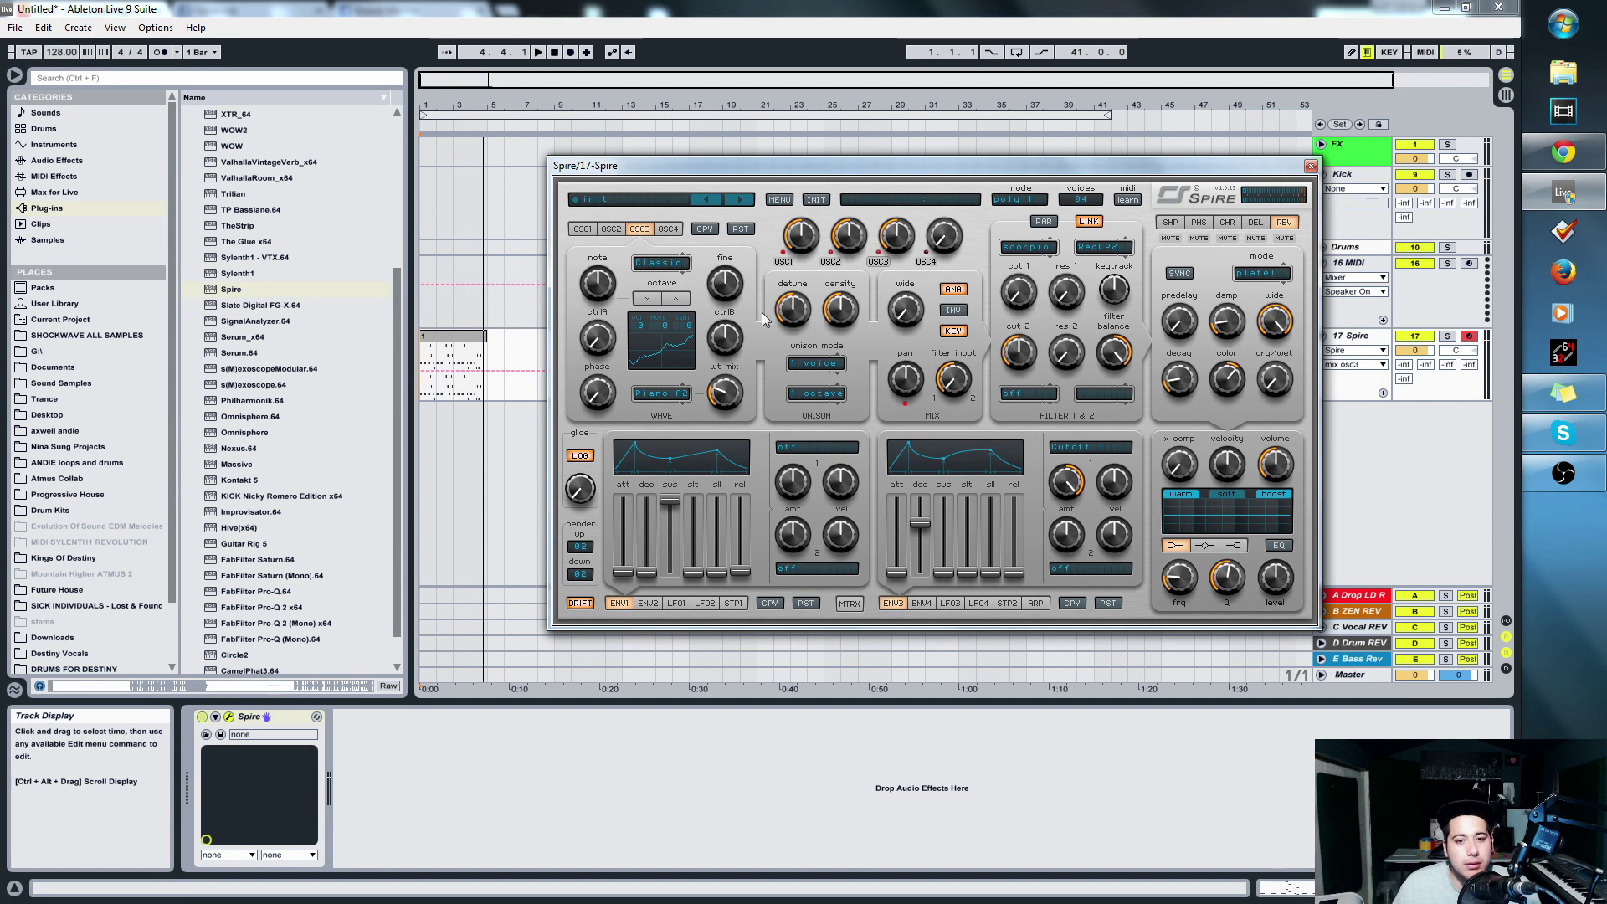
# - Replay the clip, try oscillator 3's CtrlA at about 760, and adjust its CtrlB and unison settings
pyautogui.press('space')
pyautogui.moveTo(599, 339); pyautogui.dragTo(643, 258)
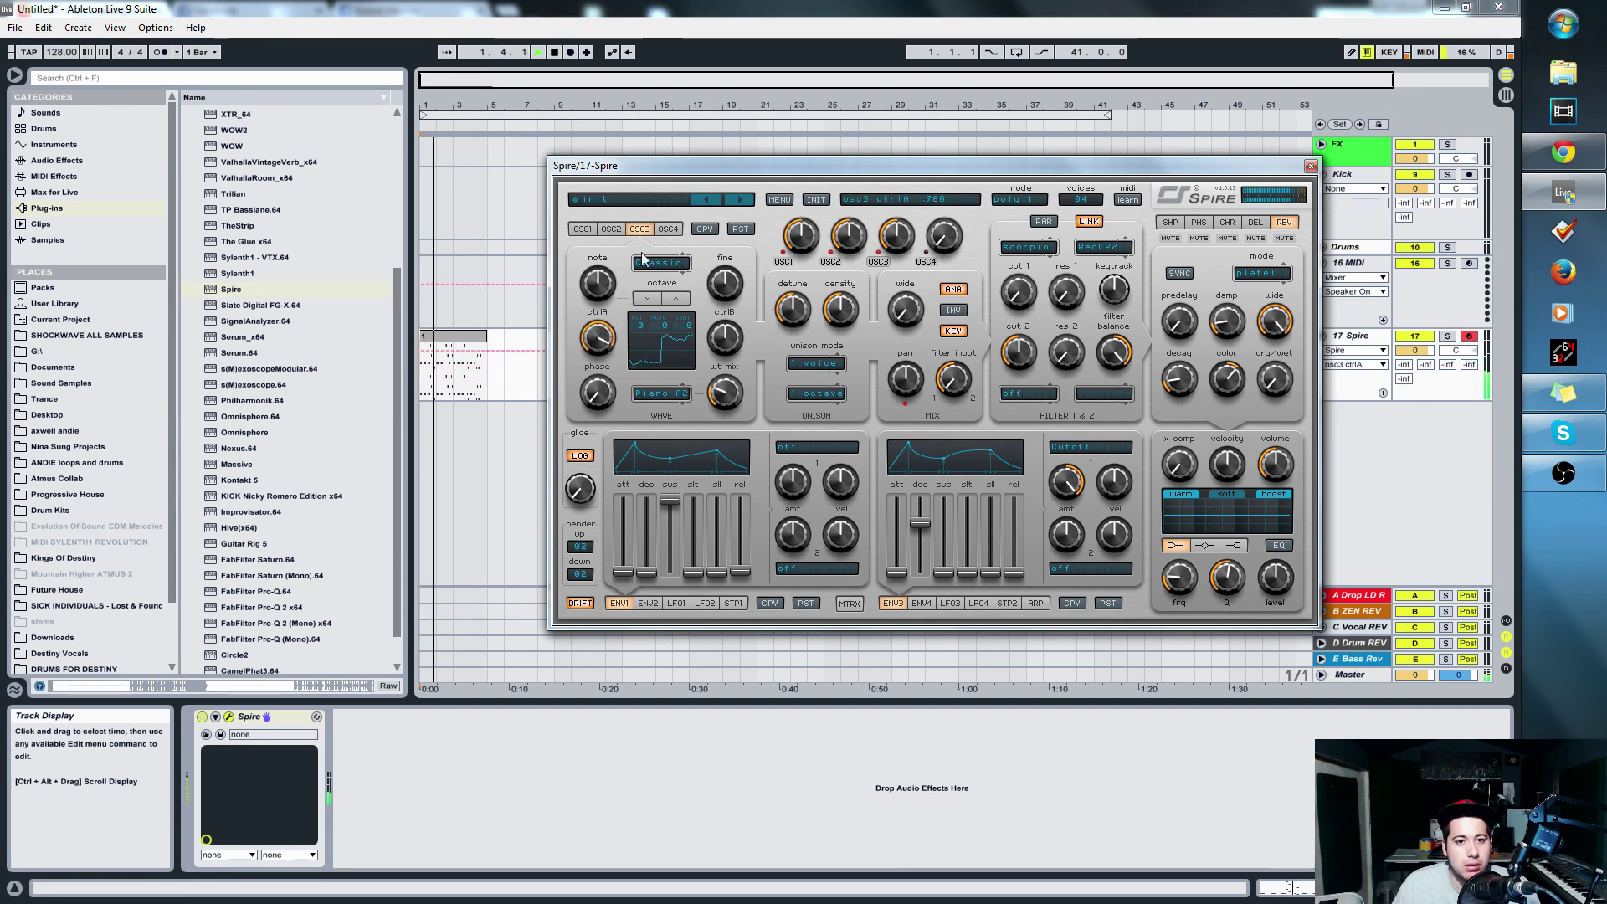
pyautogui.moveTo(725, 336); pyautogui.dragTo(731, 355)
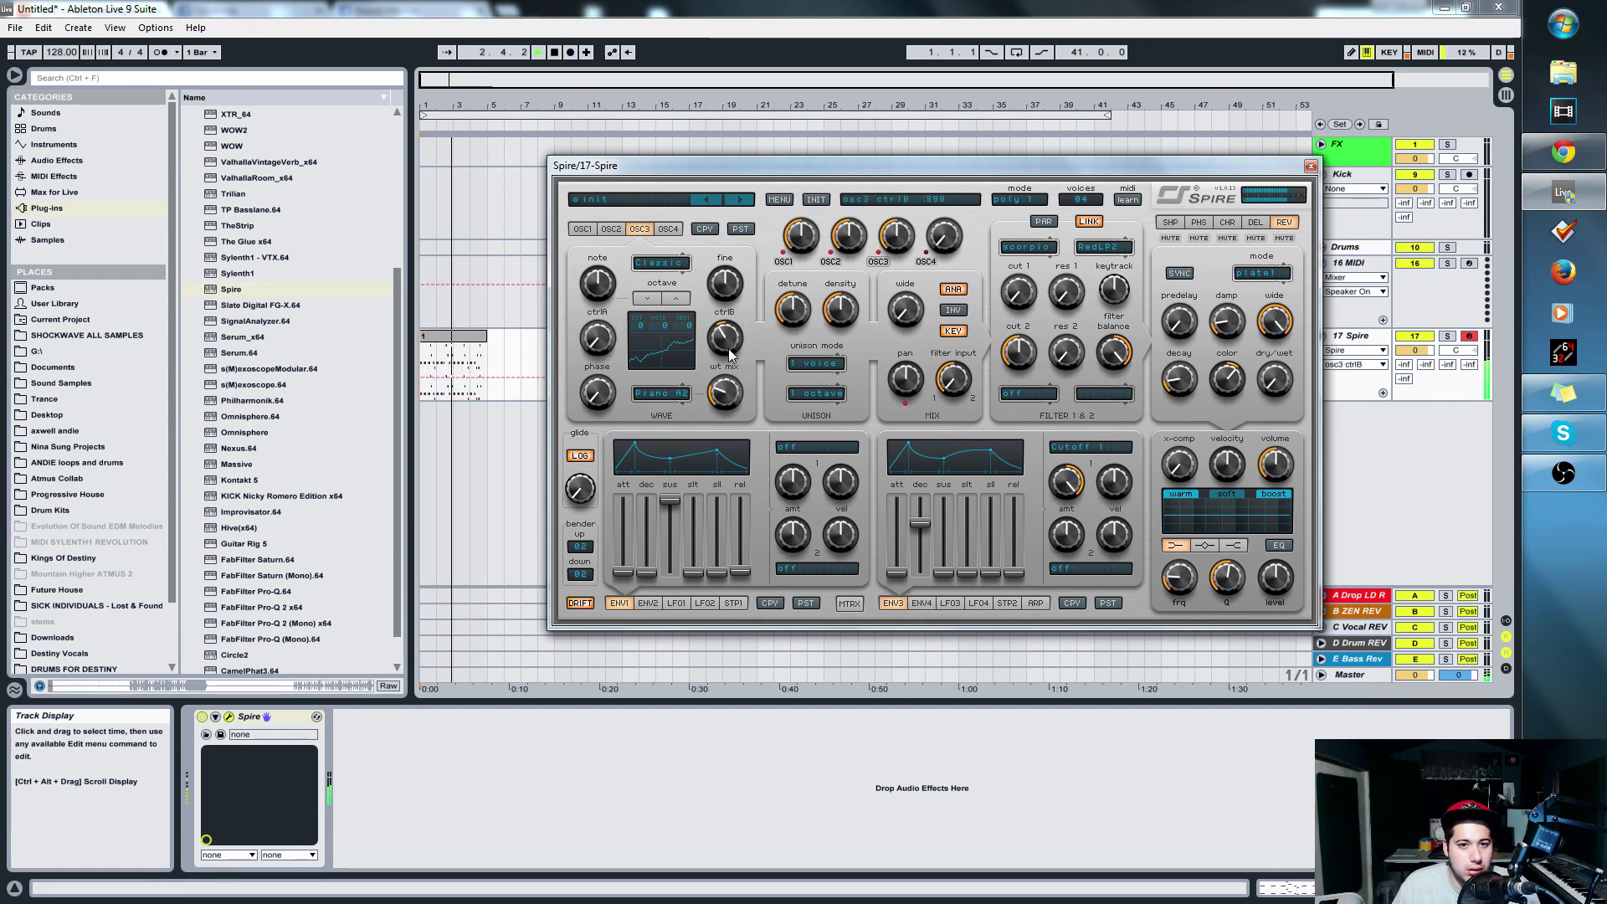
pyautogui.moveTo(840, 311); pyautogui.dragTo(892, 393)
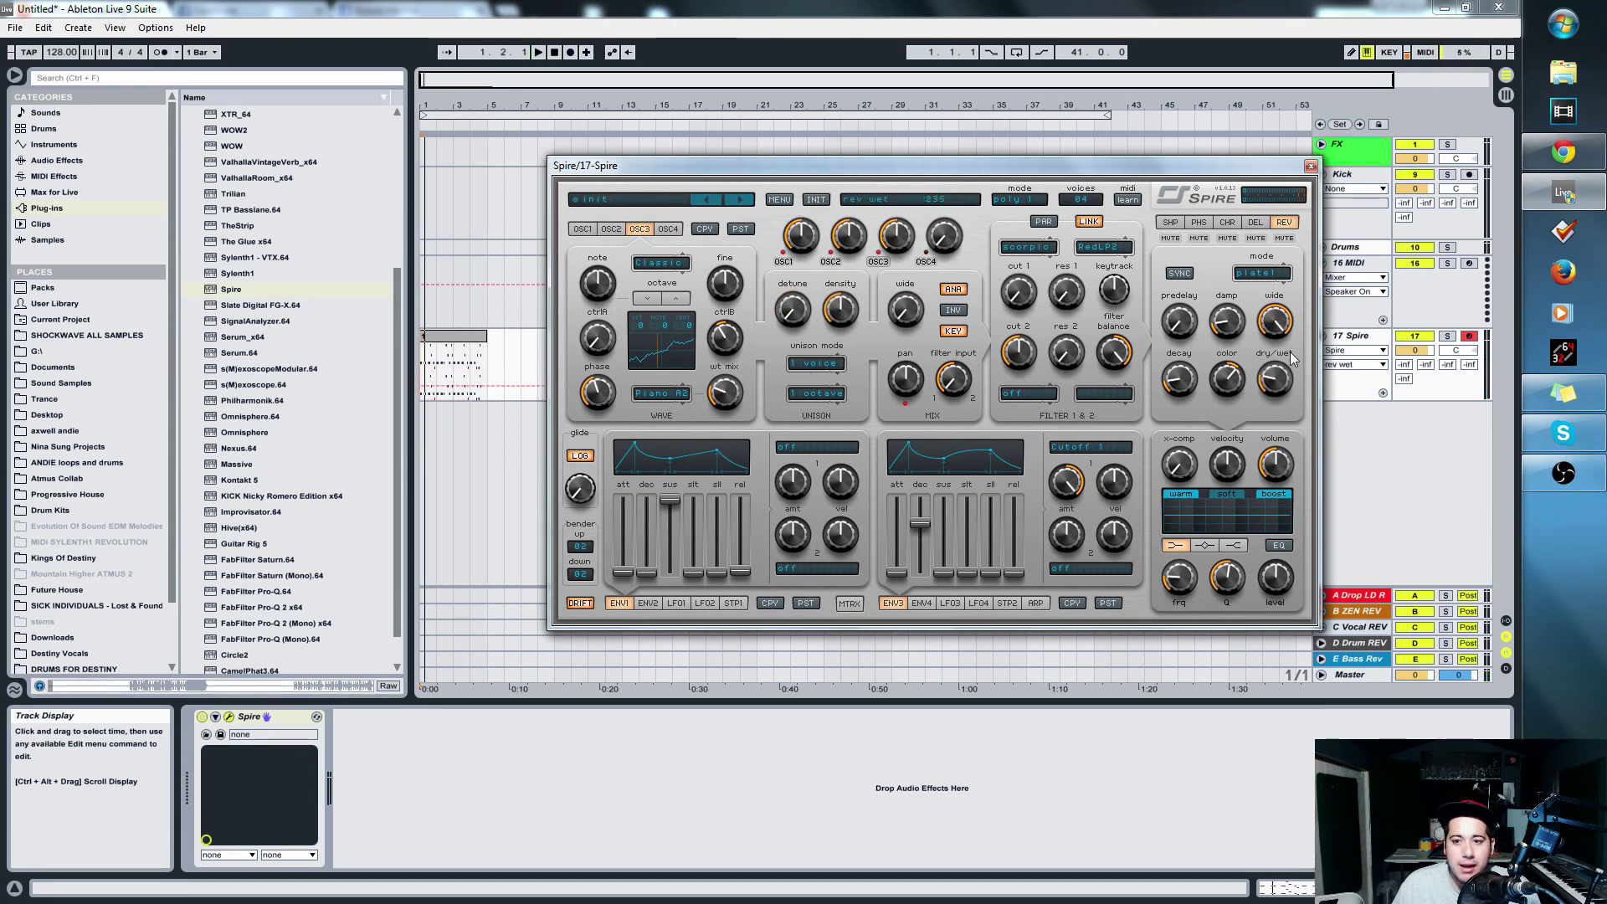
# - Adjust the reverb's decay and dry/wet level, and fine-tune envelope 3's decay
pyautogui.moveTo(1179, 381); pyautogui.dragTo(1184, 382)
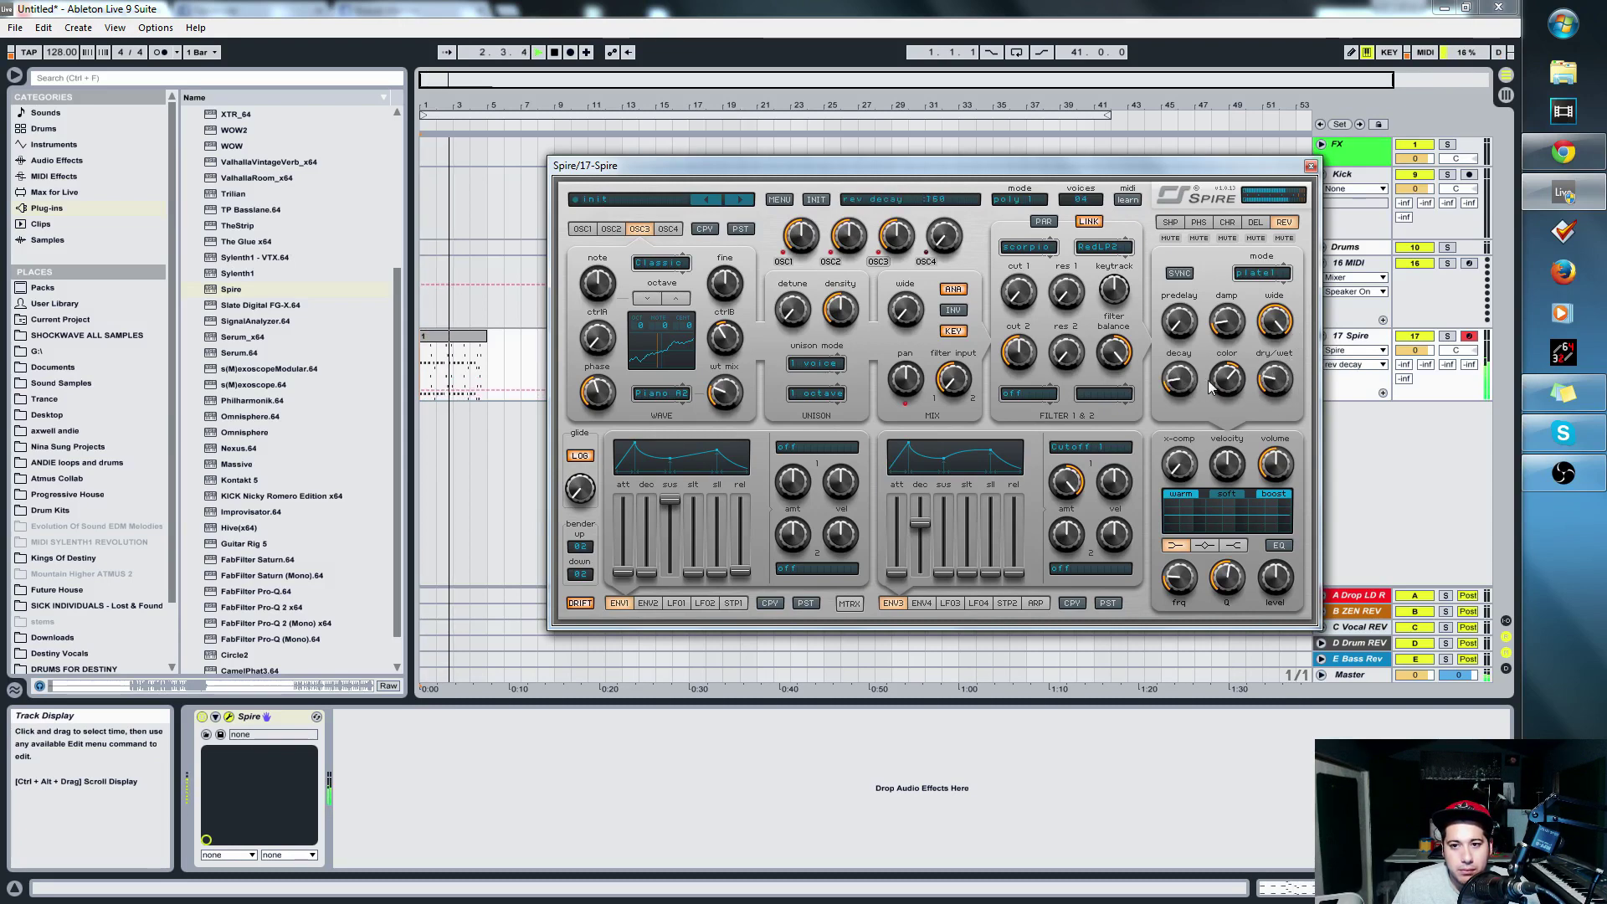
pyautogui.click(1277, 377)
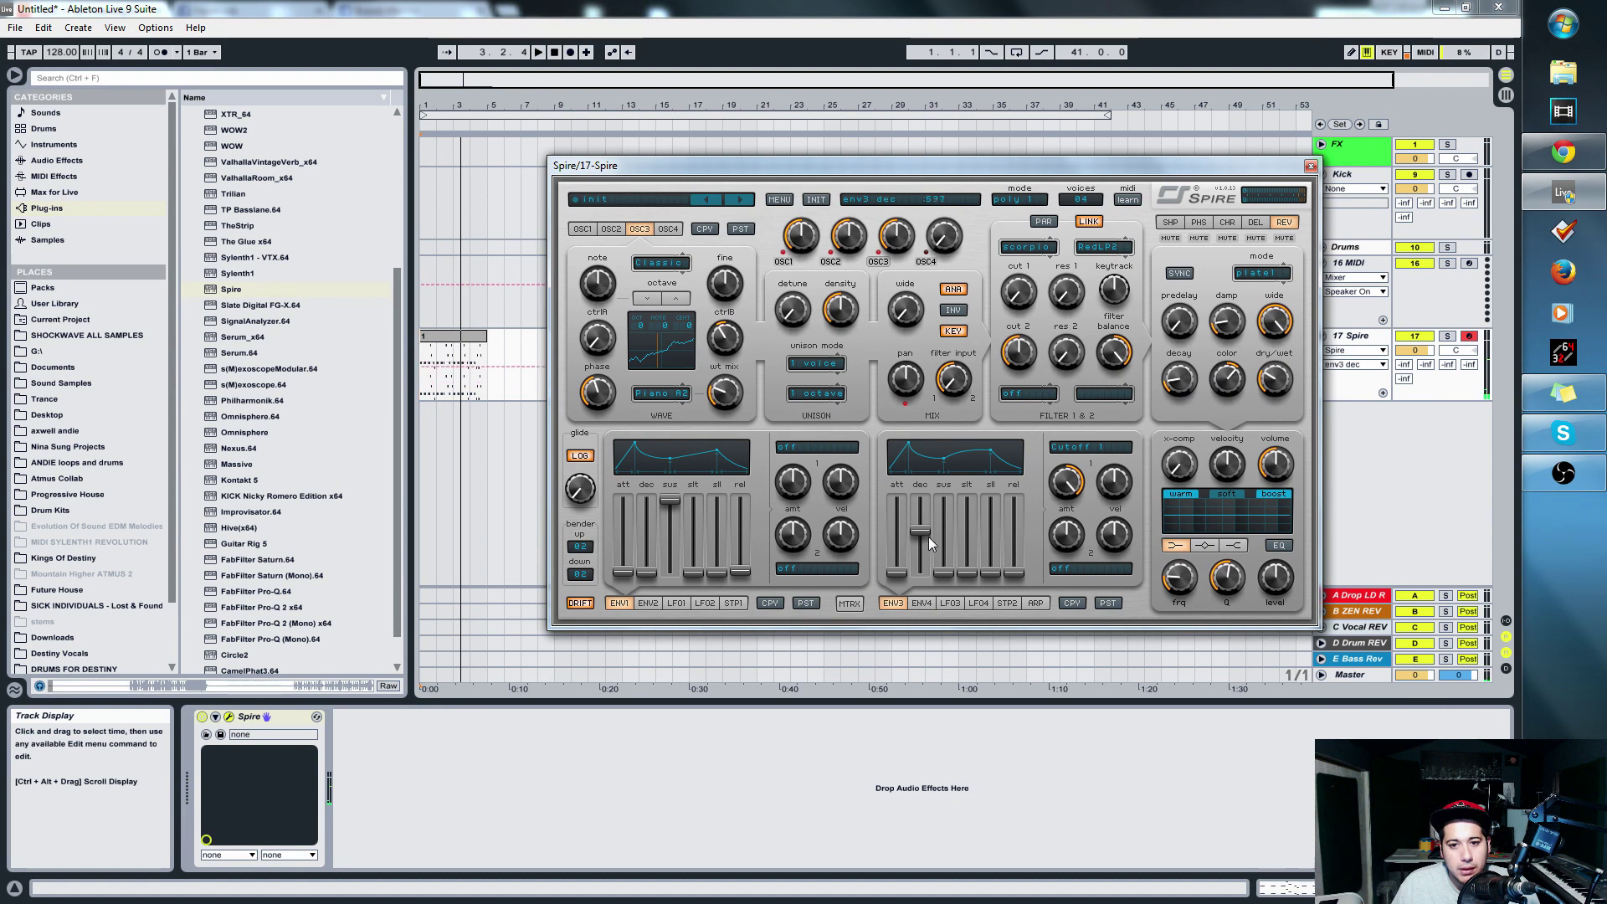
pyautogui.moveTo(932, 543); pyautogui.dragTo(941, 529)
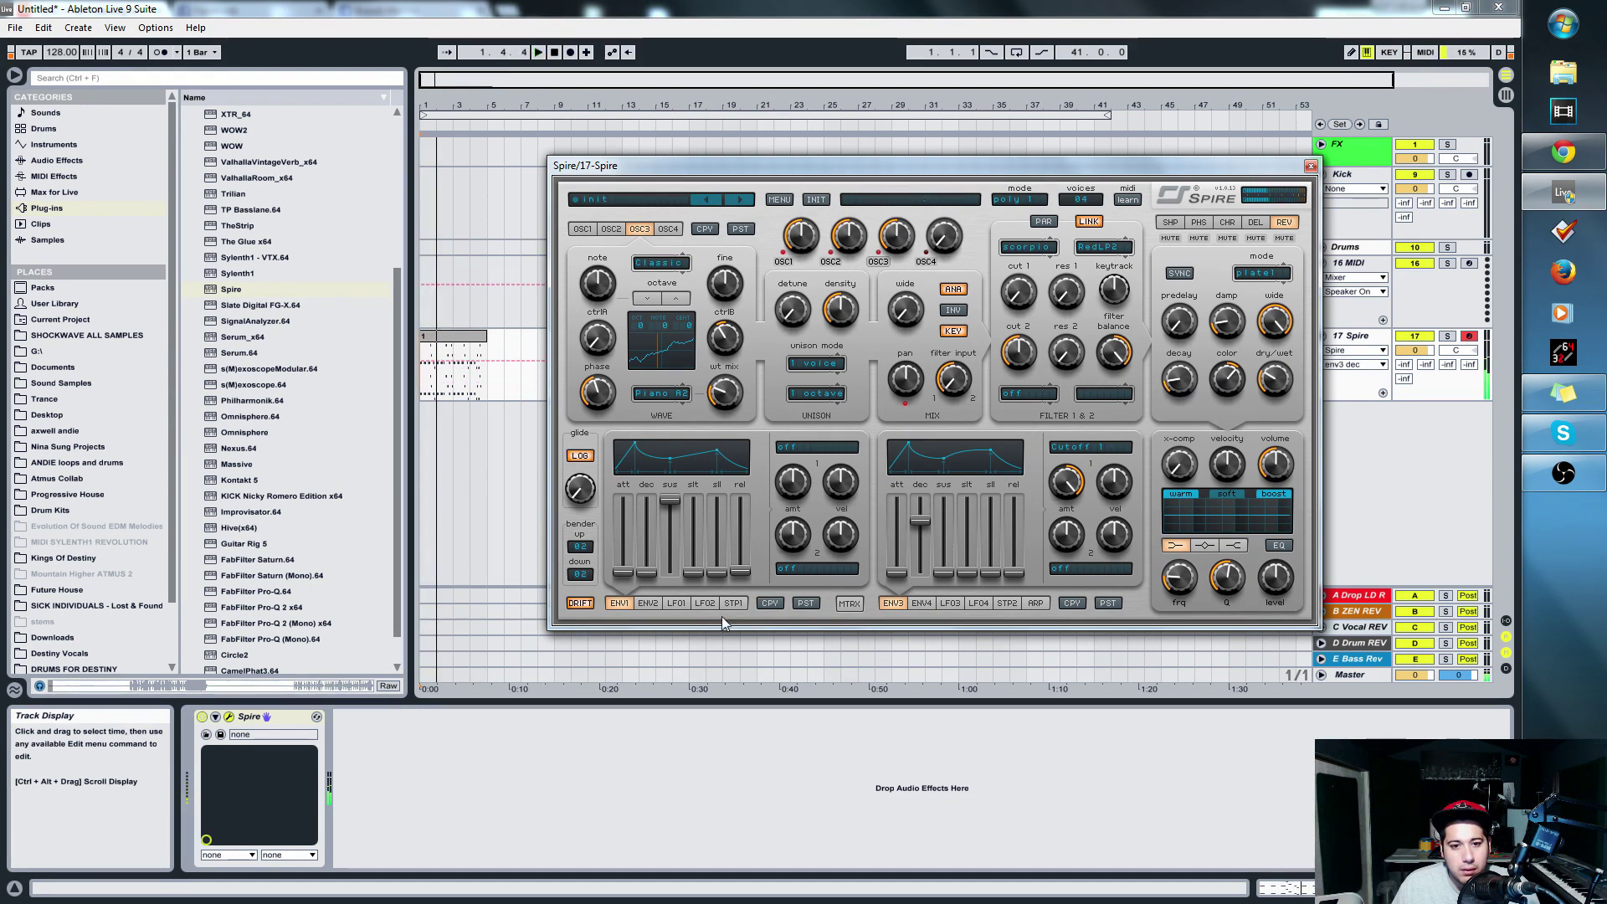
# - Assign envelope 2's first modulation target to oscillator 1's pitch
pyautogui.click(676, 603)
pyautogui.click(649, 603)
pyautogui.click(816, 447)
pyautogui.moveTo(824, 487)
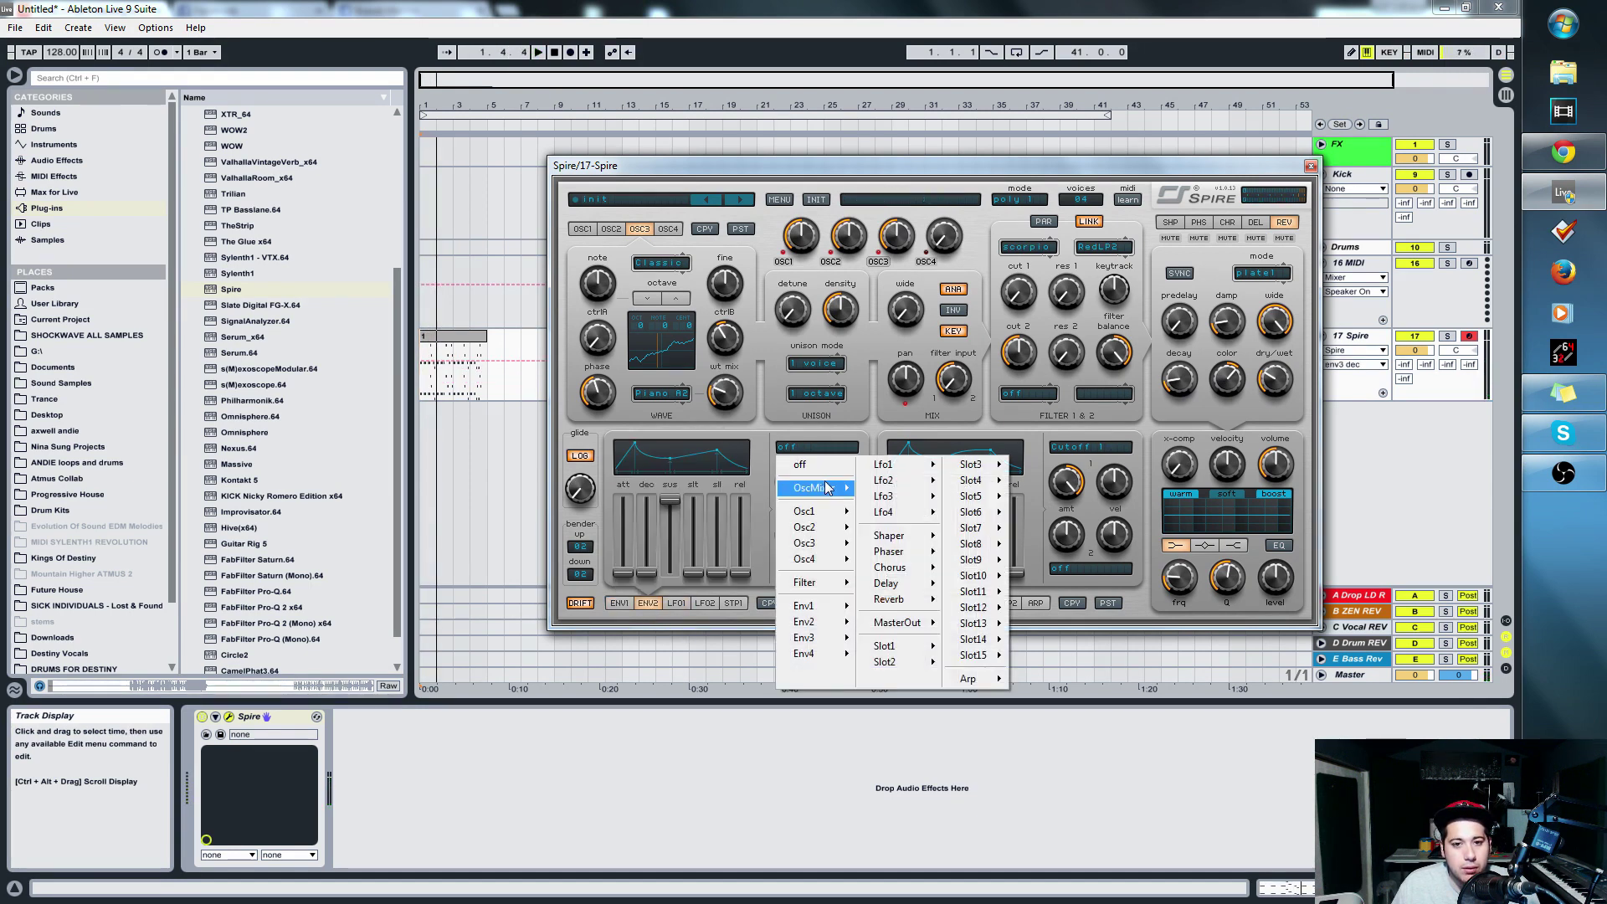
pyautogui.click(878, 514)
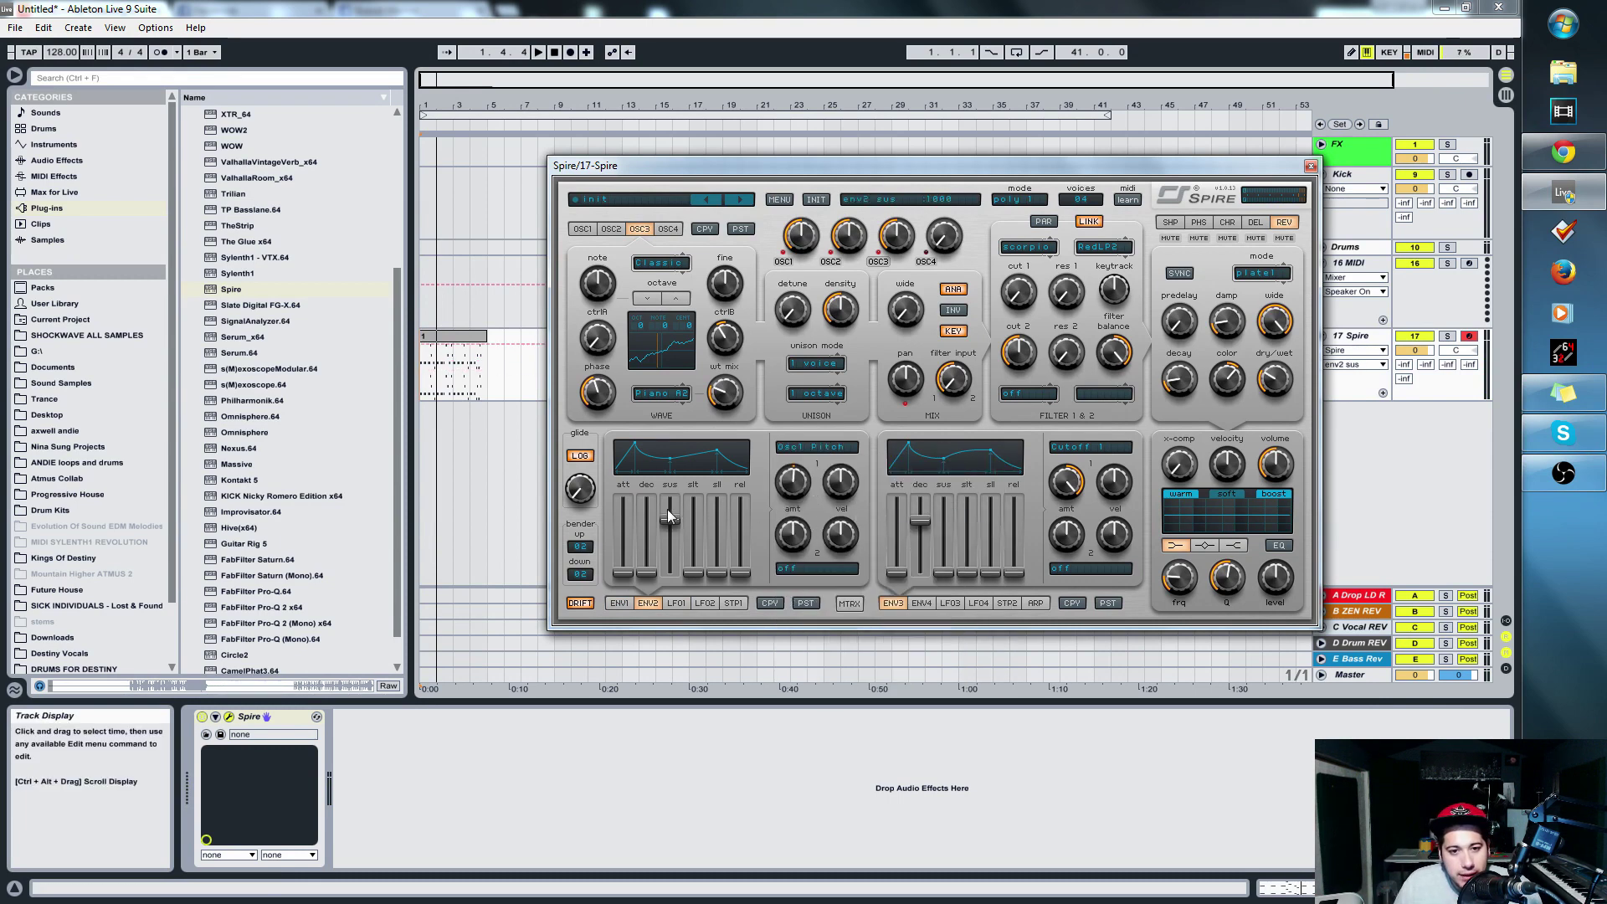
# - Drop envelope 2's sustain to minimum, give it a very short decay, and raise the oscillator 1 pitch modulation amount during playback
pyautogui.moveTo(668, 503); pyautogui.dragTo(710, 558)
pyautogui.press('space')
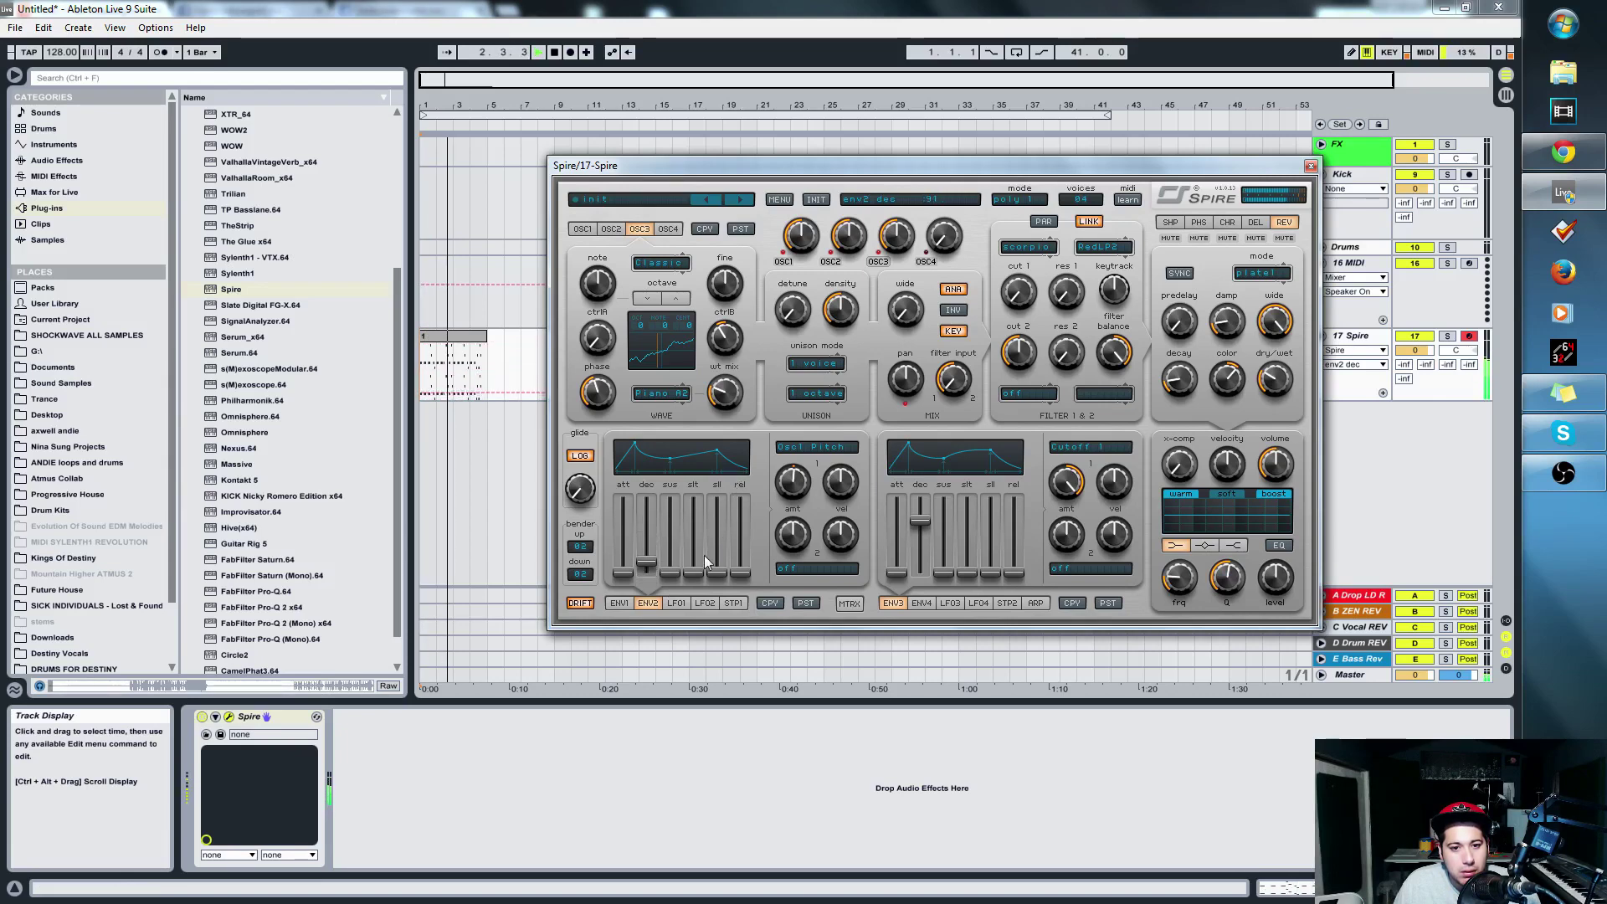
pyautogui.moveTo(792, 483); pyautogui.dragTo(793, 473)
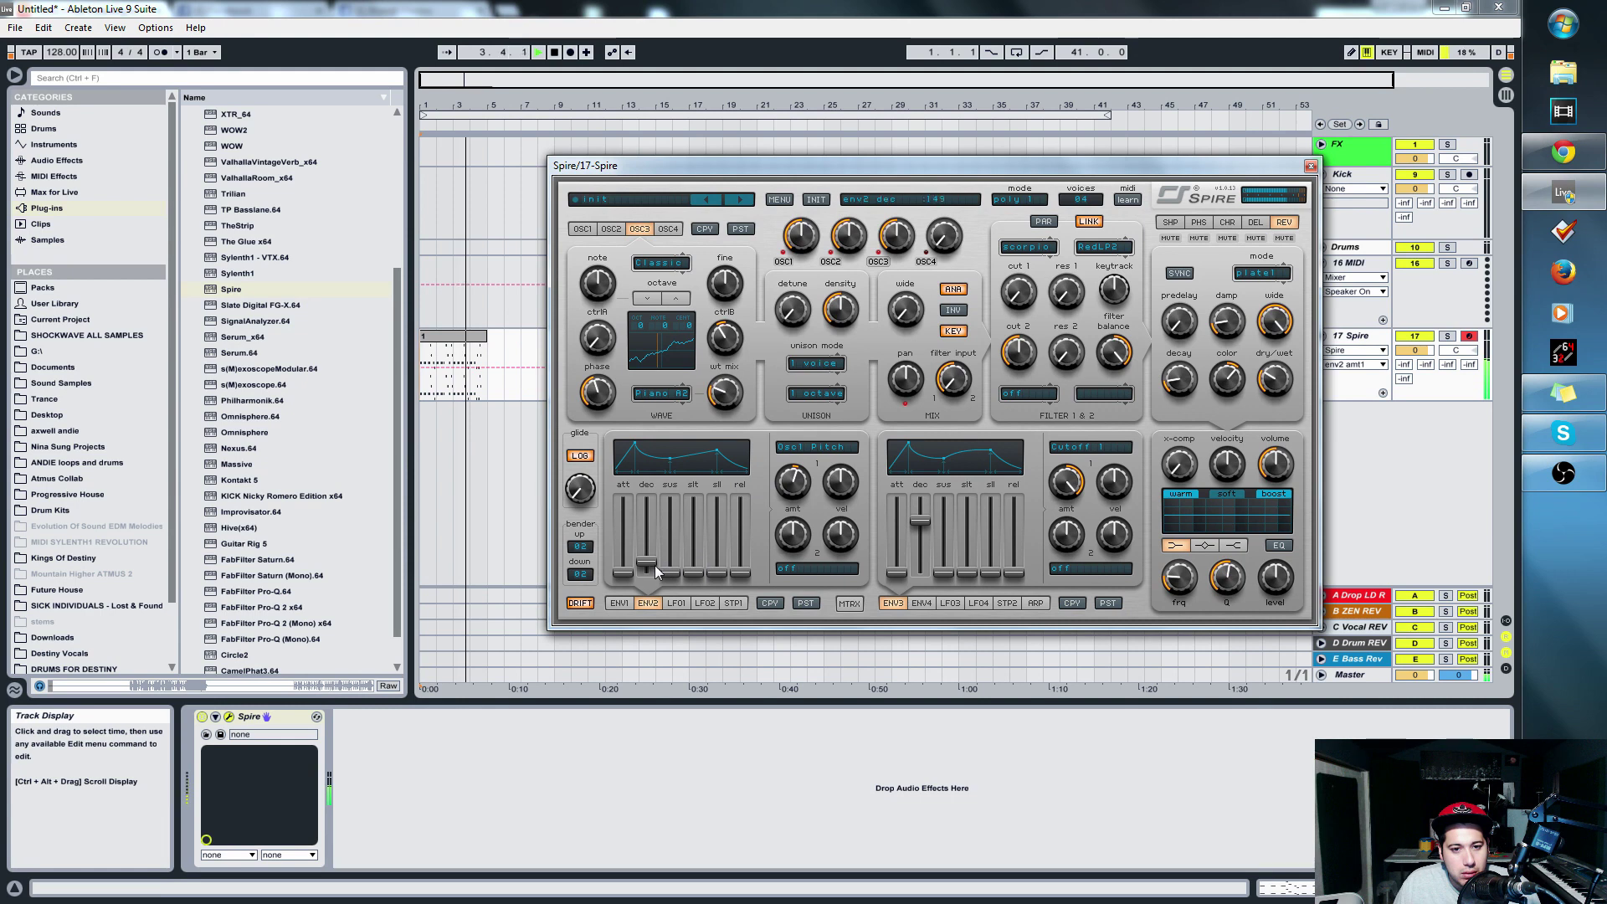
pyautogui.moveTo(638, 564); pyautogui.dragTo(638, 572)
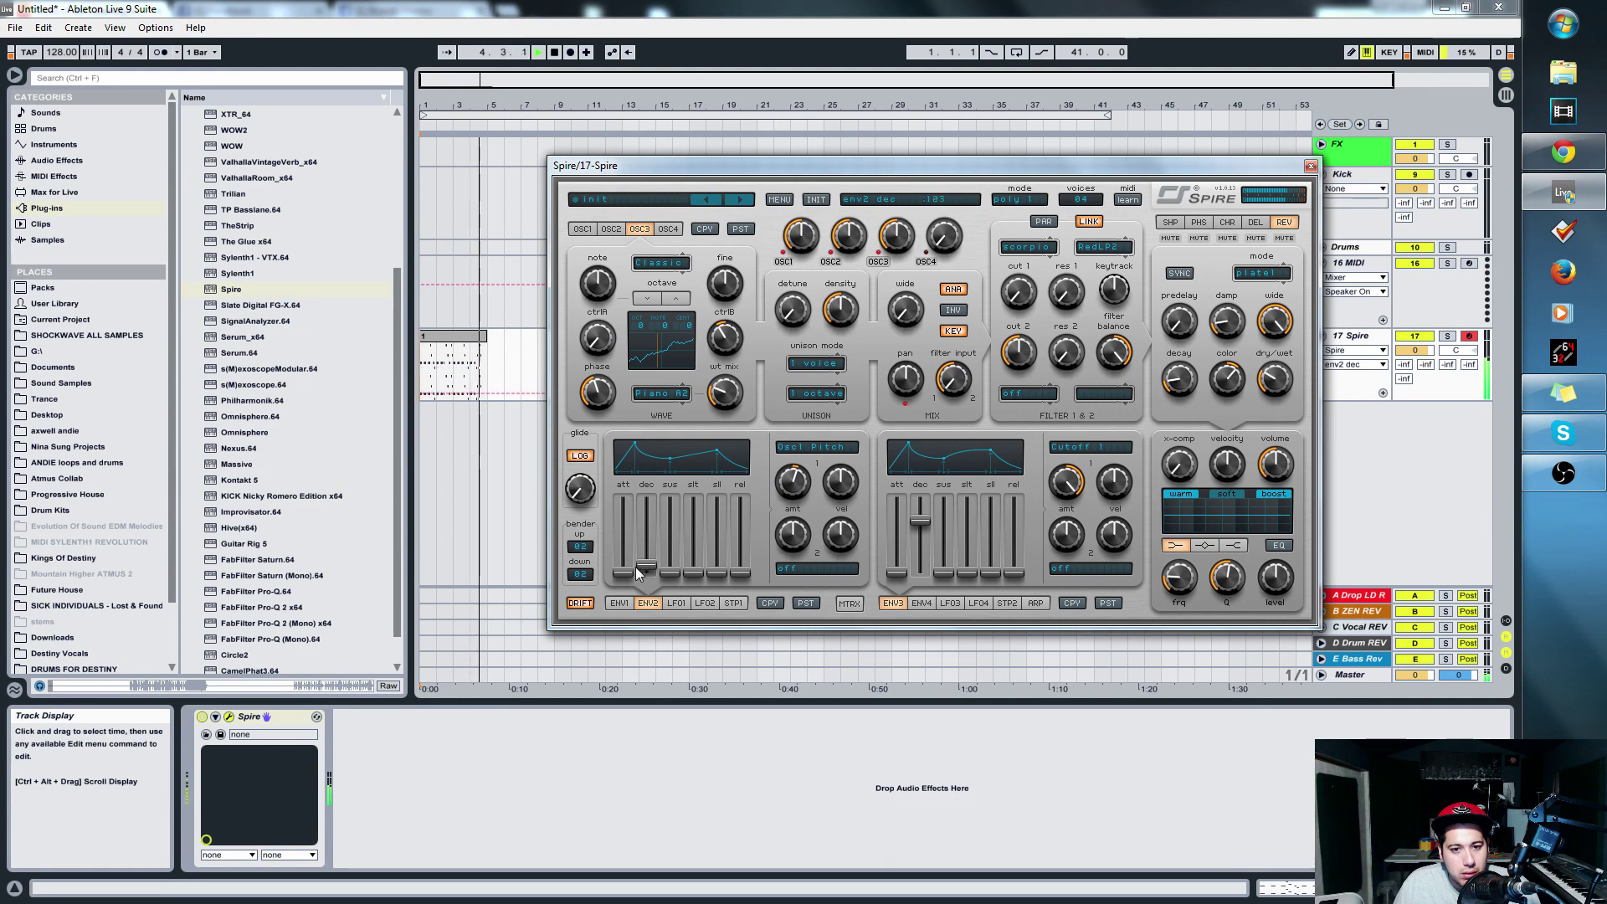
# - Assign envelope 2's second modulation target to Osc2 Pitch and adjust its modulation amount
pyautogui.click(794, 538)
pyautogui.moveTo(798, 542); pyautogui.dragTo(795, 561)
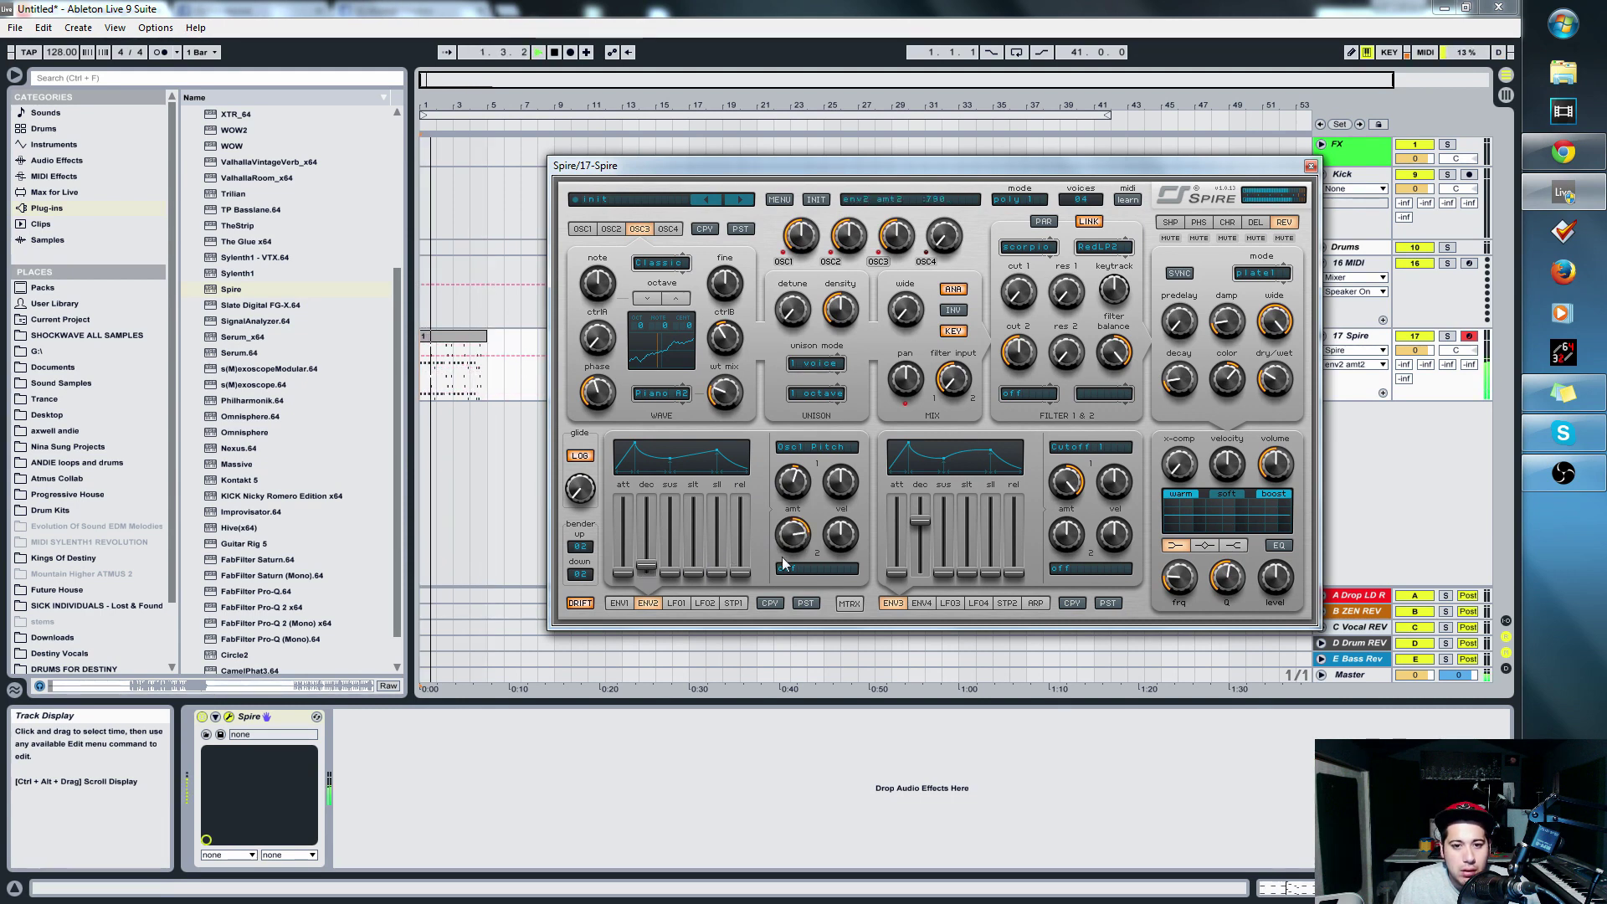
pyautogui.click(780, 570)
pyautogui.moveTo(839, 658)
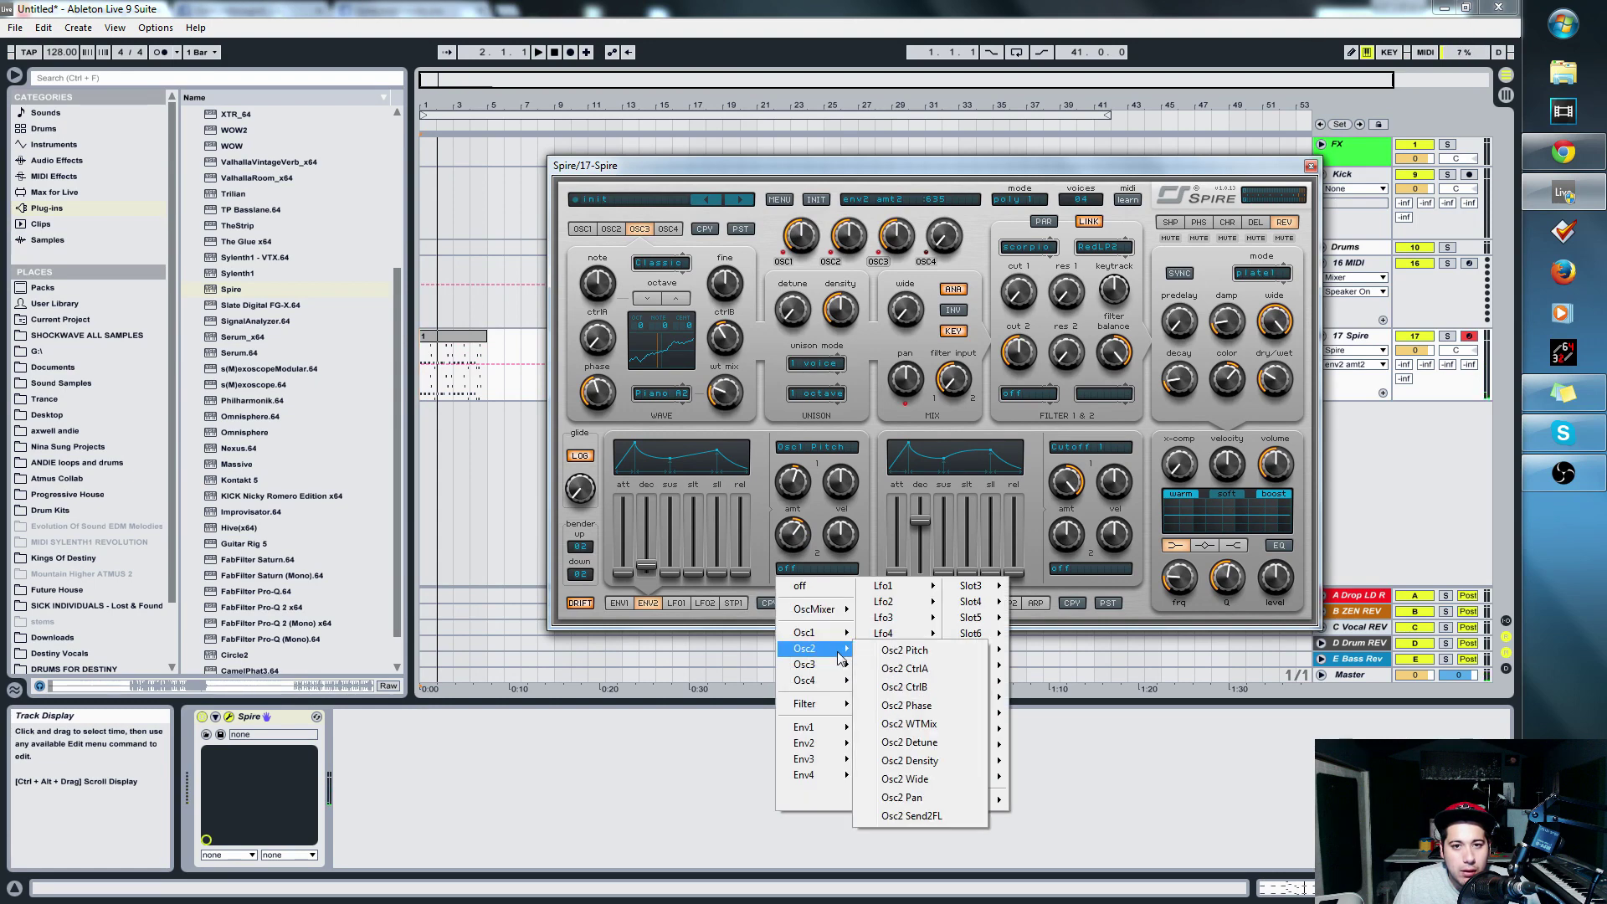
pyautogui.click(896, 651)
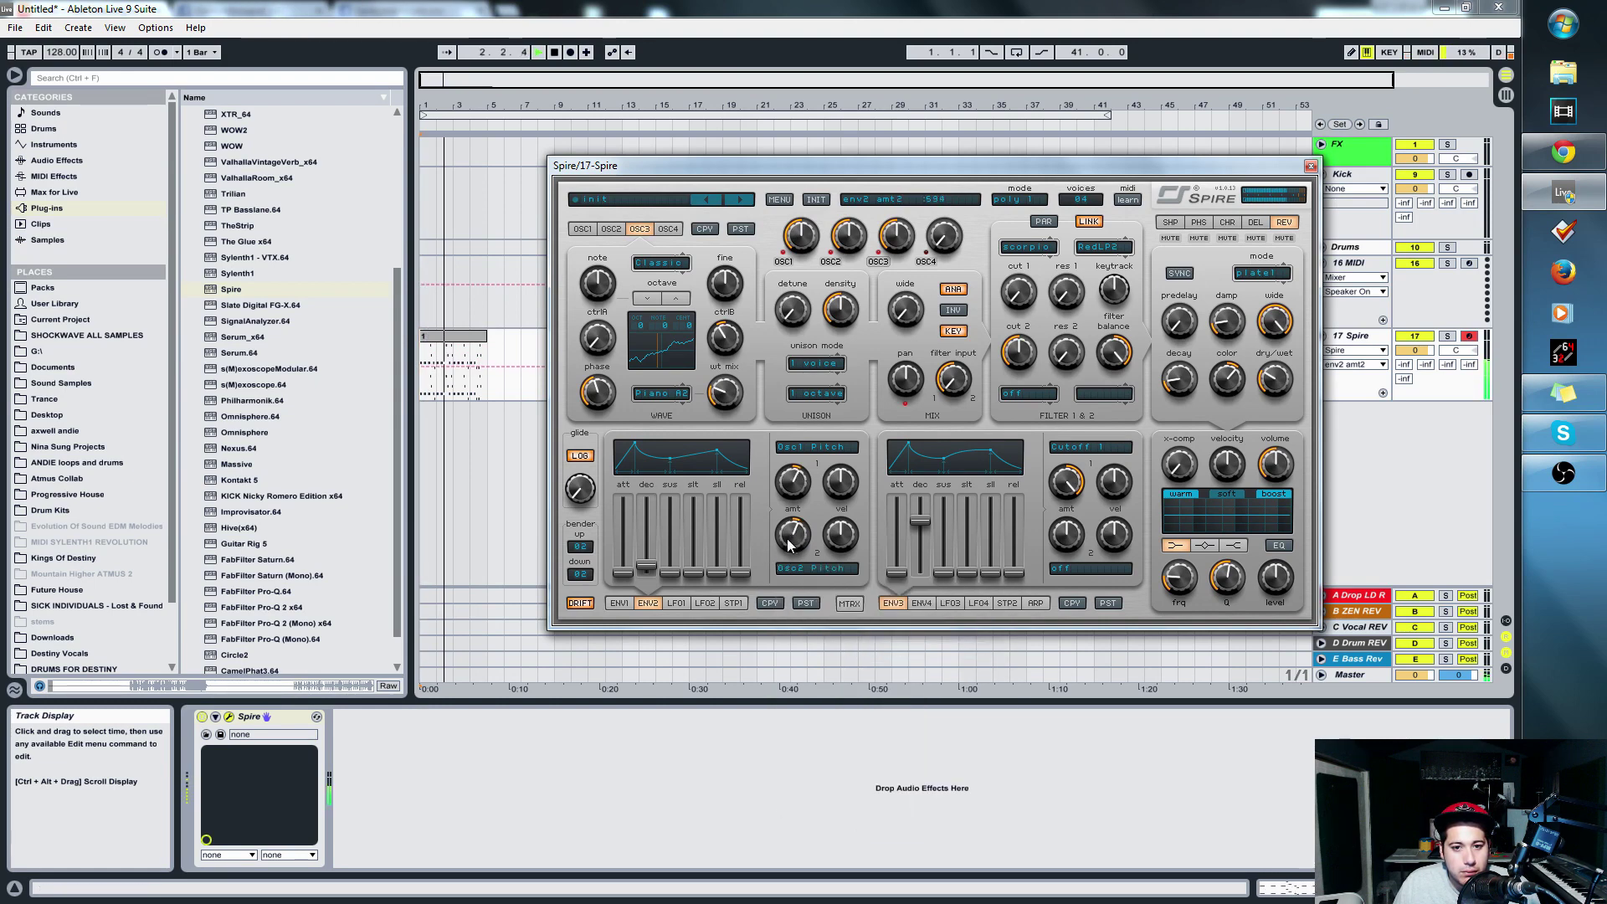
# - Fine-tune envelope 2's decay and both pitch modulation amounts, and lower the Spire track's volume to -6.1
pyautogui.moveTo(647, 568); pyautogui.dragTo(654, 568)
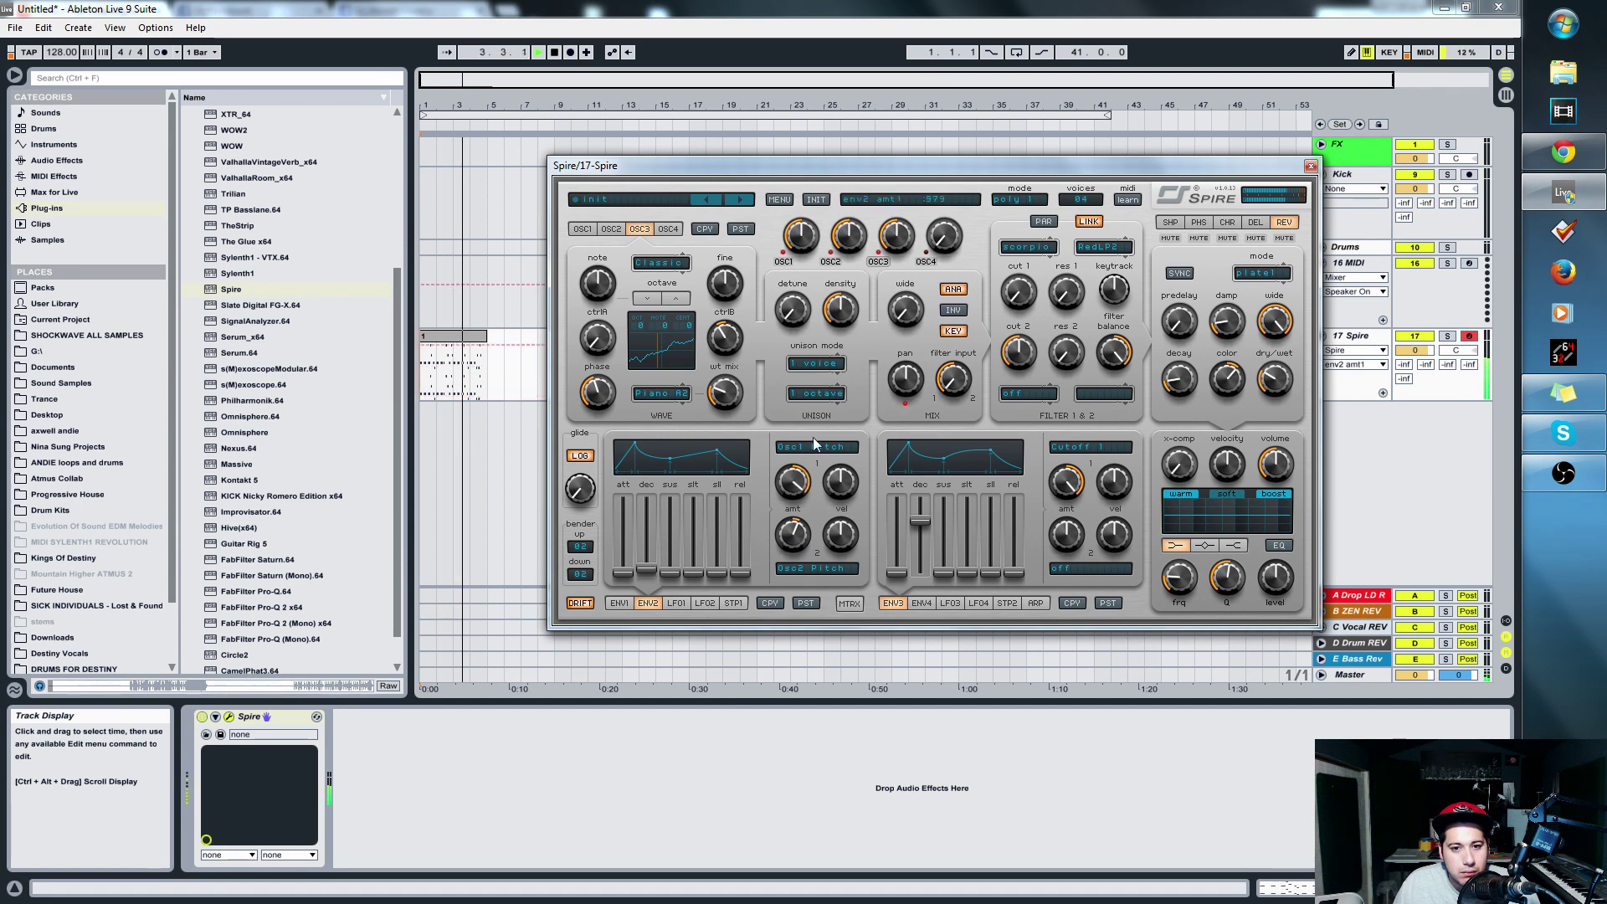
pyautogui.moveTo(794, 536)
pyautogui.mouseDown()
pyautogui.moveTo(821, 468)
pyautogui.moveTo(784, 514)
pyautogui.mouseUp()
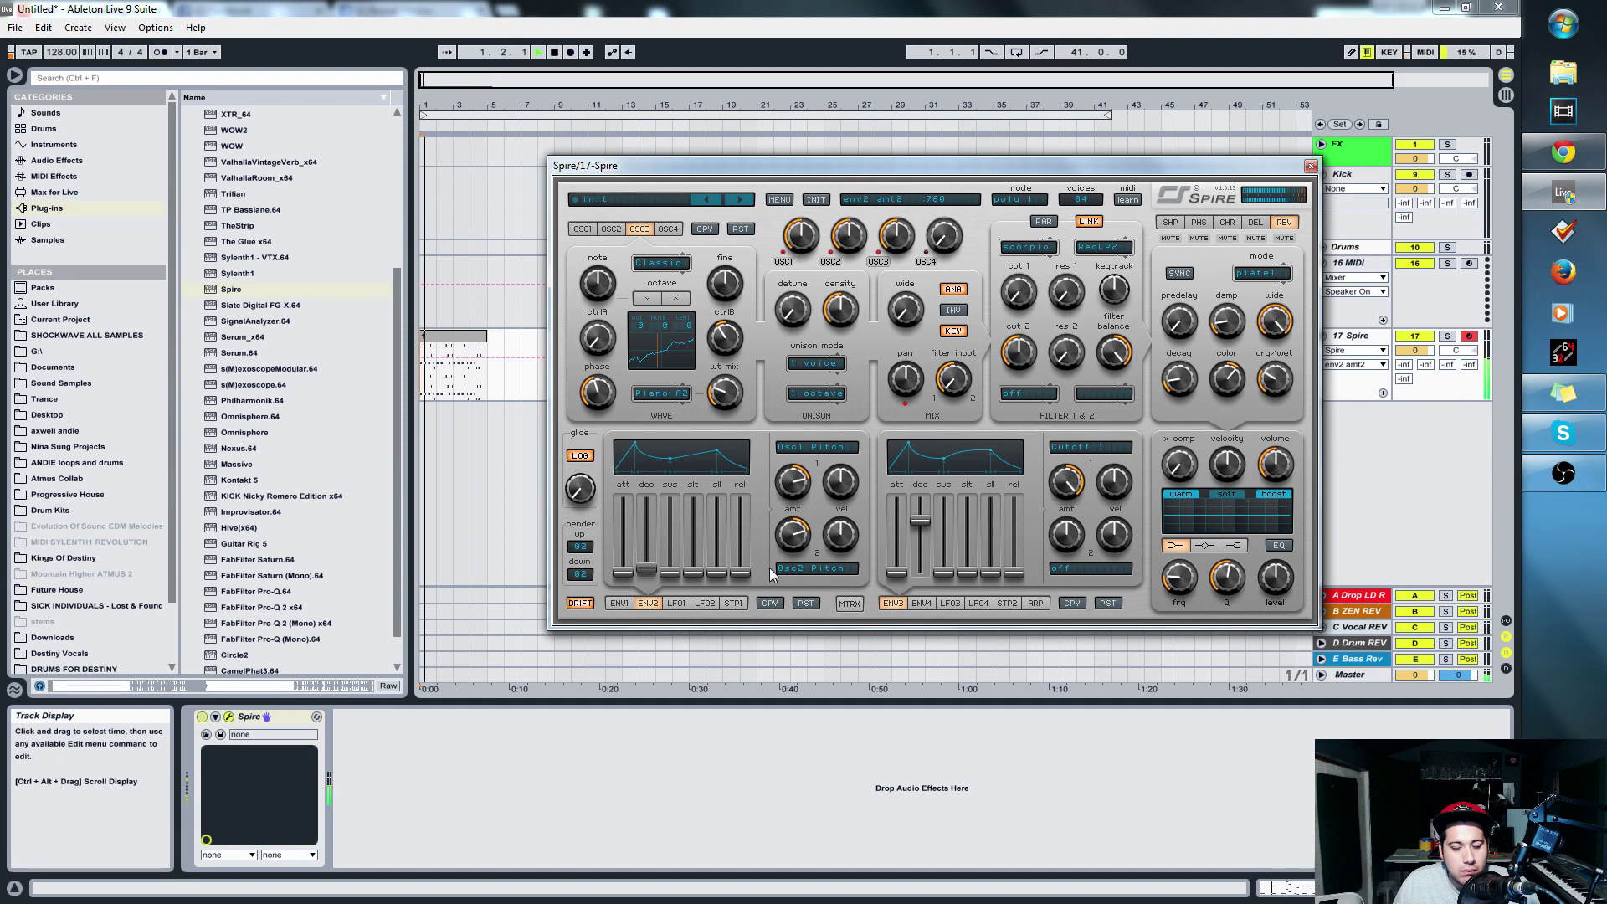
pyautogui.click(795, 496)
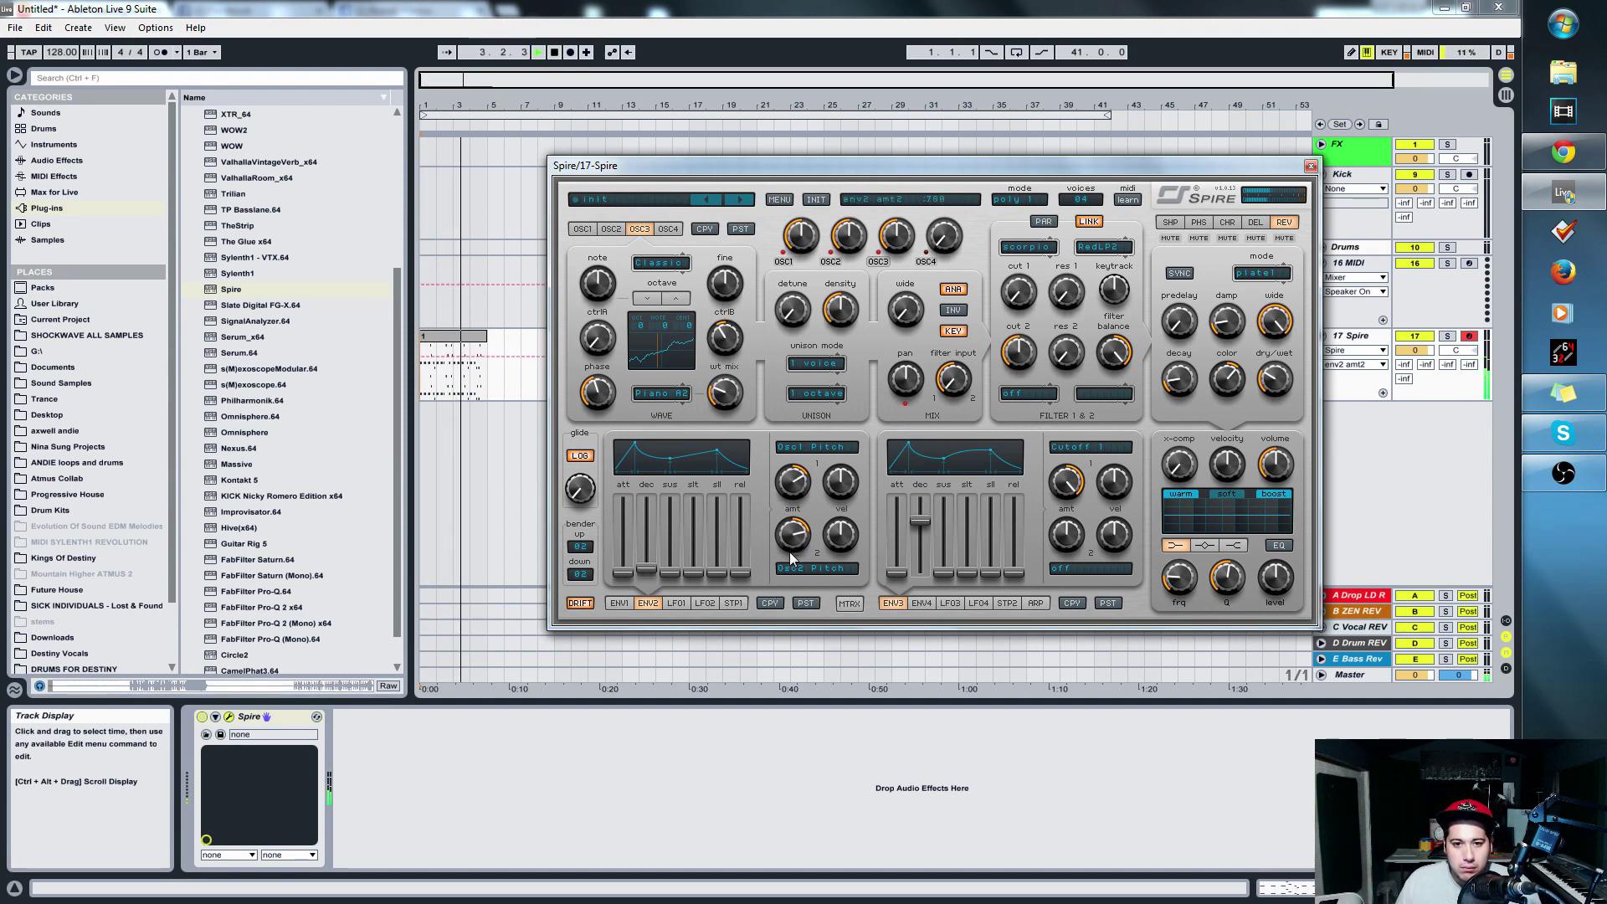
pyautogui.click(811, 492)
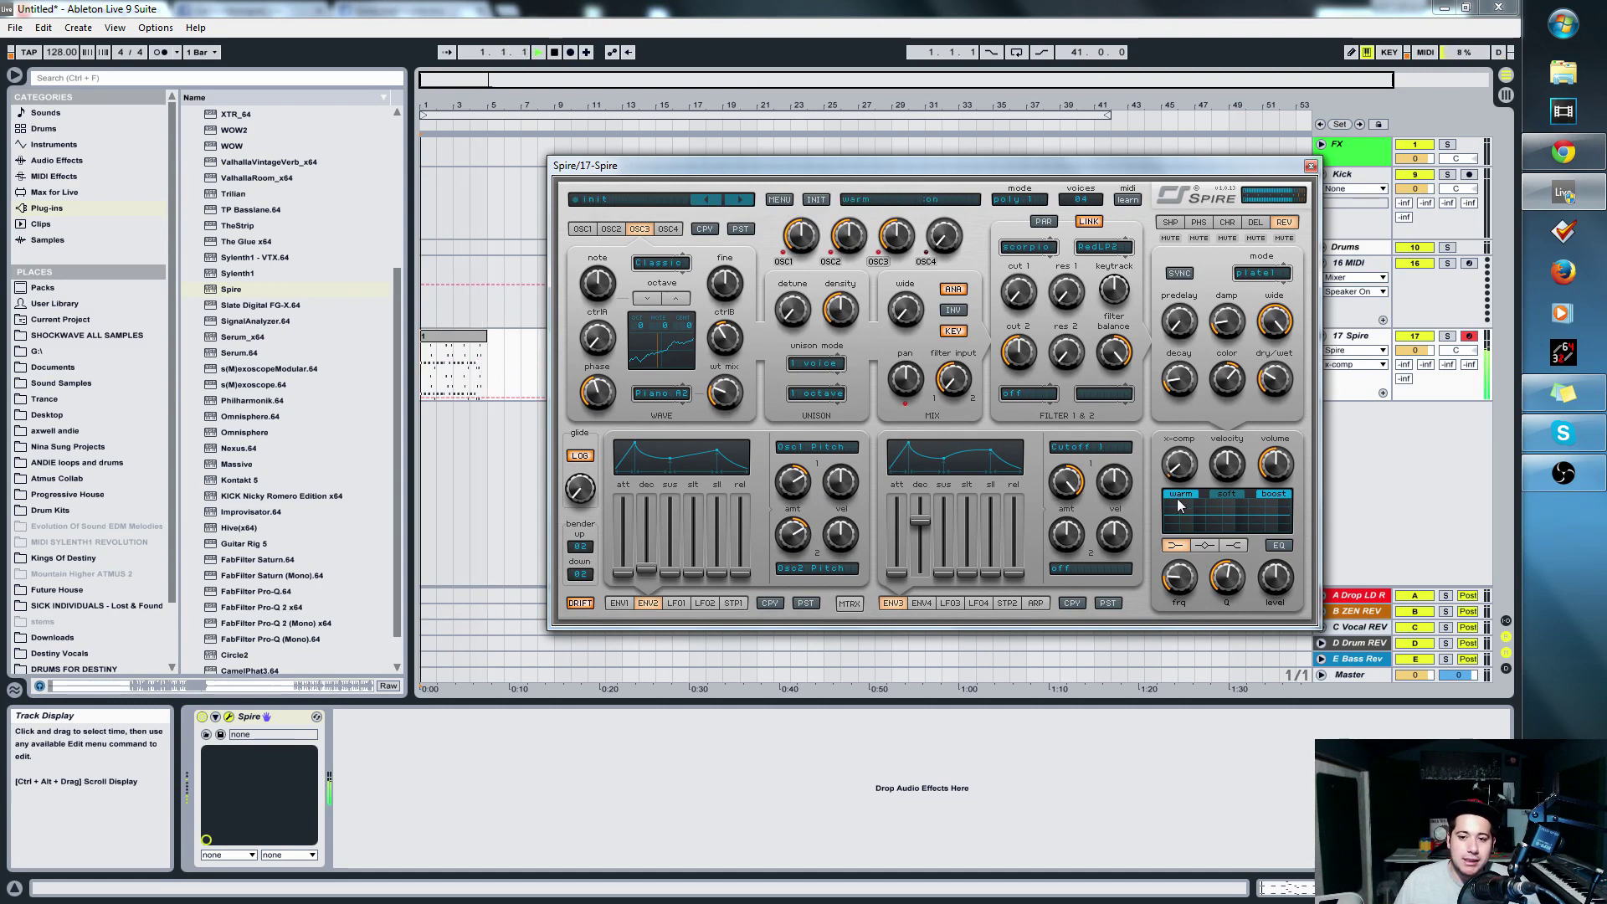
pyautogui.moveTo(1414, 352); pyautogui.dragTo(1414, 402)
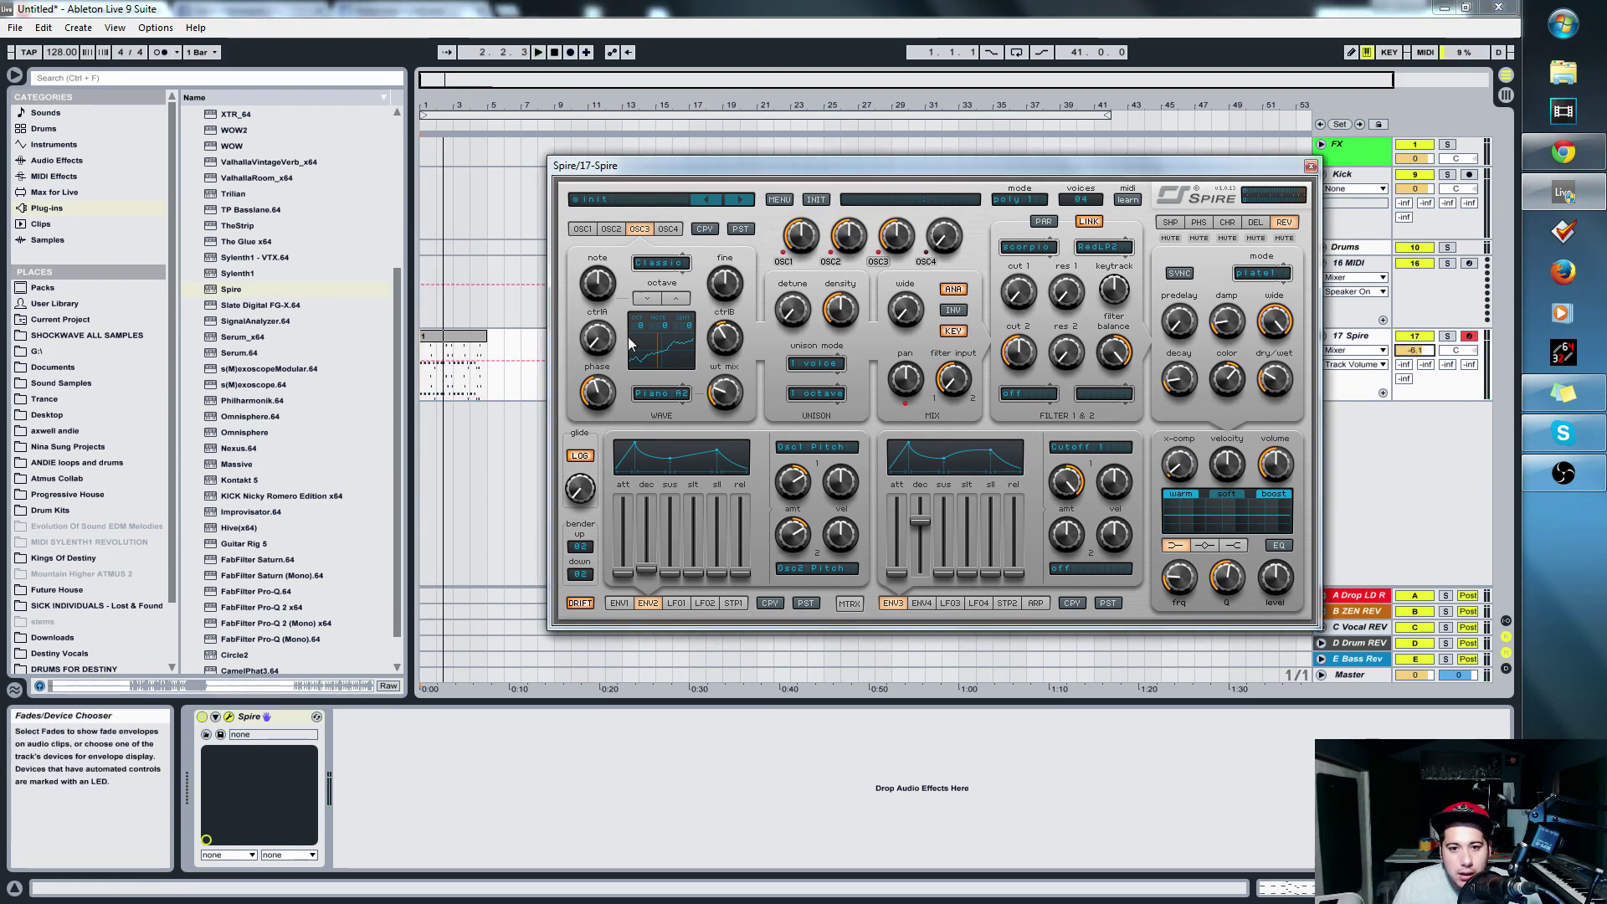
# - Assign LFO 1's first modulation target to oscillator 1's pitch
pyautogui.click(676, 603)
pyautogui.click(807, 446)
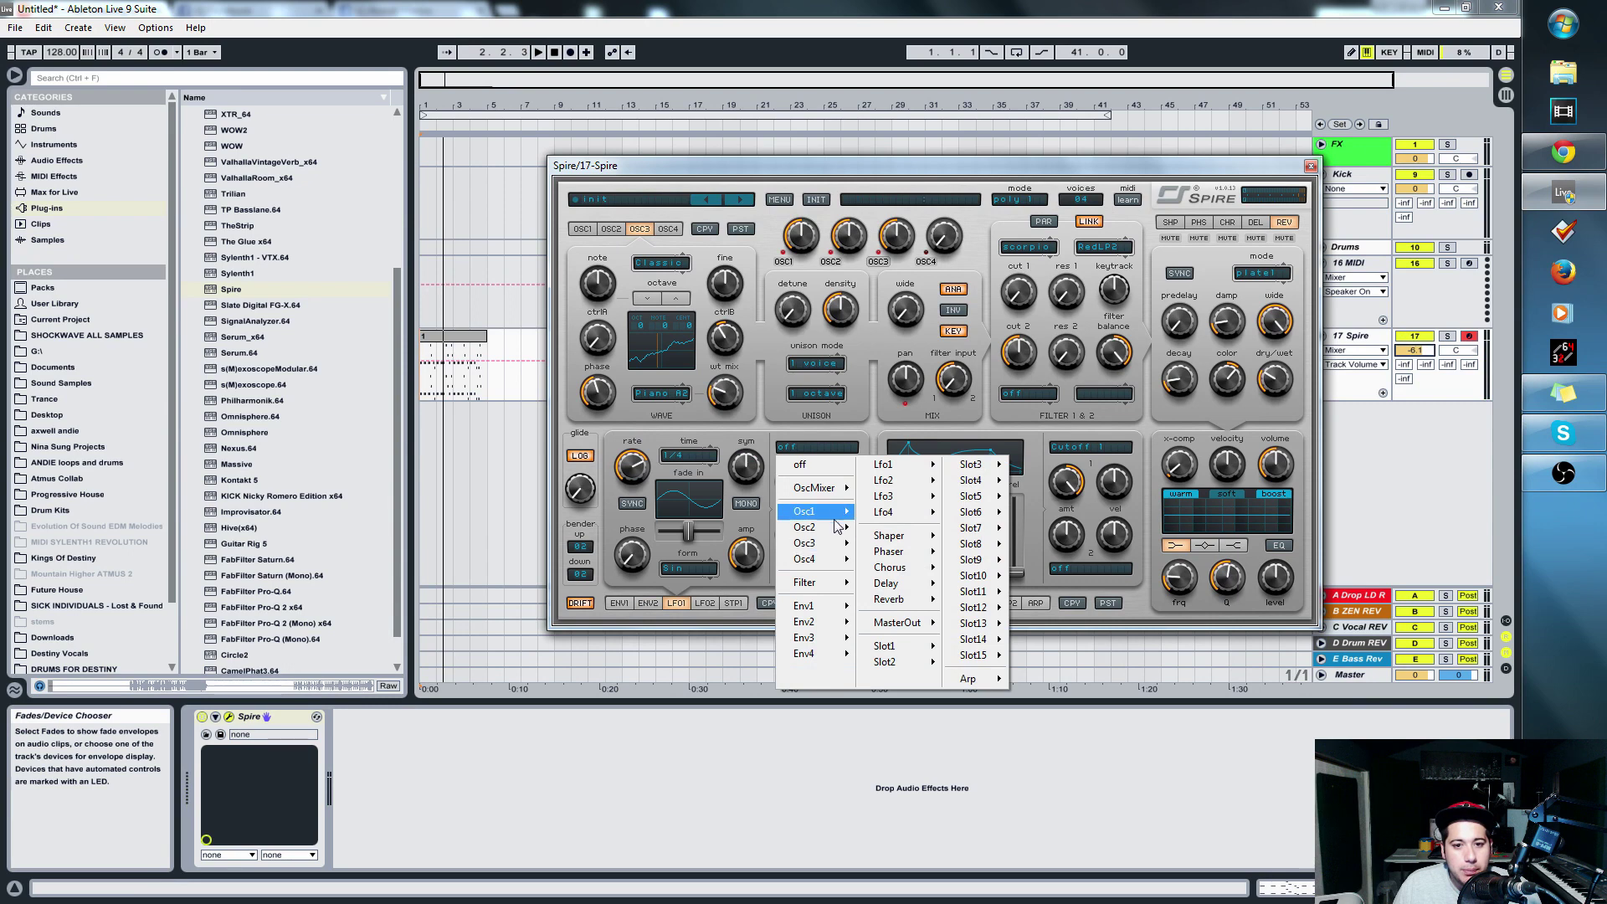
pyautogui.moveTo(836, 518)
pyautogui.click(904, 513)
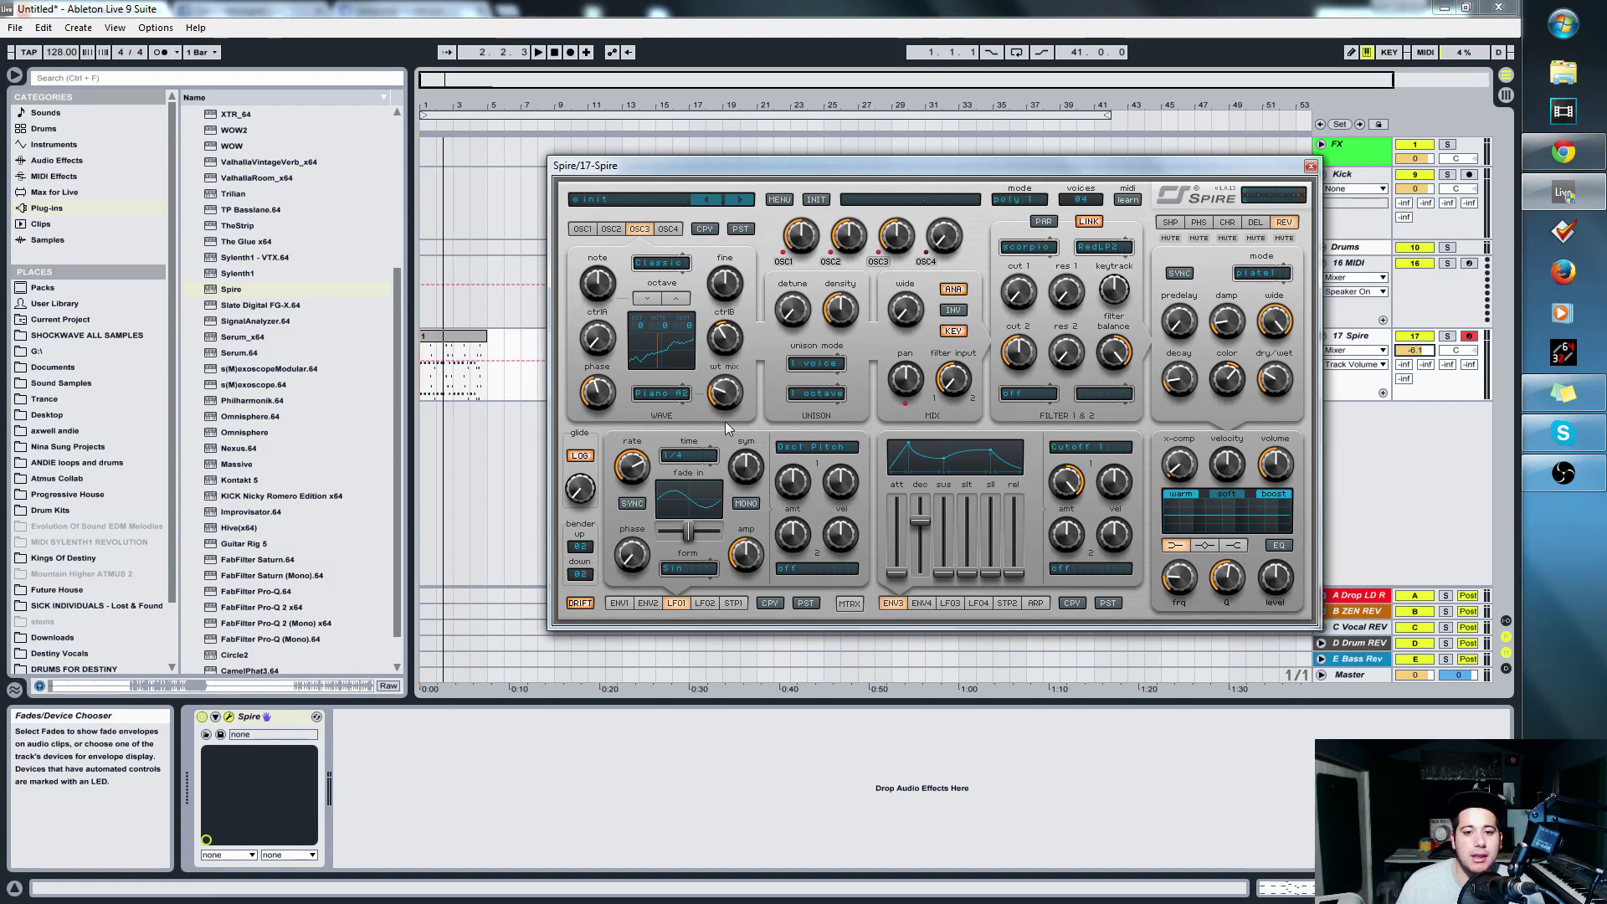
# - Adjust LFO 1's modulation amount for oscillator 1 pitch while the clip plays
pyautogui.press('space')
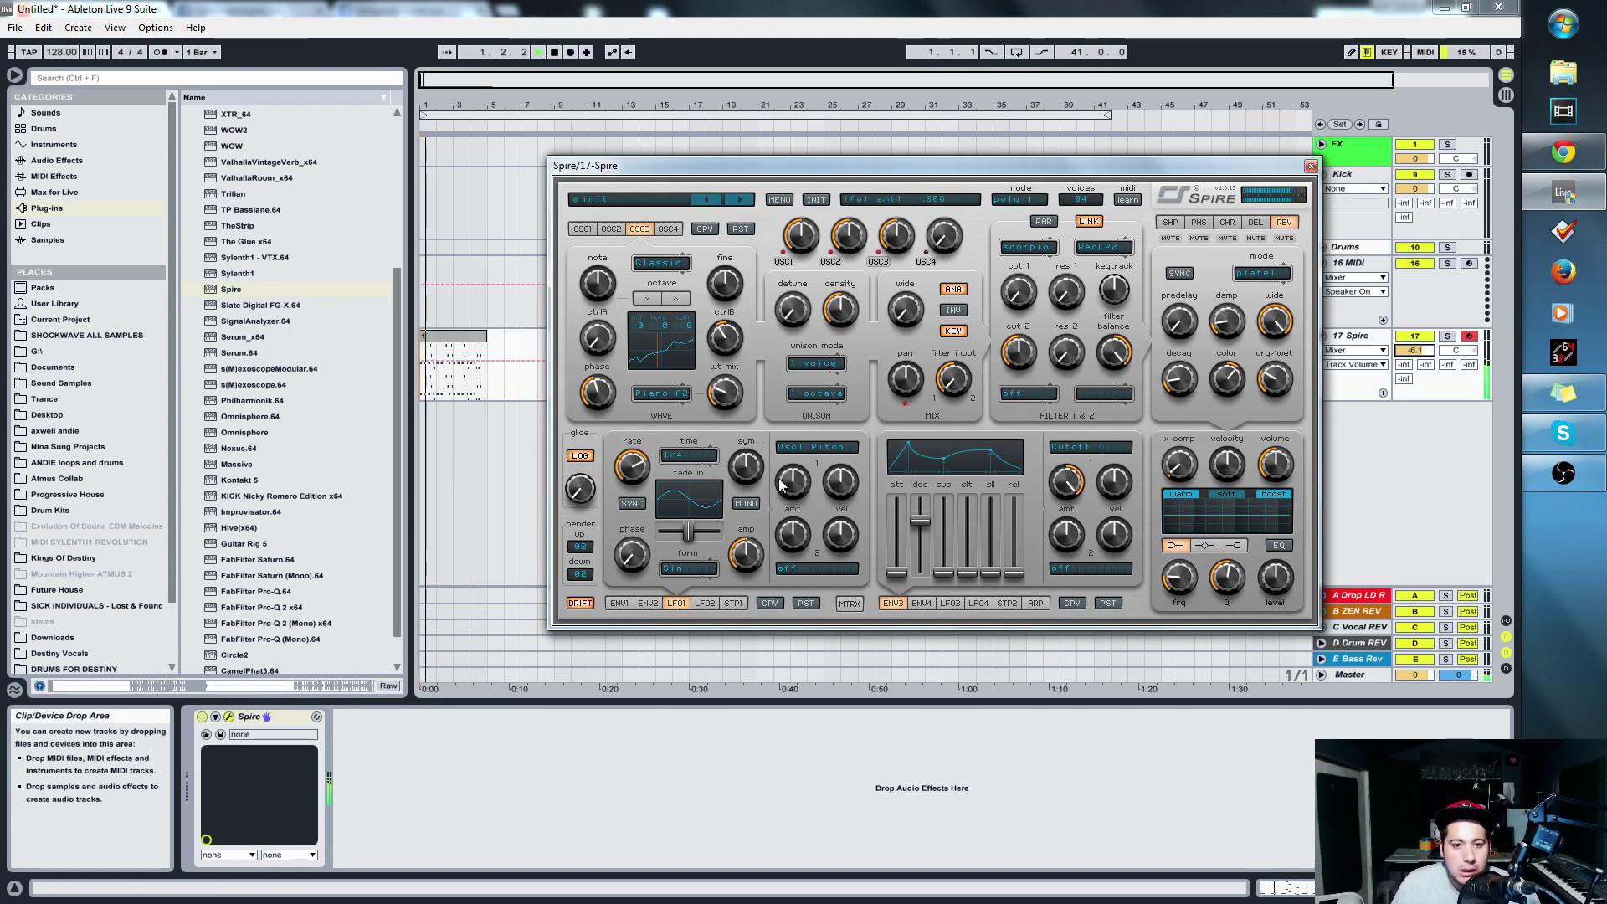
pyautogui.moveTo(785, 482); pyautogui.dragTo(783, 469)
pyautogui.press('space')
pyautogui.press('space')
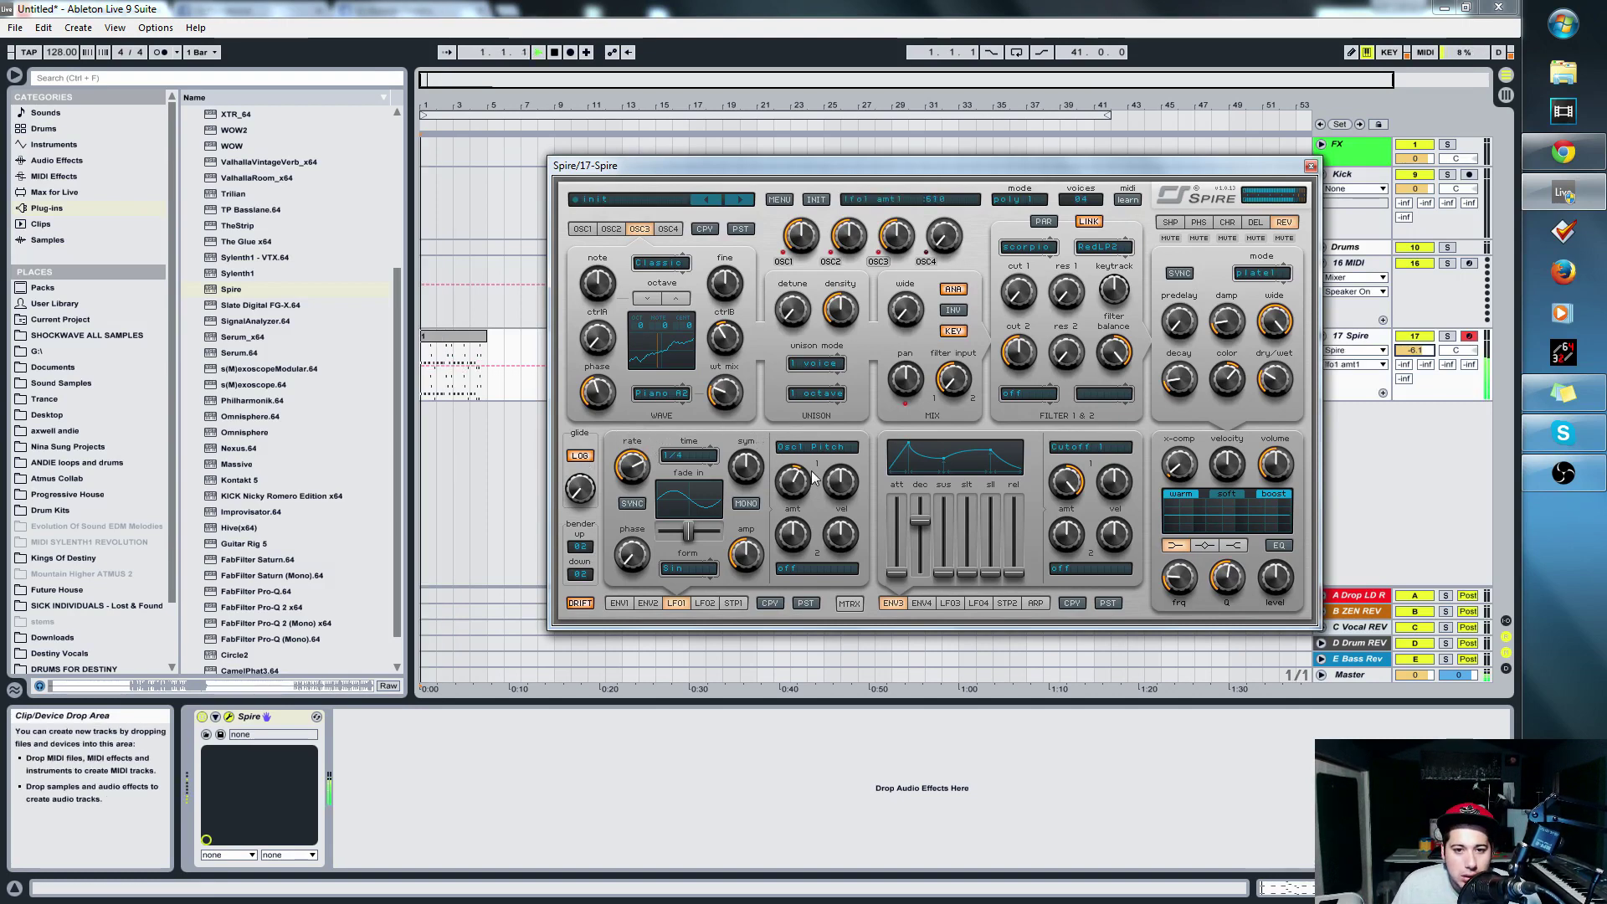
# - Set LFO 1's time to 1/64, then try its shape morph and symmetry controls and return both to their centre settings
pyautogui.click(688, 455)
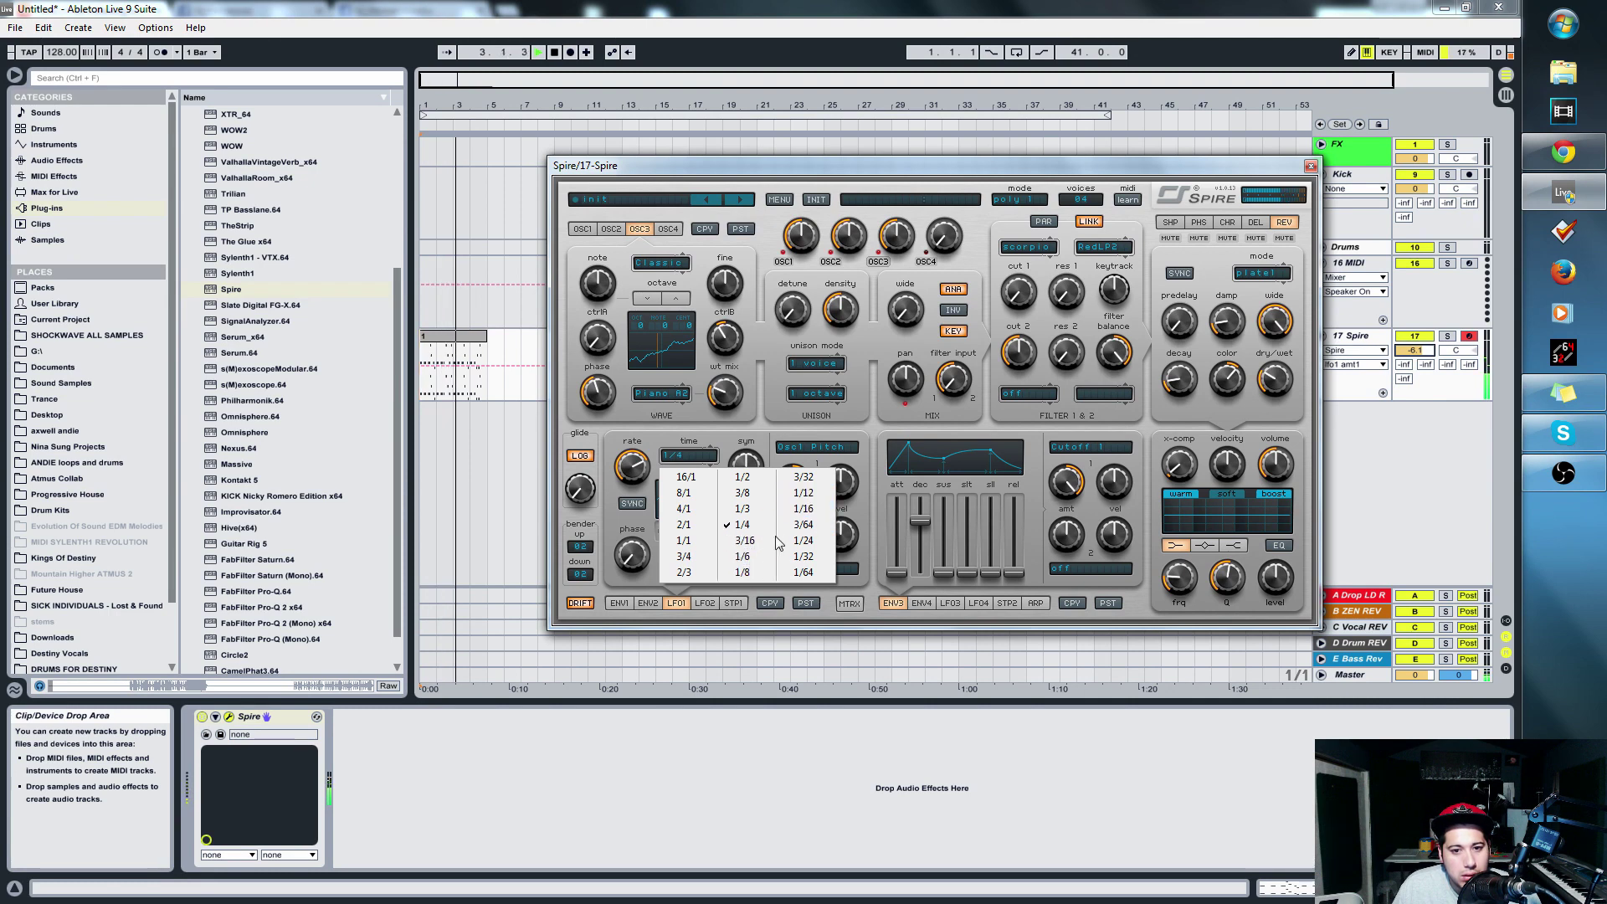
pyautogui.click(797, 573)
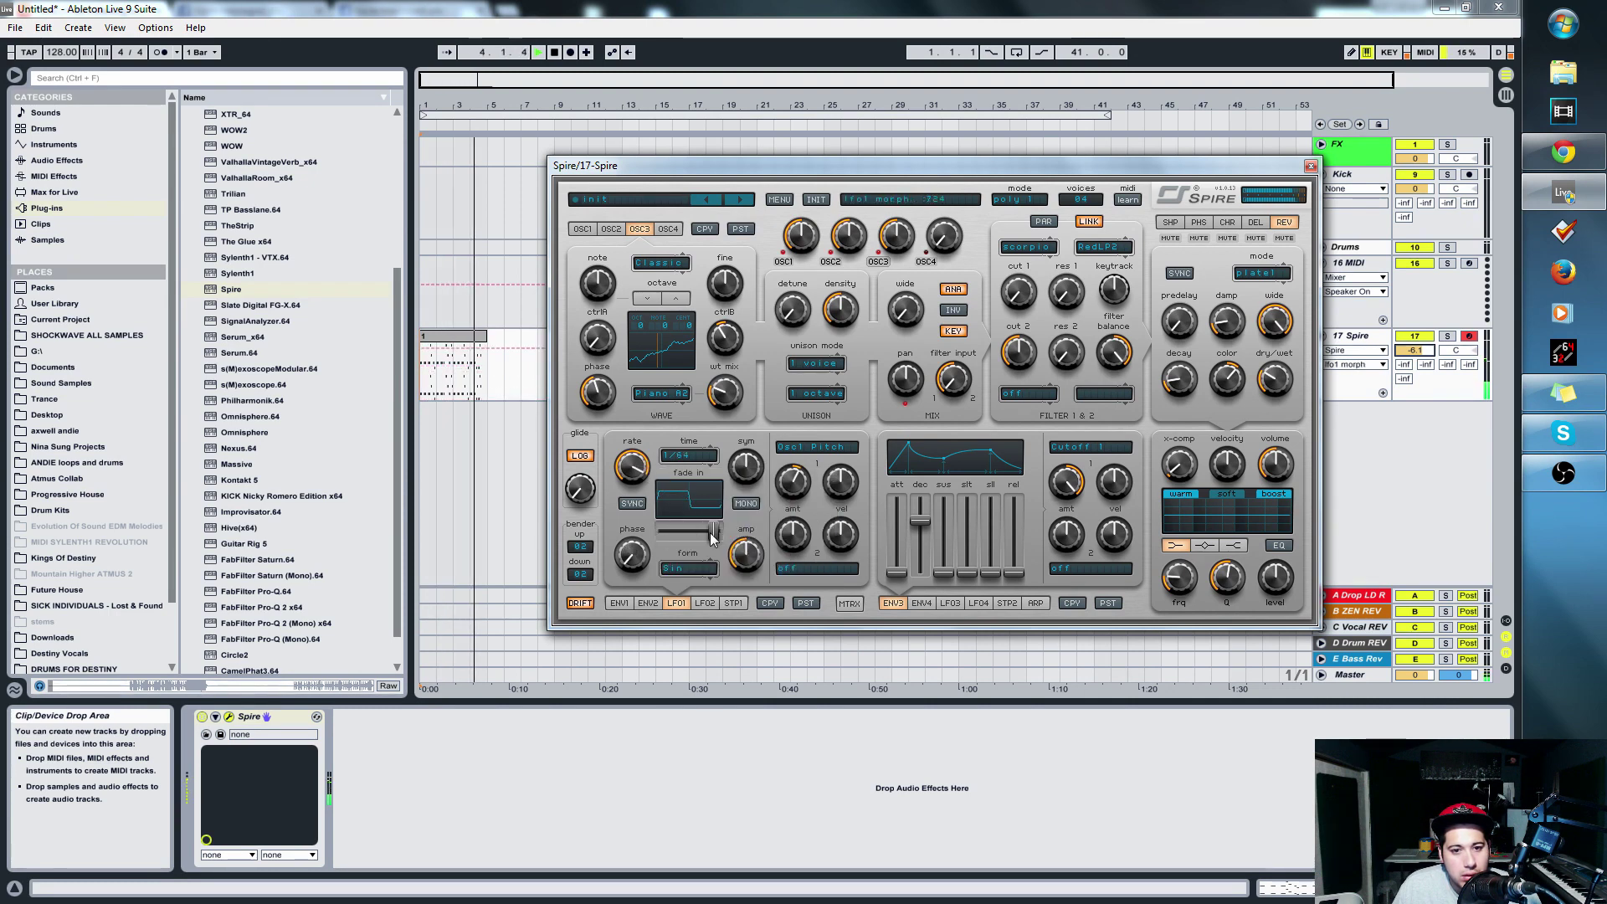
pyautogui.moveTo(688, 531); pyautogui.dragTo(689, 533)
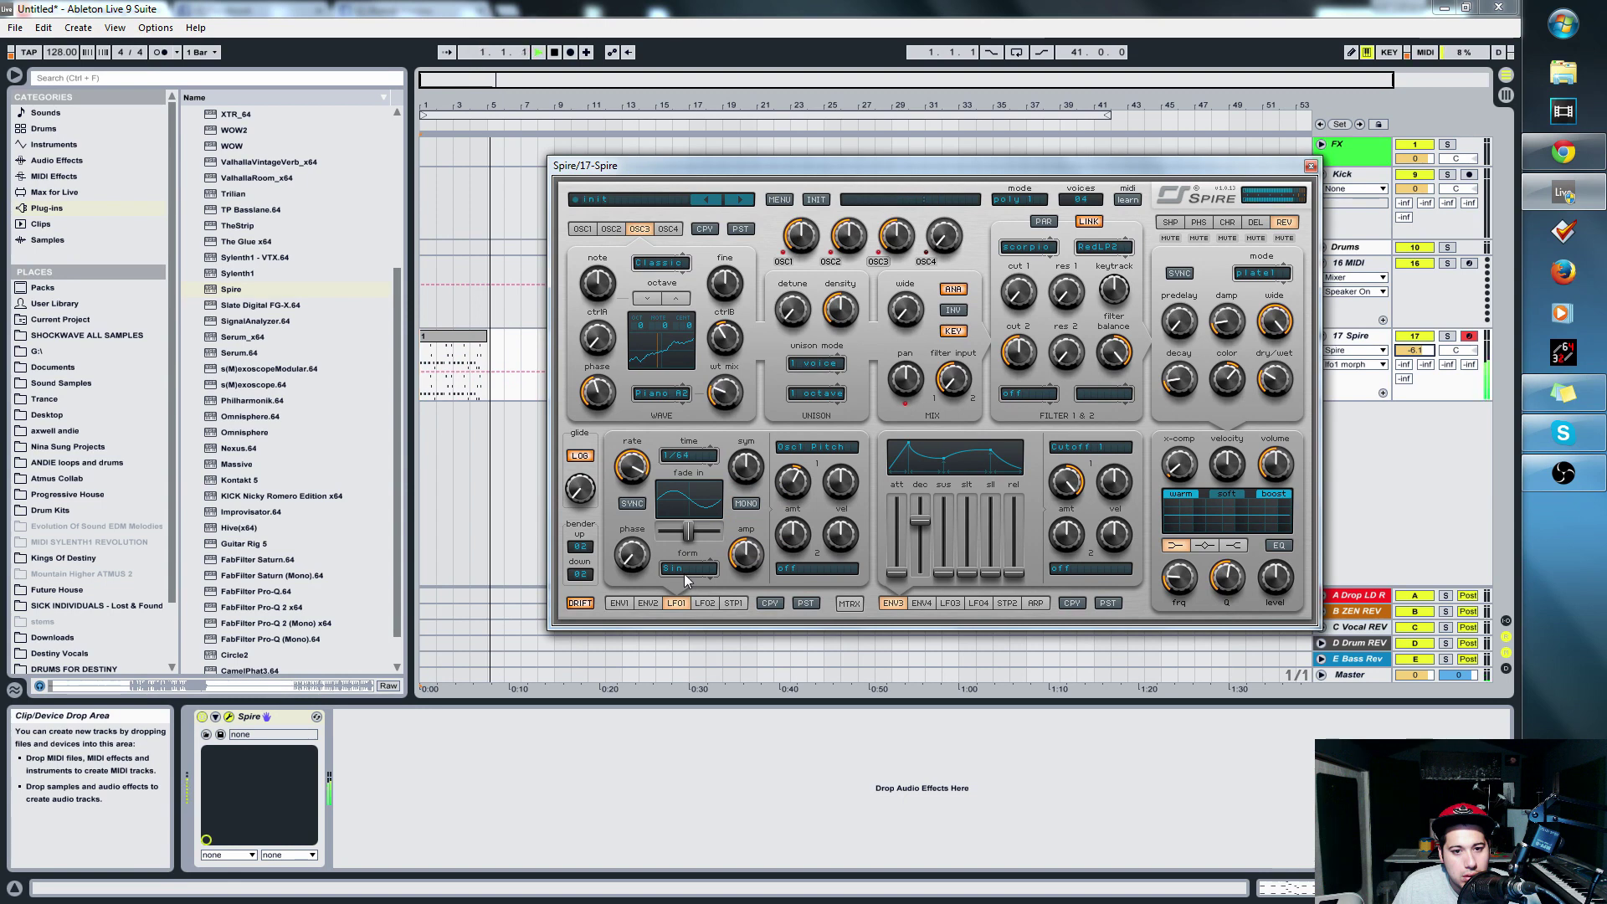
pyautogui.click(759, 486)
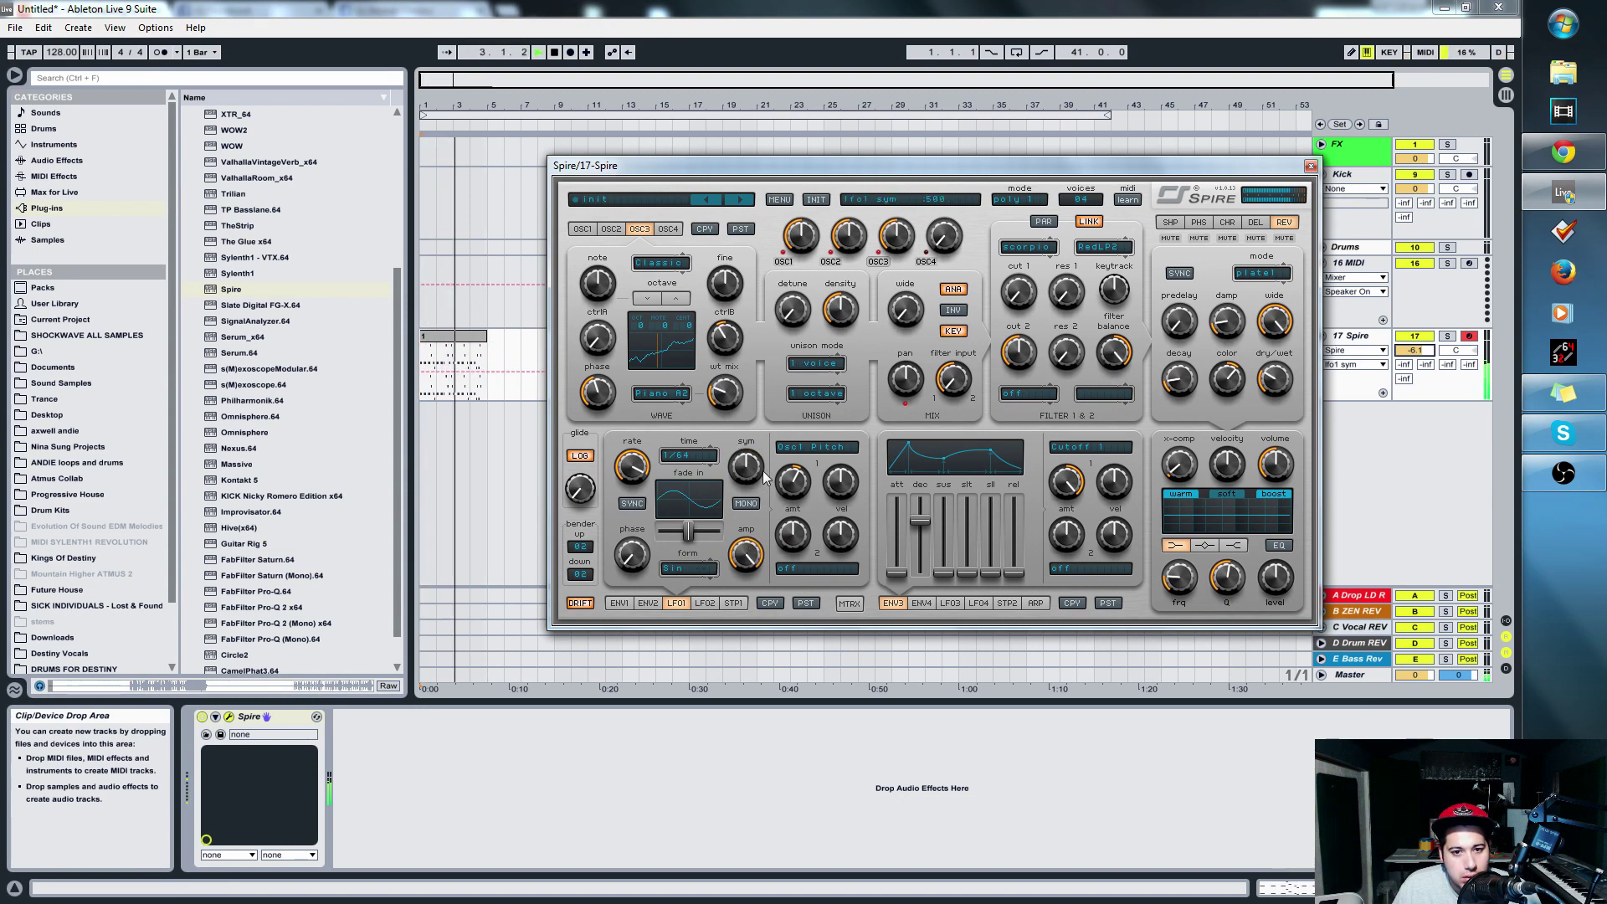
# - Fine-tune LFO 1's first modulation amount, assign its second target to Osc2 Pitch, and adjust that amount during playback
pyautogui.click(793, 481)
pyautogui.moveTo(863, 396); pyautogui.dragTo(822, 505)
pyautogui.click(783, 570)
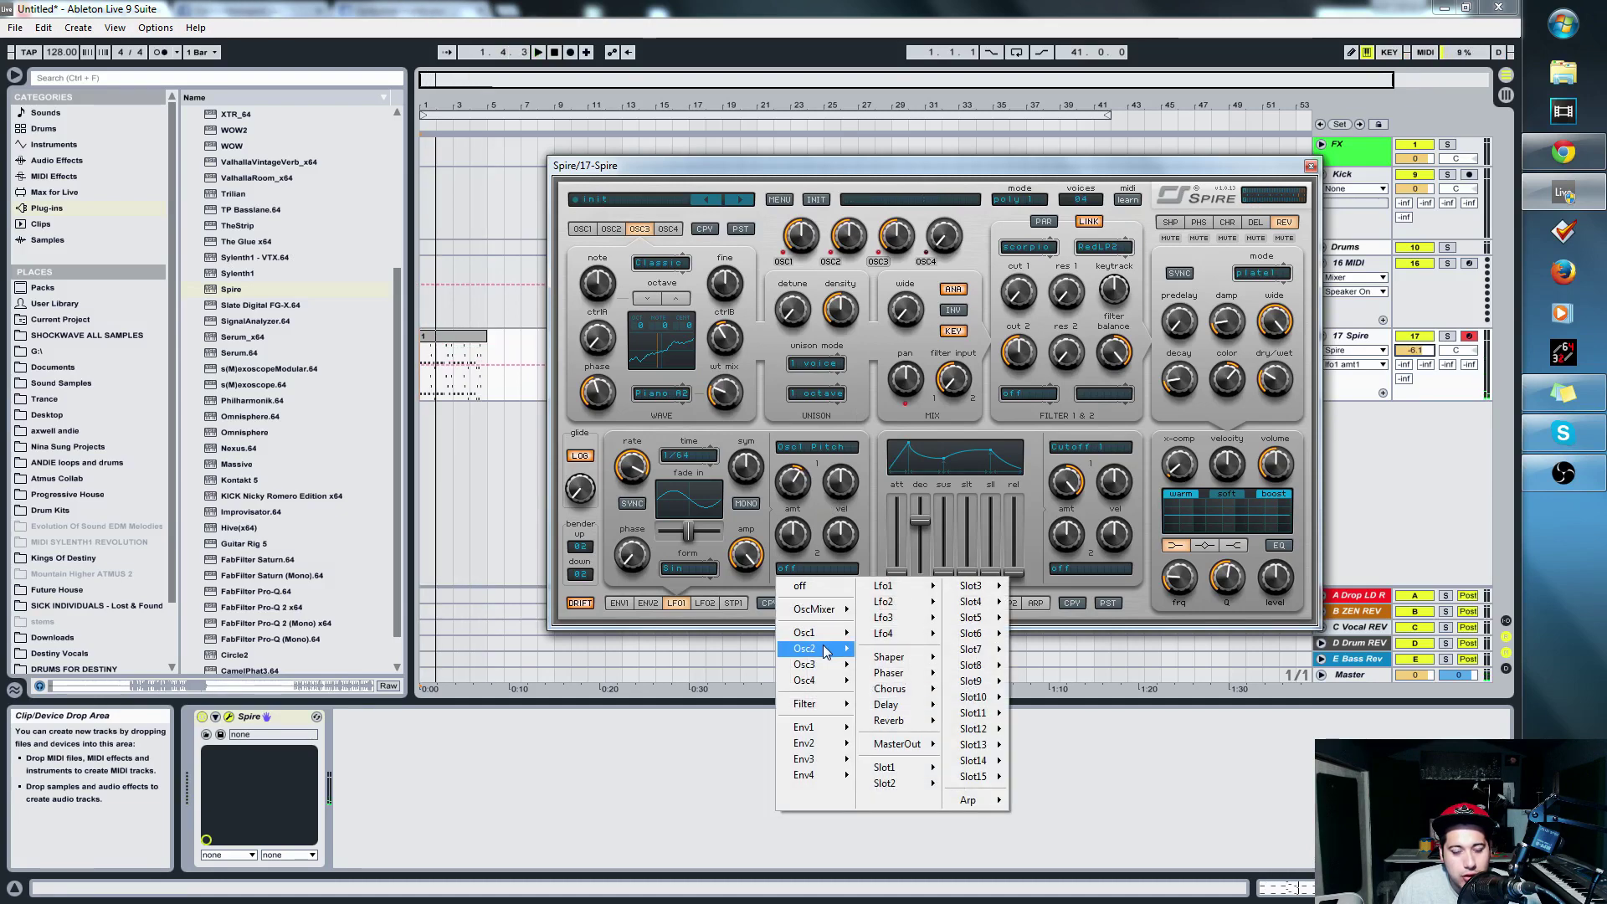
pyautogui.moveTo(837, 649)
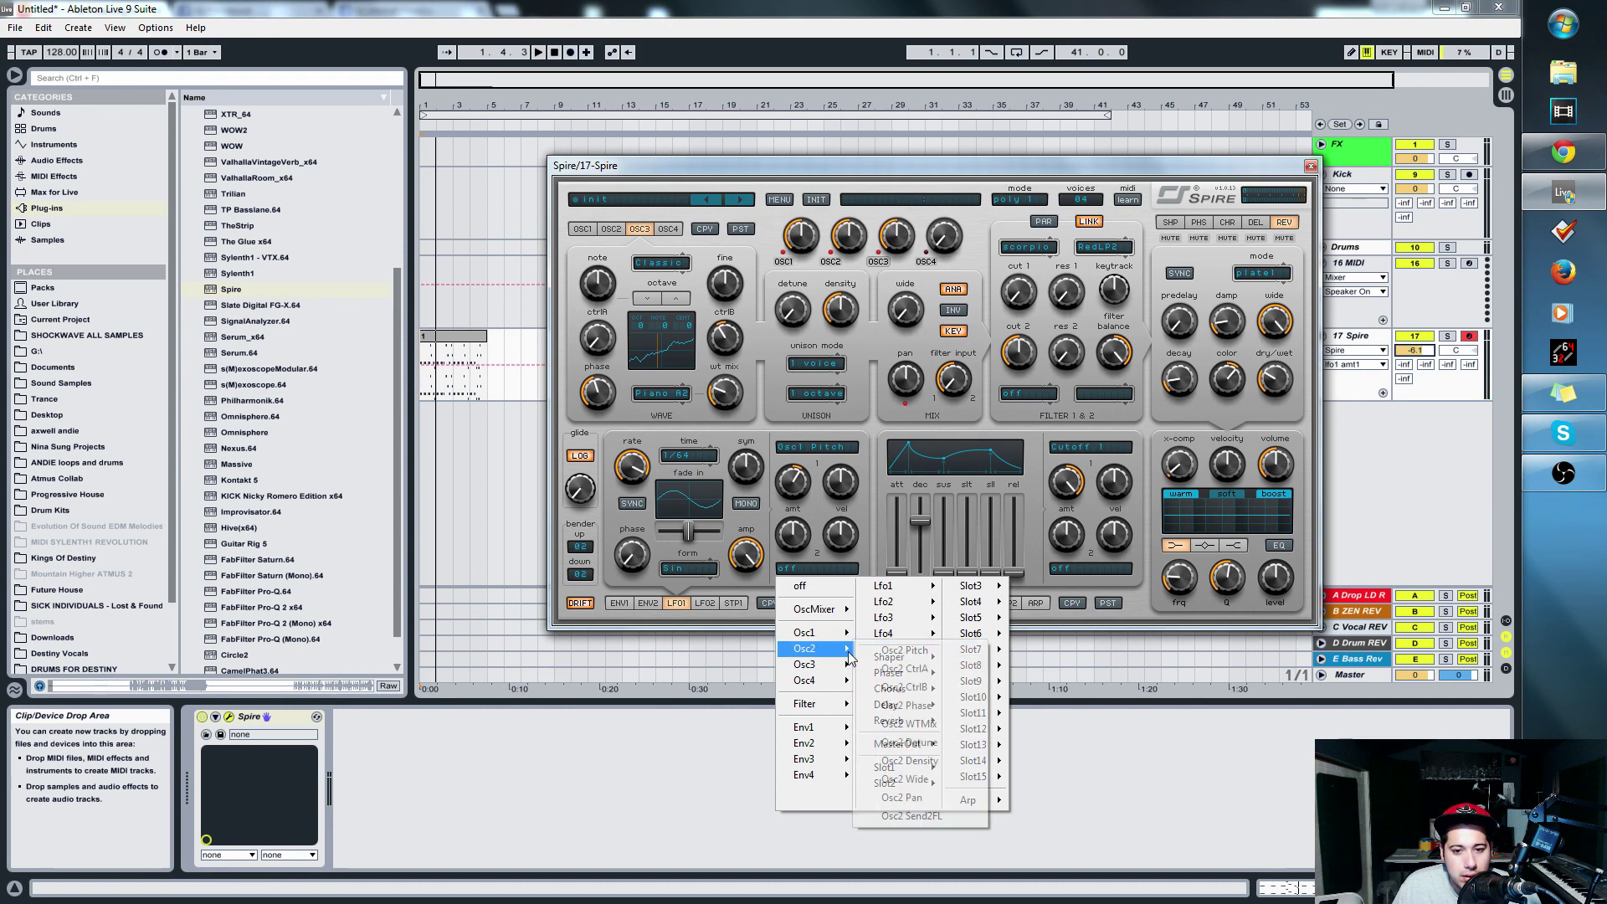
pyautogui.click(888, 652)
pyautogui.press('space')
pyautogui.moveTo(793, 537)
pyautogui.mouseDown()
pyautogui.moveTo(844, 512)
pyautogui.moveTo(815, 544)
pyautogui.mouseUp()
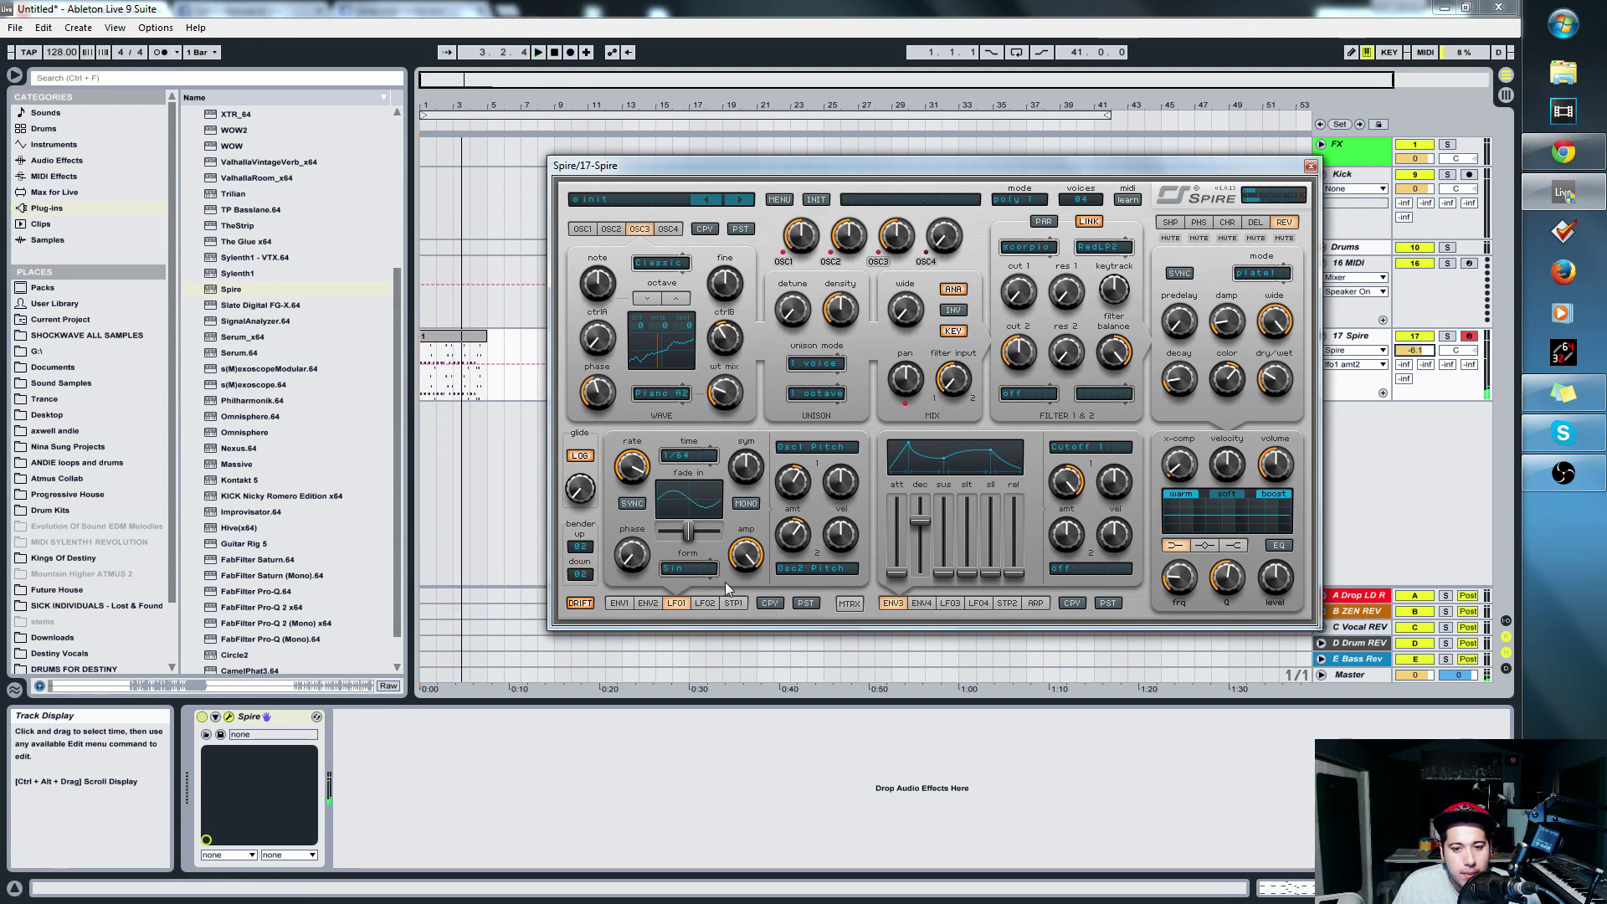
# - Check envelopes 1 and 2, and audition a shorter envelope 3 decay during playback before setting it to about 735
pyautogui.click(626, 604)
pyautogui.click(648, 603)
pyautogui.click(619, 605)
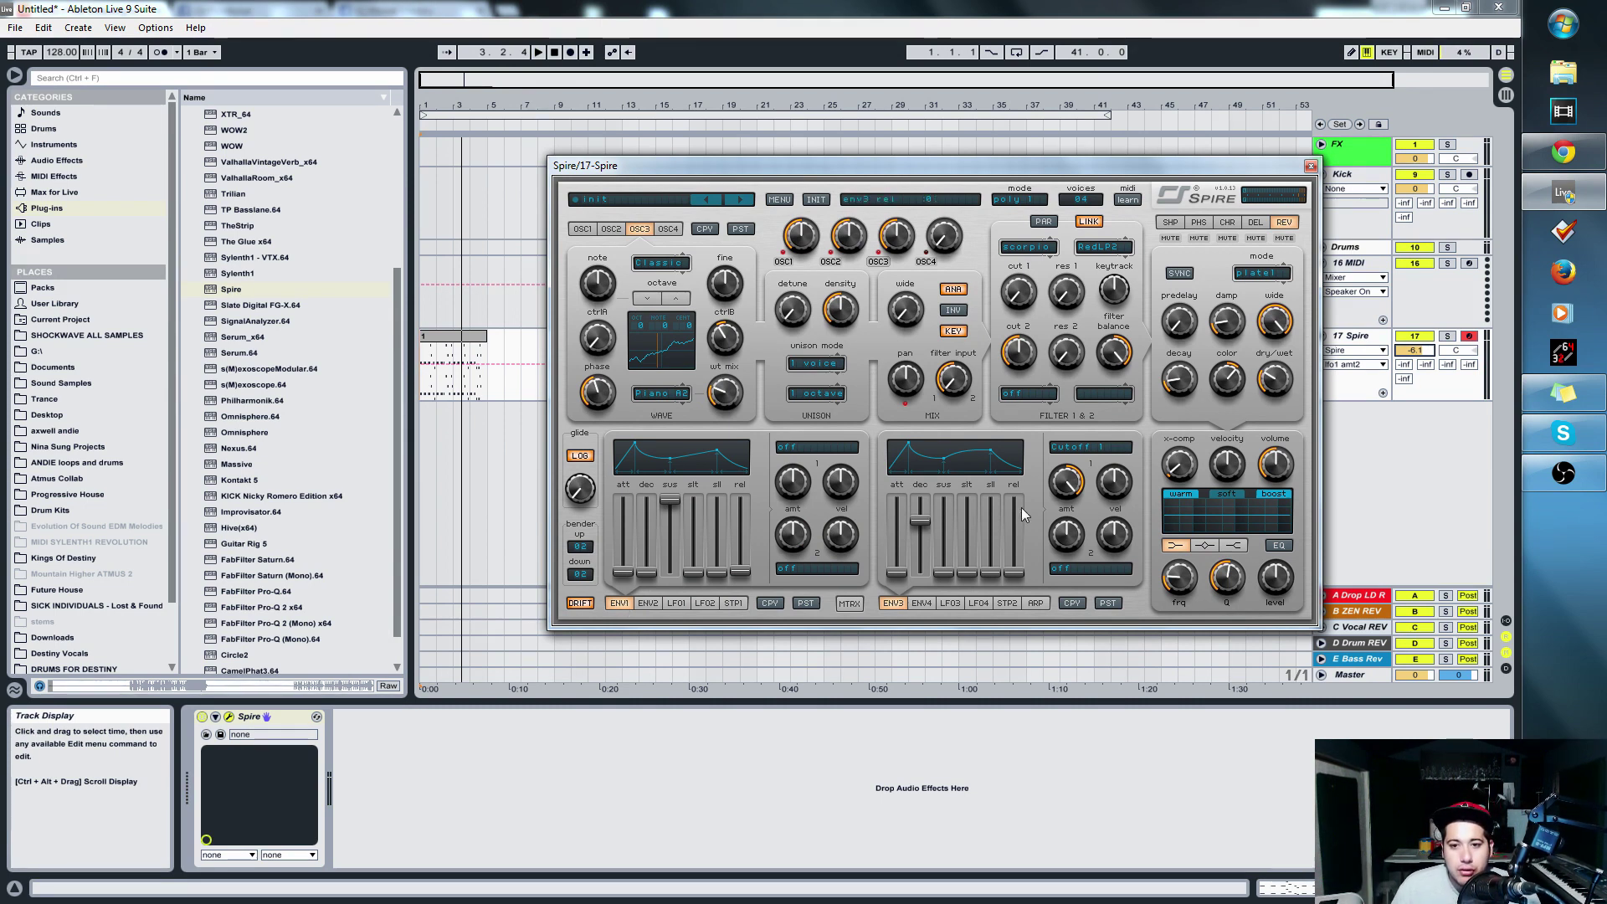
pyautogui.press('space')
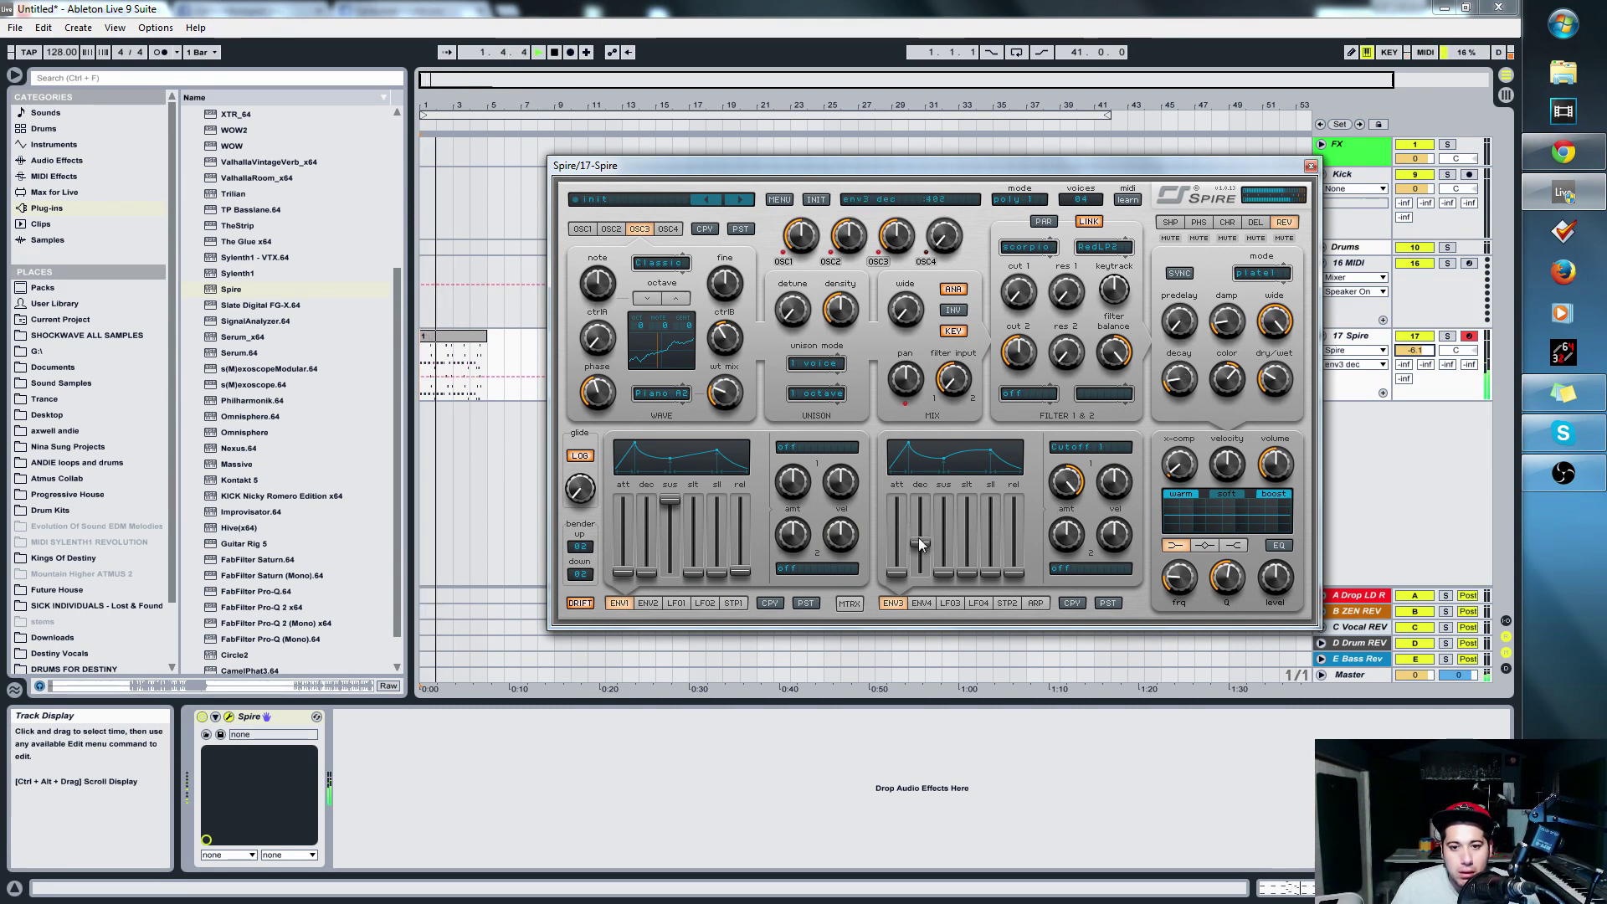
pyautogui.moveTo(920, 521); pyautogui.dragTo(939, 526)
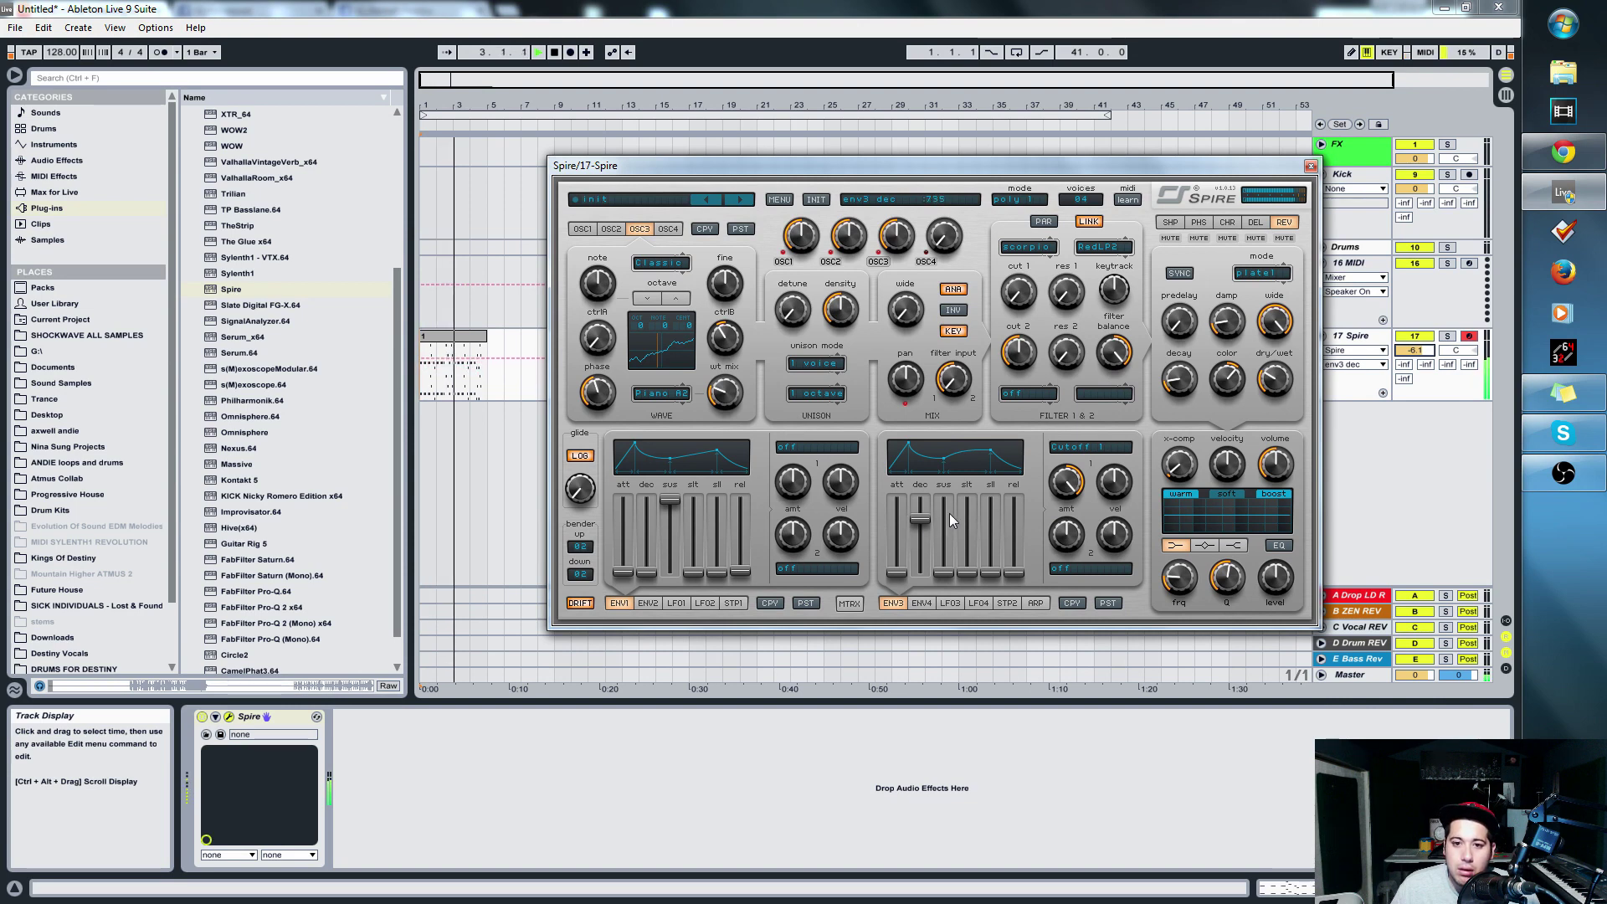
# - Fine-tune LFO 1's two oscillator pitch modulation amounts during playback and lower oscillator 3's mix level
pyautogui.click(646, 603)
pyautogui.click(676, 604)
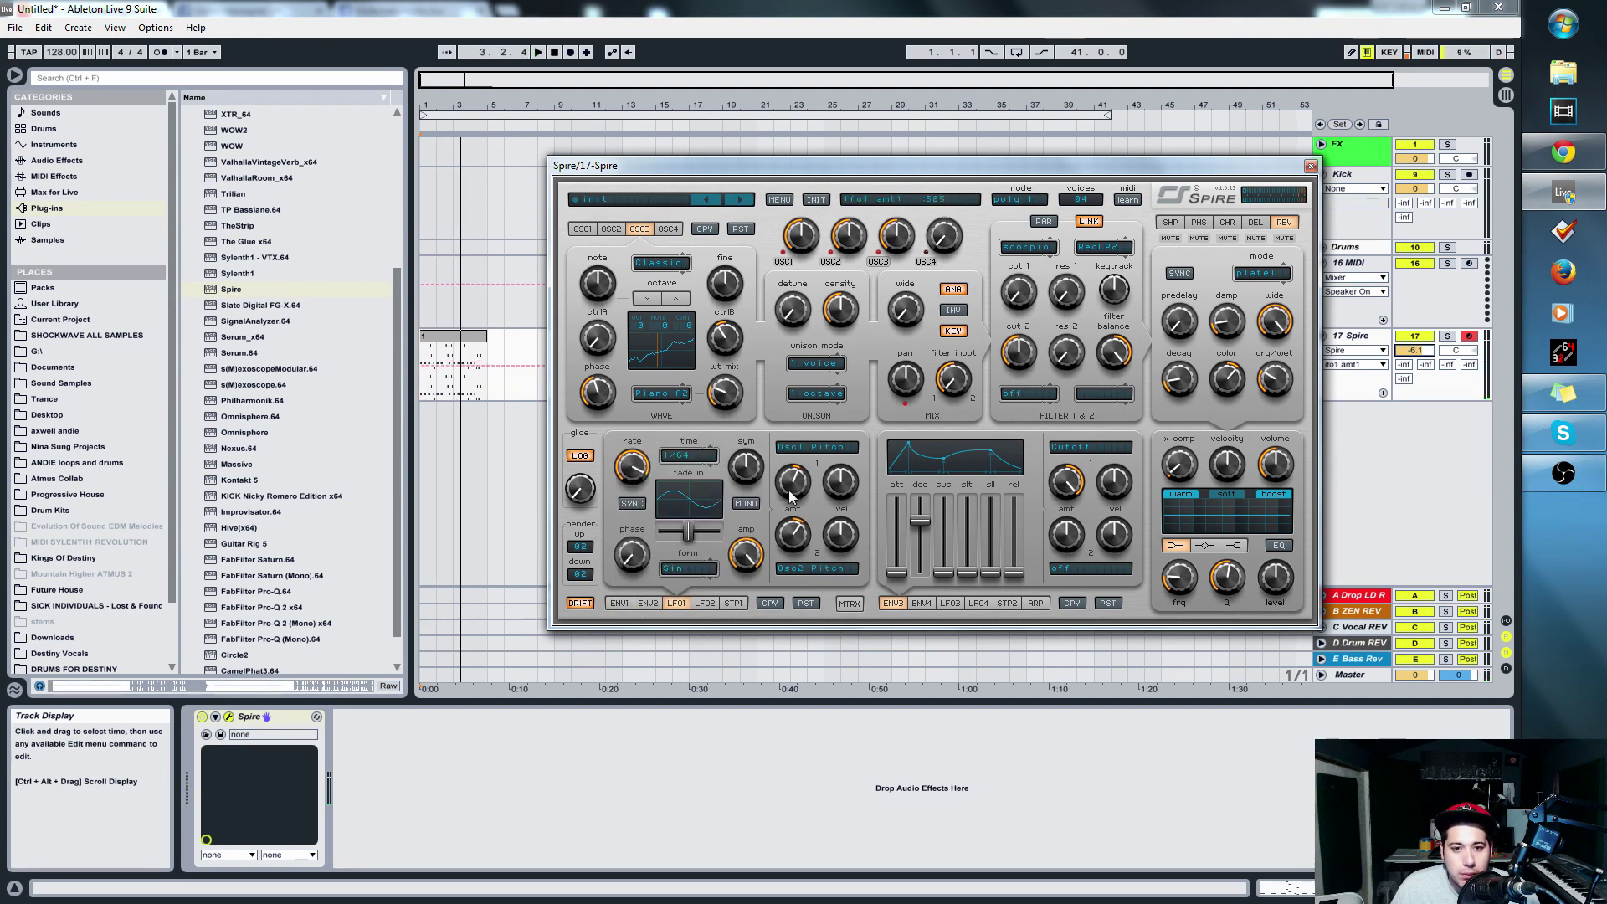
pyautogui.press('space')
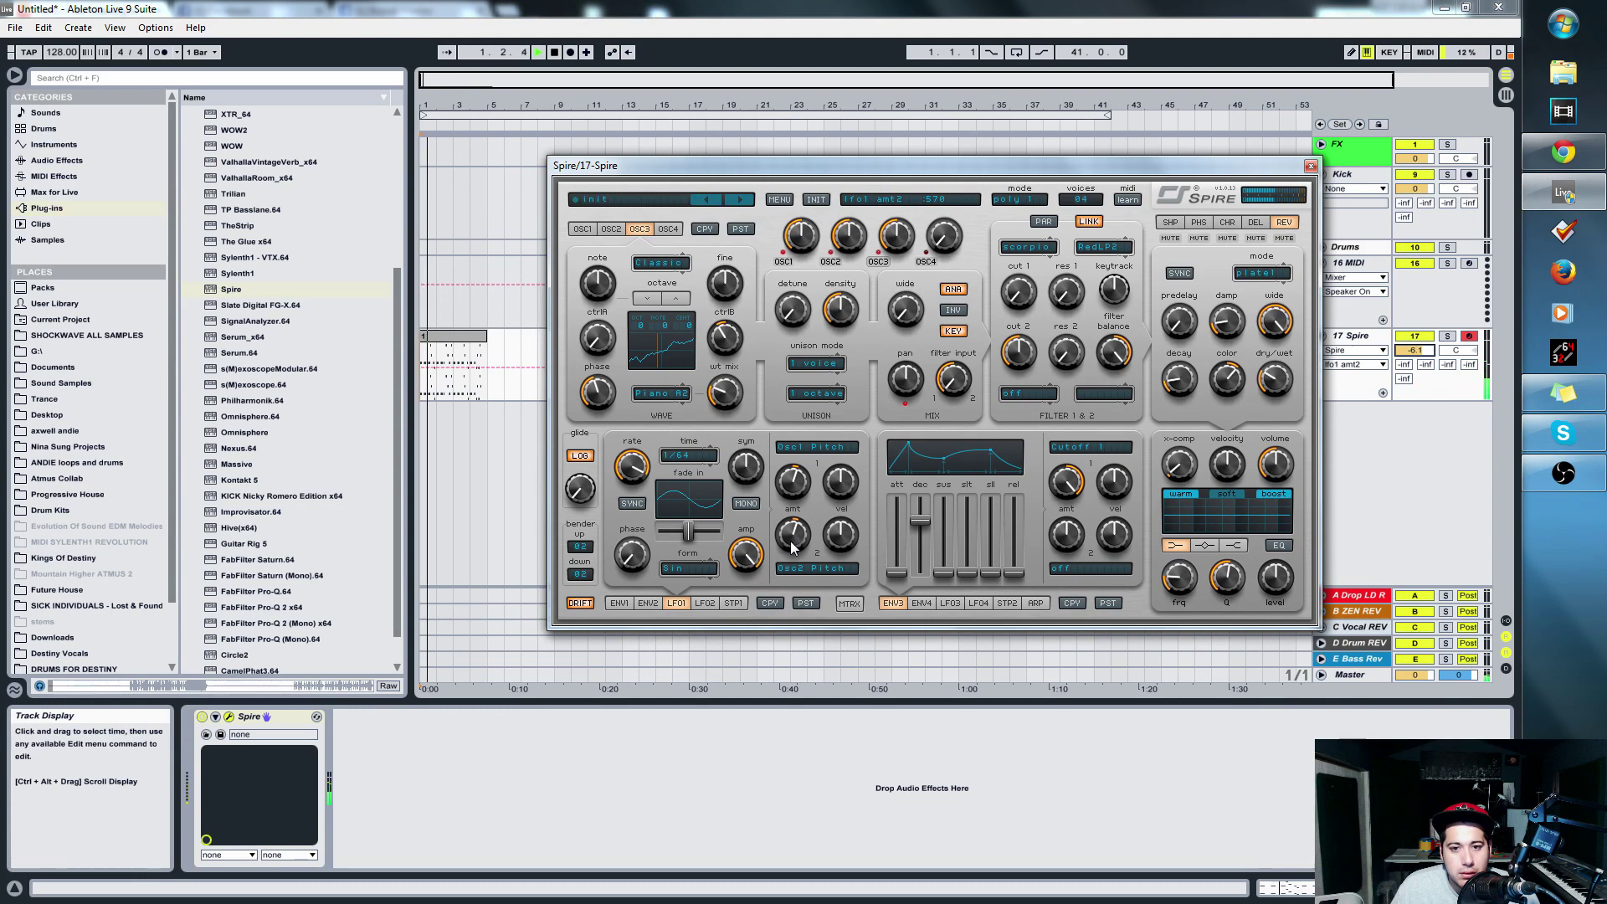
pyautogui.moveTo(905, 236)
pyautogui.mouseDown()
pyautogui.moveTo(898, 265)
pyautogui.moveTo(911, 258)
pyautogui.mouseUp()
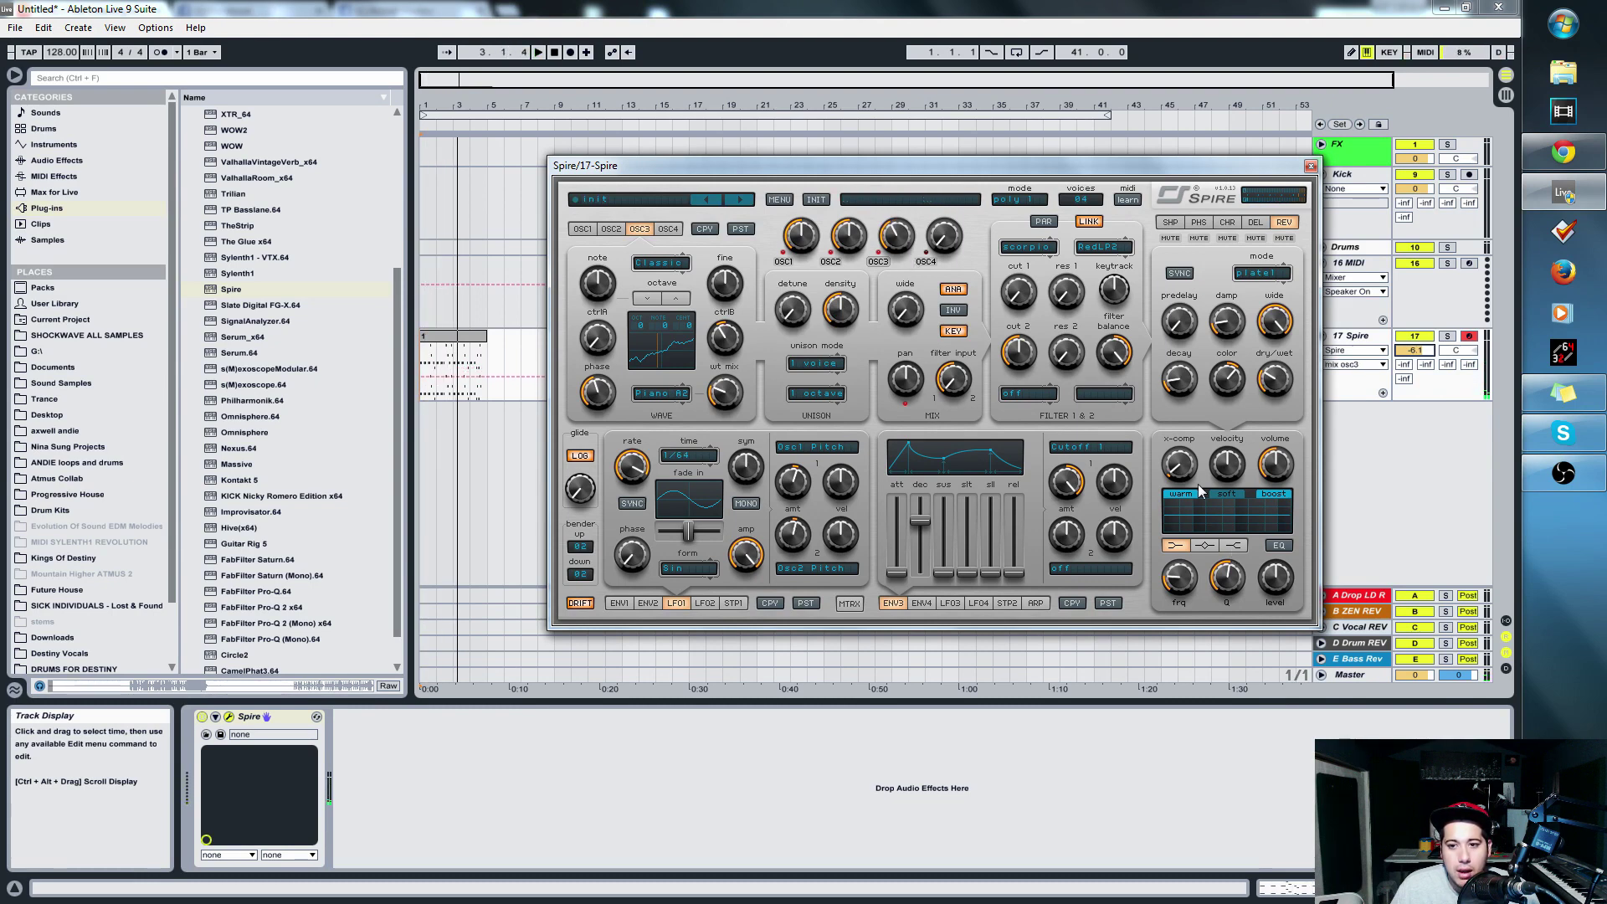
# - Audition different reverb dry/wet levels during playback and adjust the reverb decay
pyautogui.moveTo(1275, 381); pyautogui.dragTo(1265, 404)
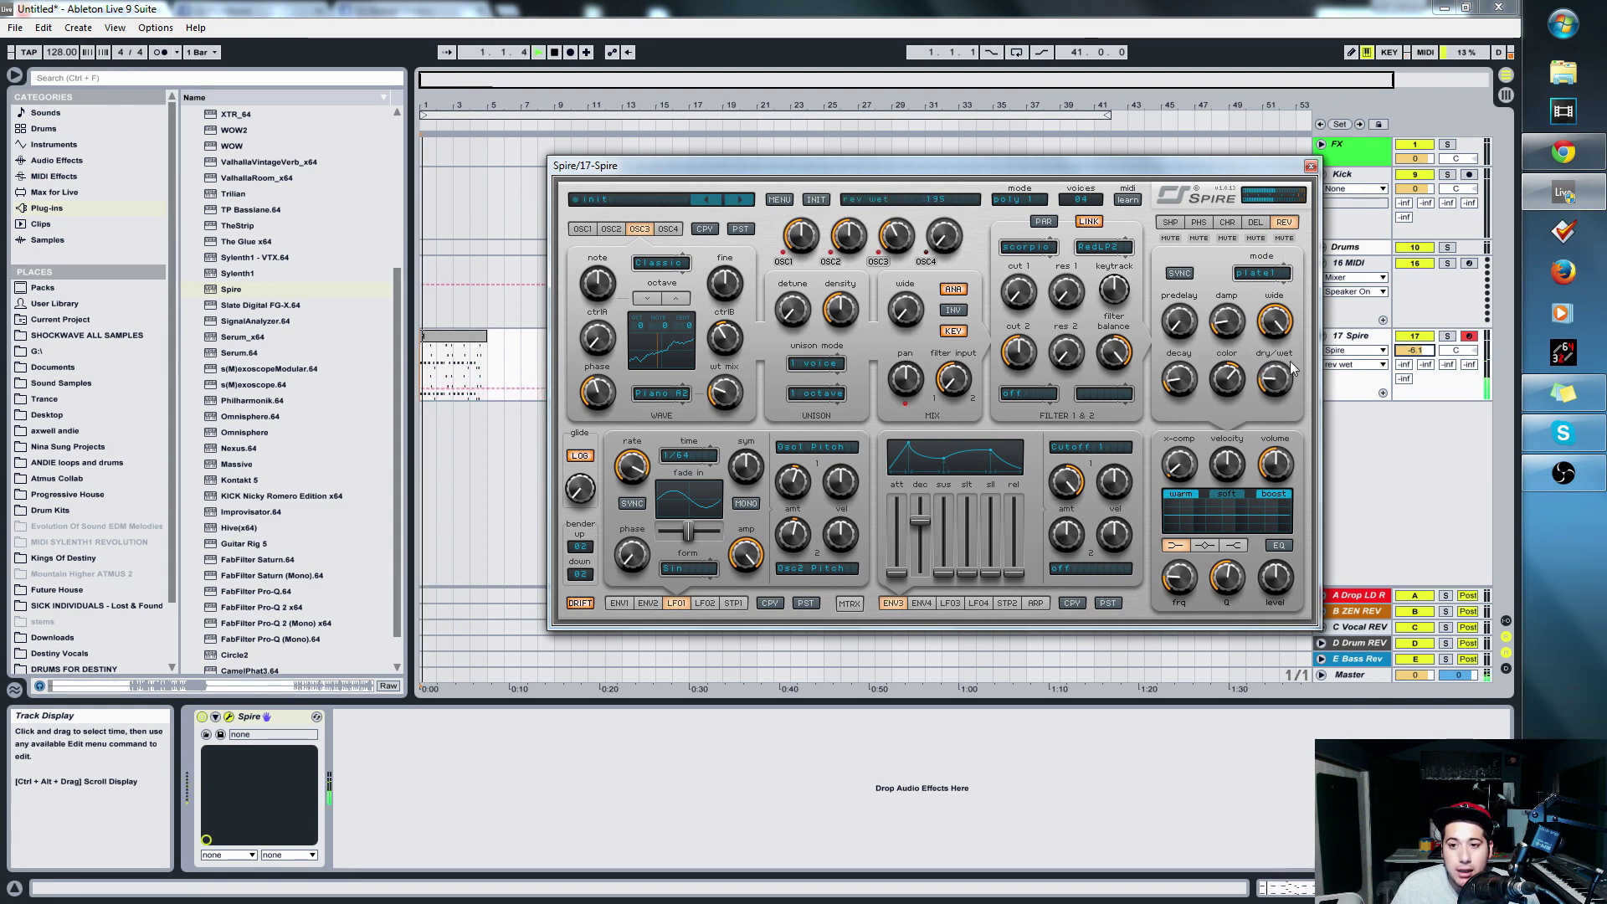
pyautogui.moveTo(1293, 369); pyautogui.dragTo(1297, 313)
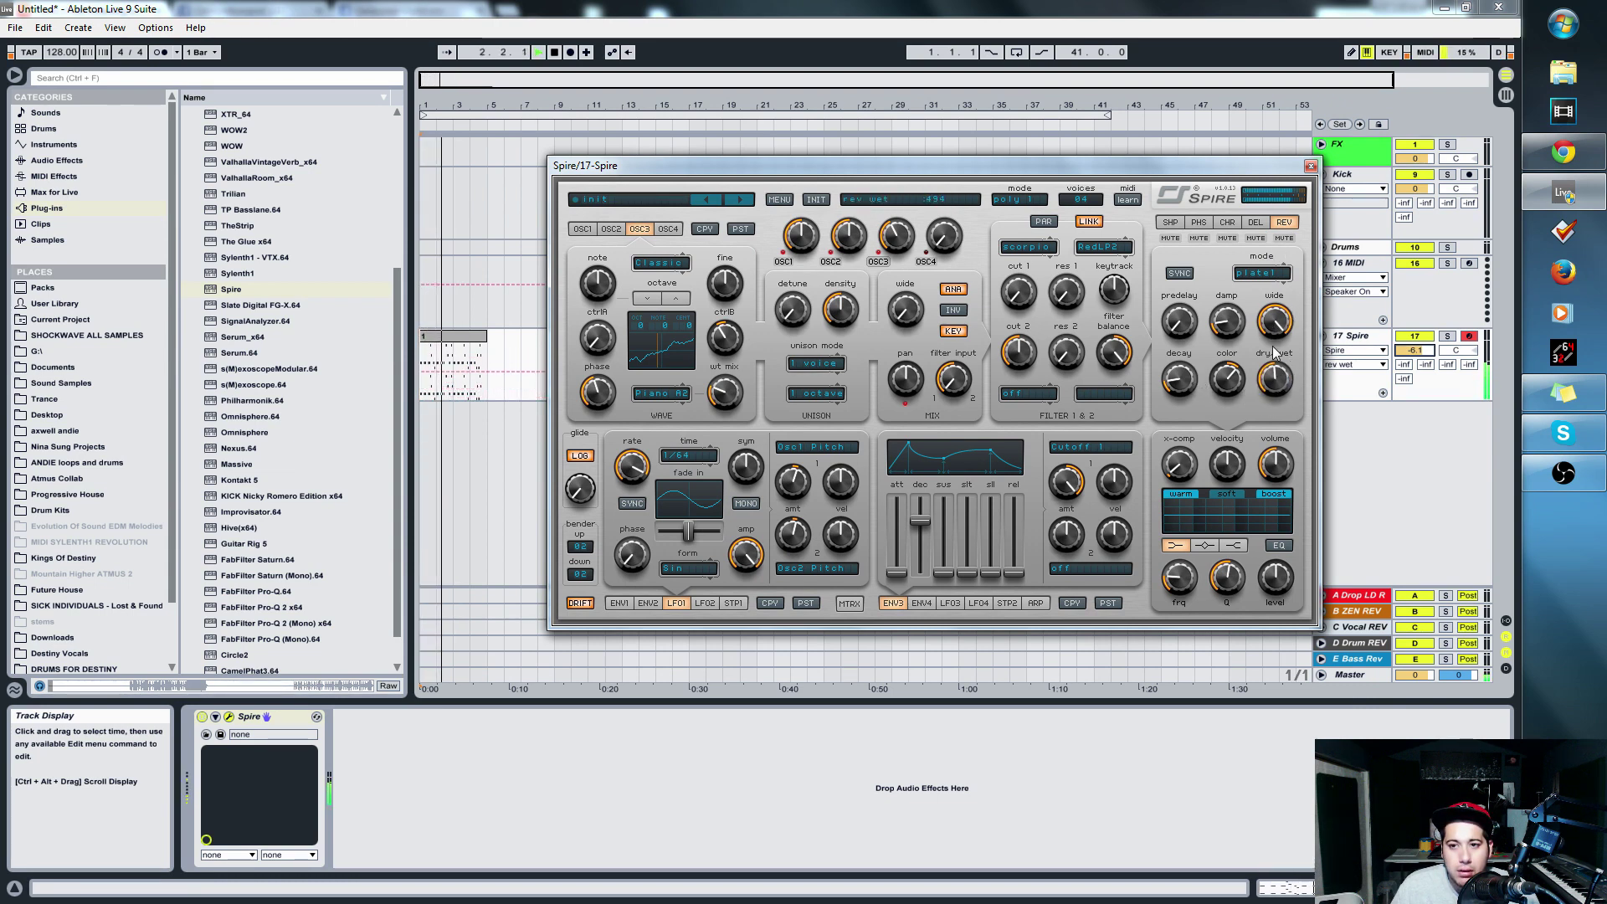
pyautogui.moveTo(1189, 385)
pyautogui.mouseDown()
pyautogui.moveTo(1273, 383)
pyautogui.moveTo(1189, 381)
pyautogui.mouseUp()
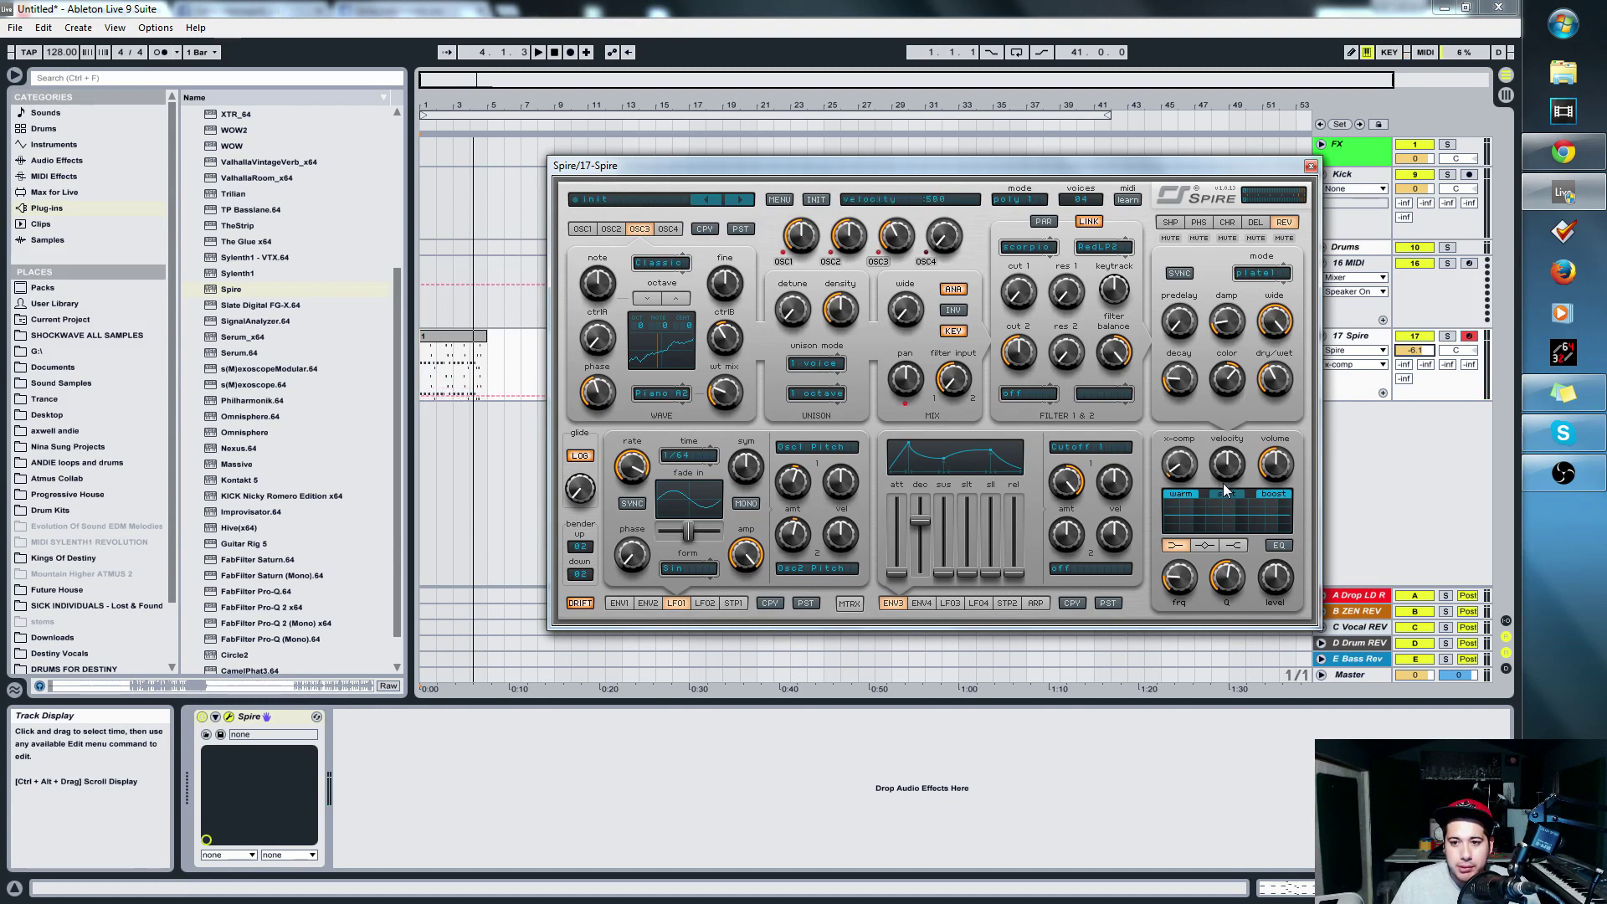
# - Compare the sound with boost off and on, enable the EQ, and raise the high band's level
pyautogui.click(1274, 495)
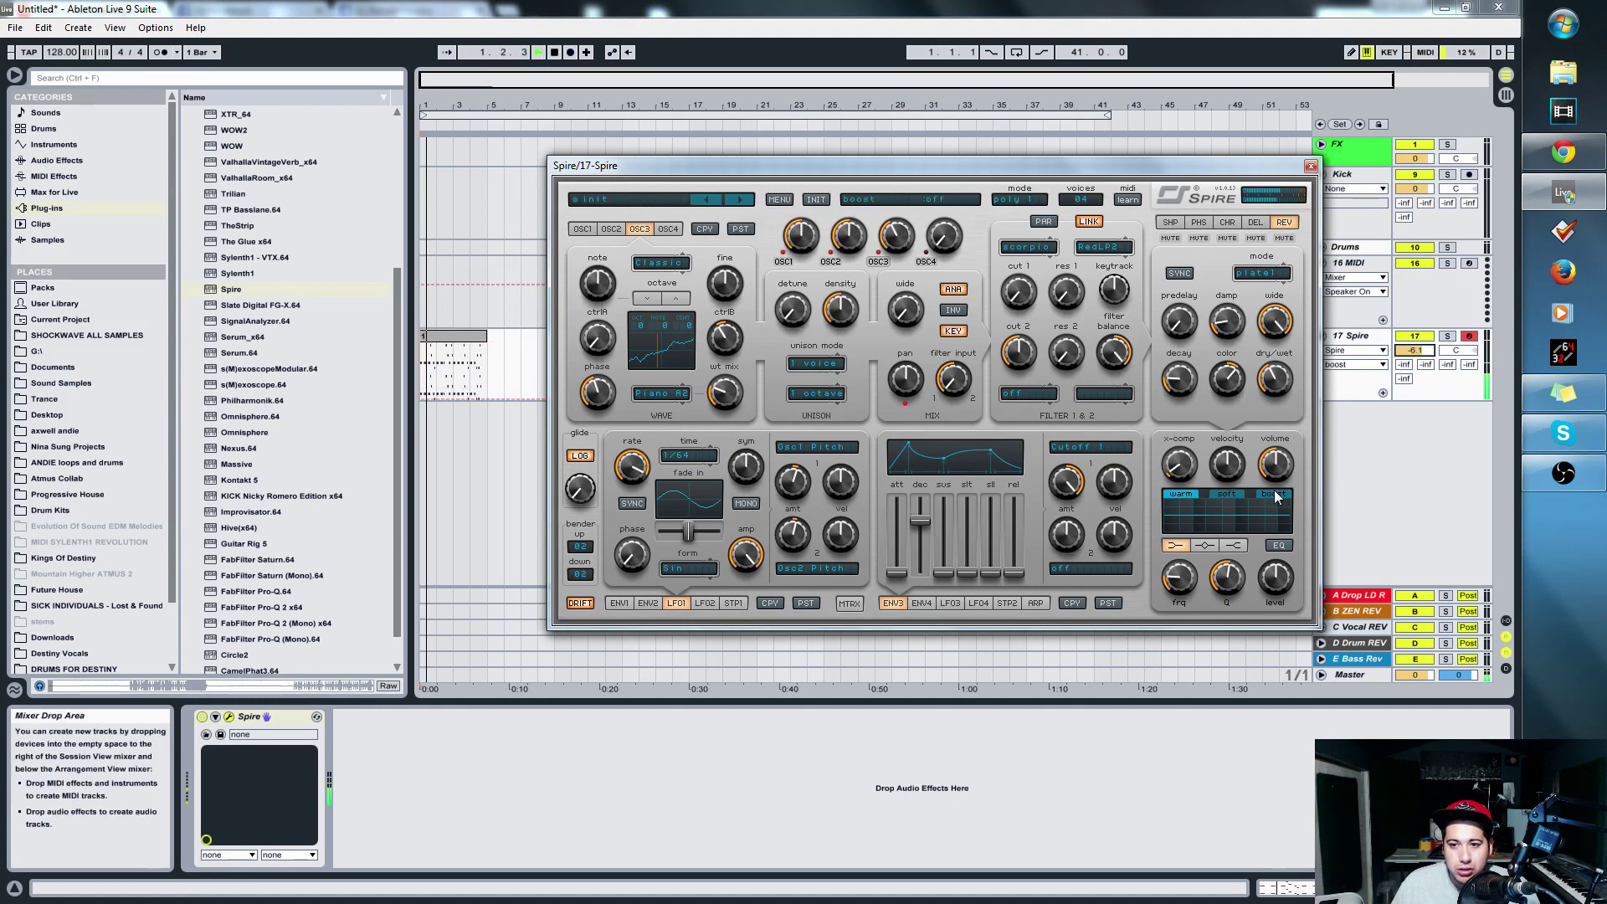
pyautogui.click(1282, 546)
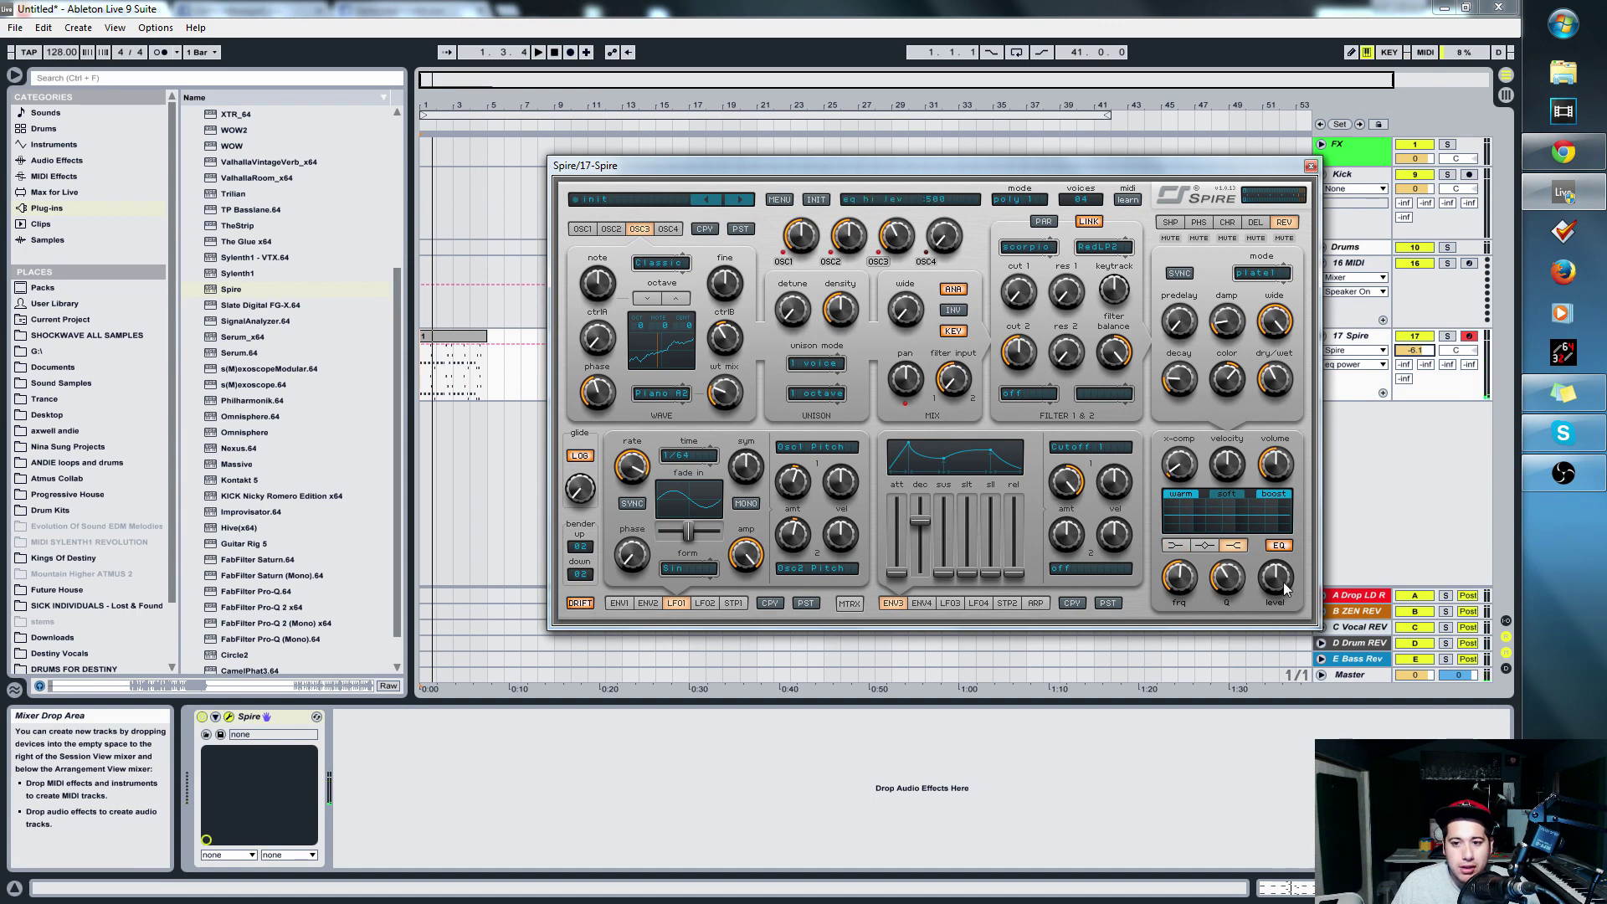
pyautogui.moveTo(1286, 589); pyautogui.dragTo(1301, 572)
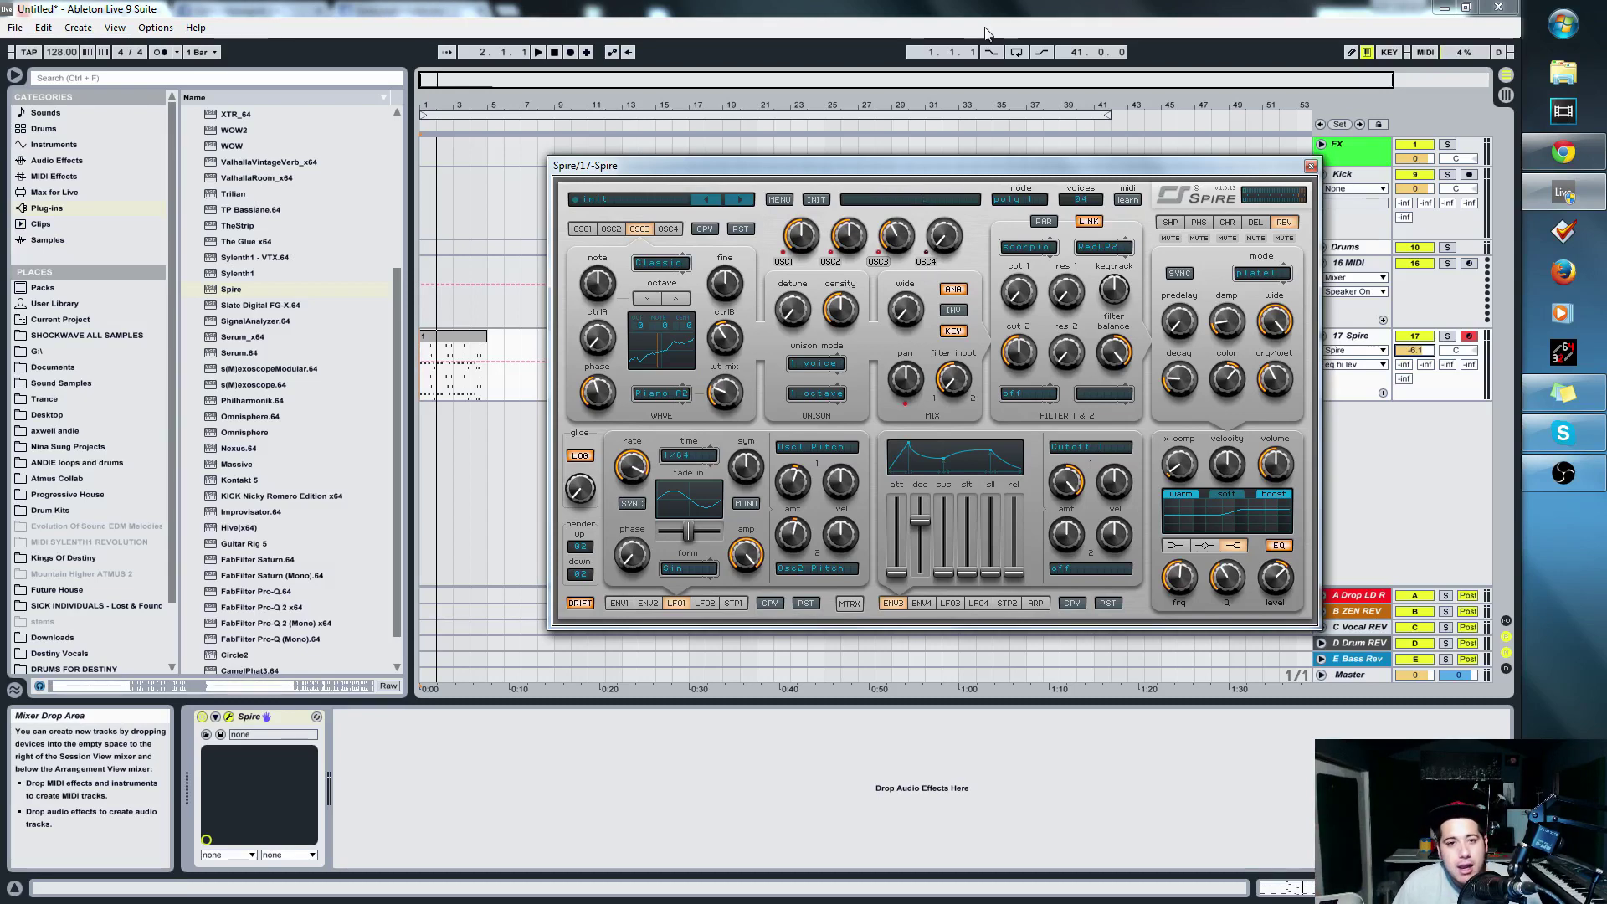
# - Open the preset's name for editing
pyautogui.click(779, 199)
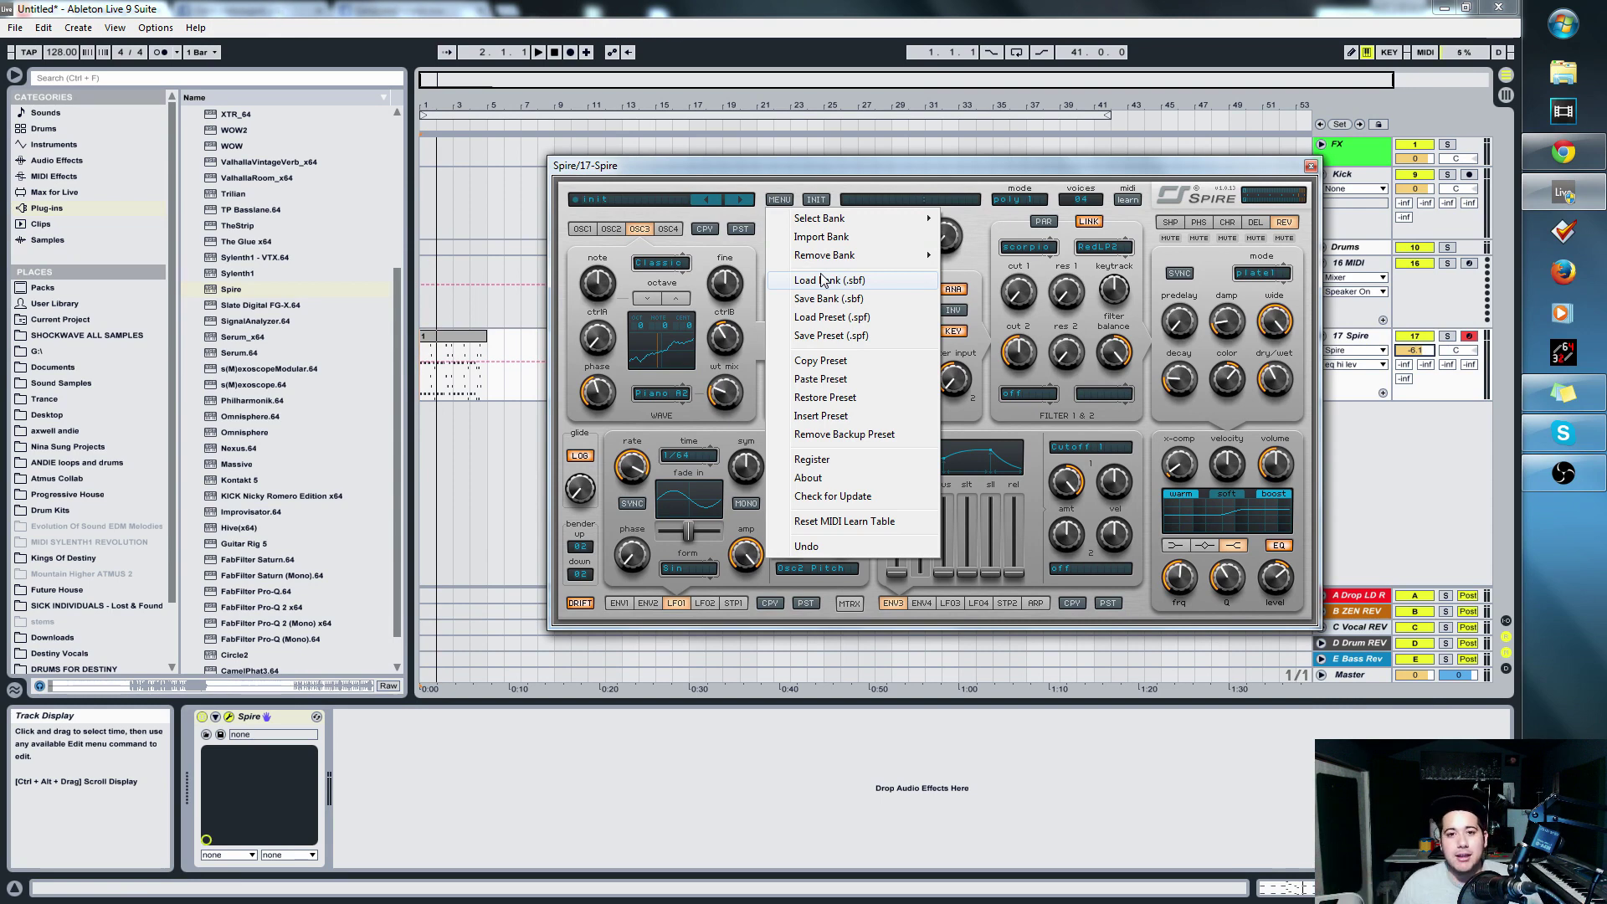
pyautogui.click(578, 201)
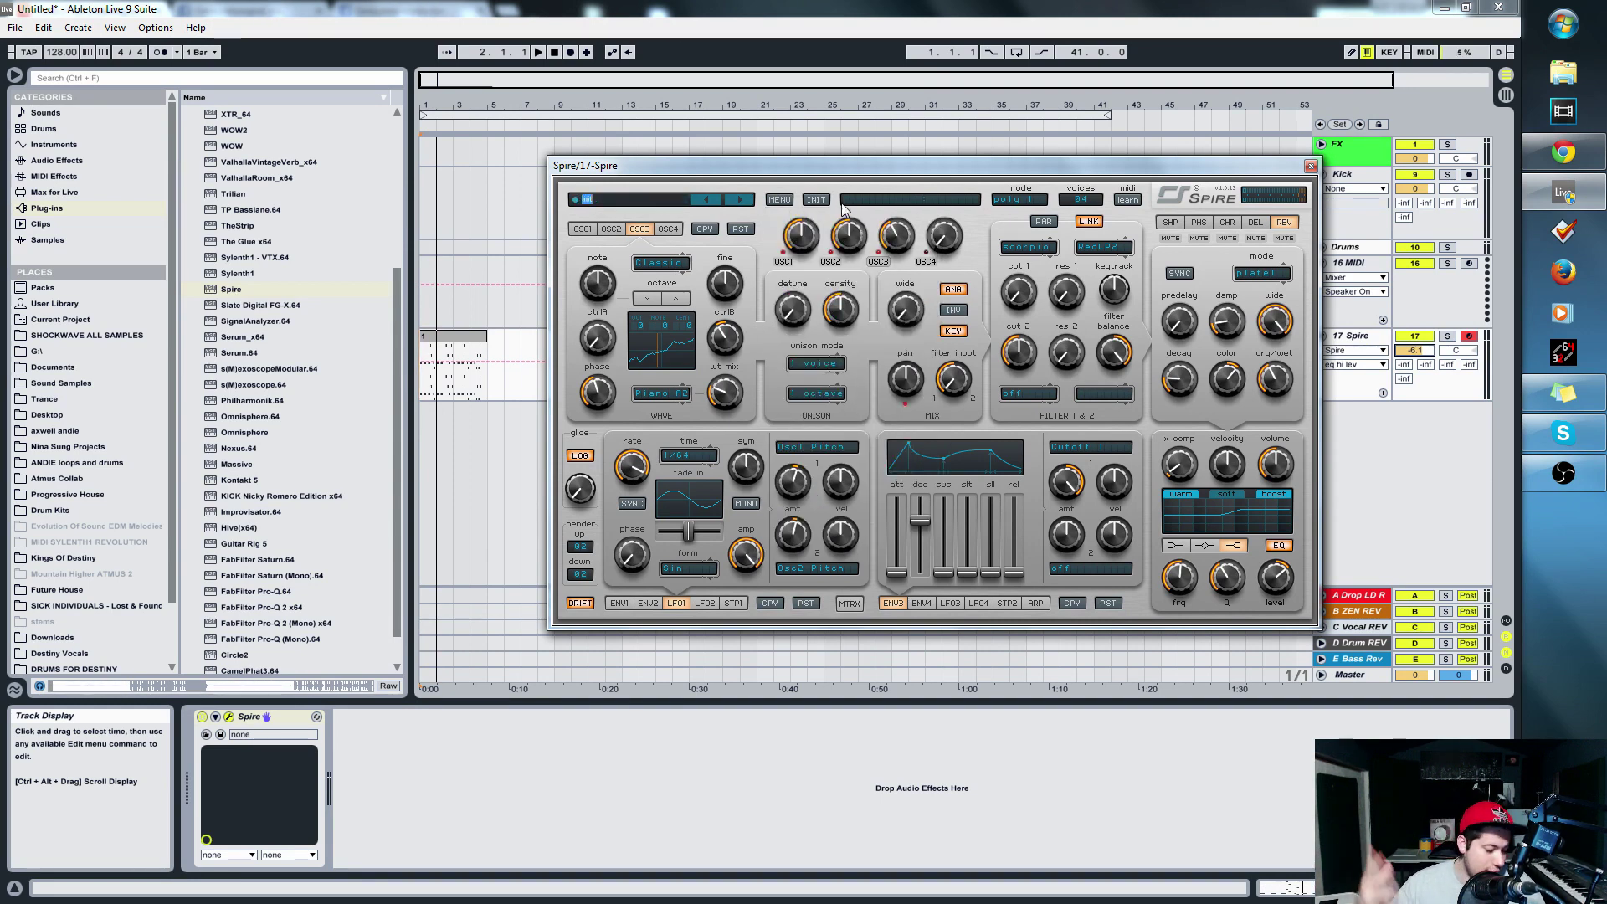